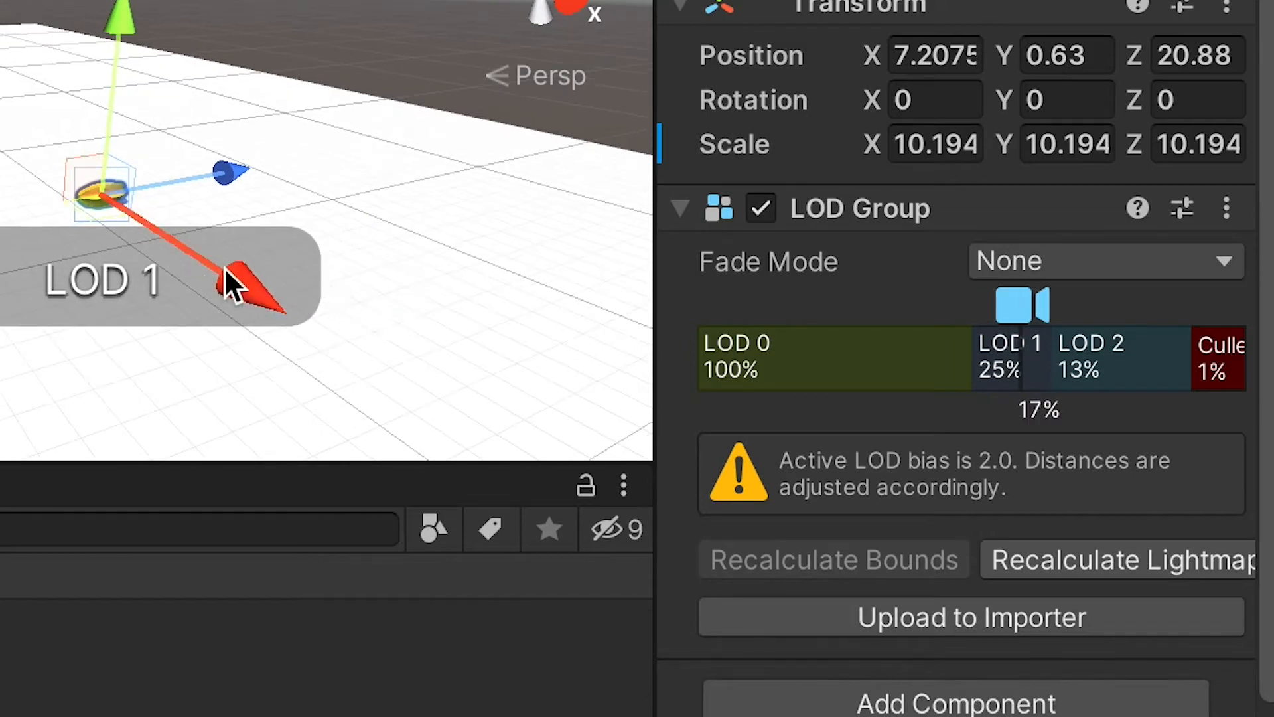
scroll(165, 265, "up", 2)
scroll(166, 265, "up", 1)
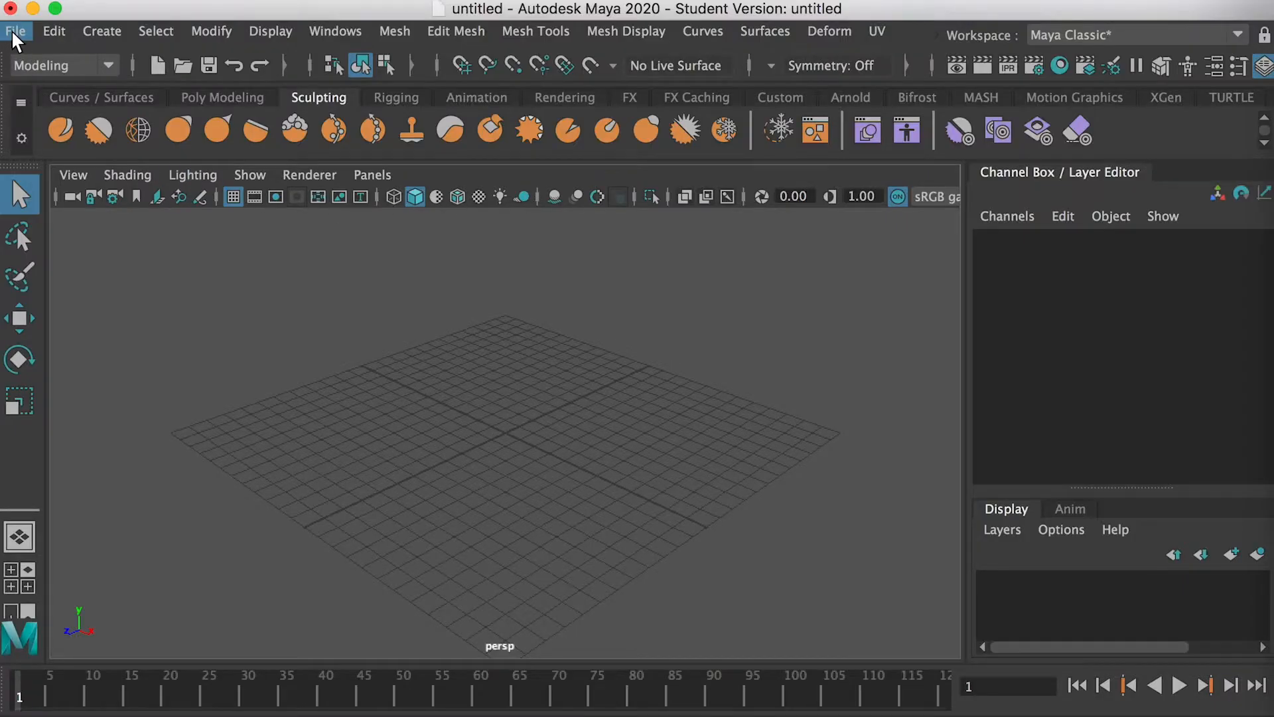
Create a new Maya project named 04LOD in the Level of Details folder, with the default project locations.
left_click(14, 32)
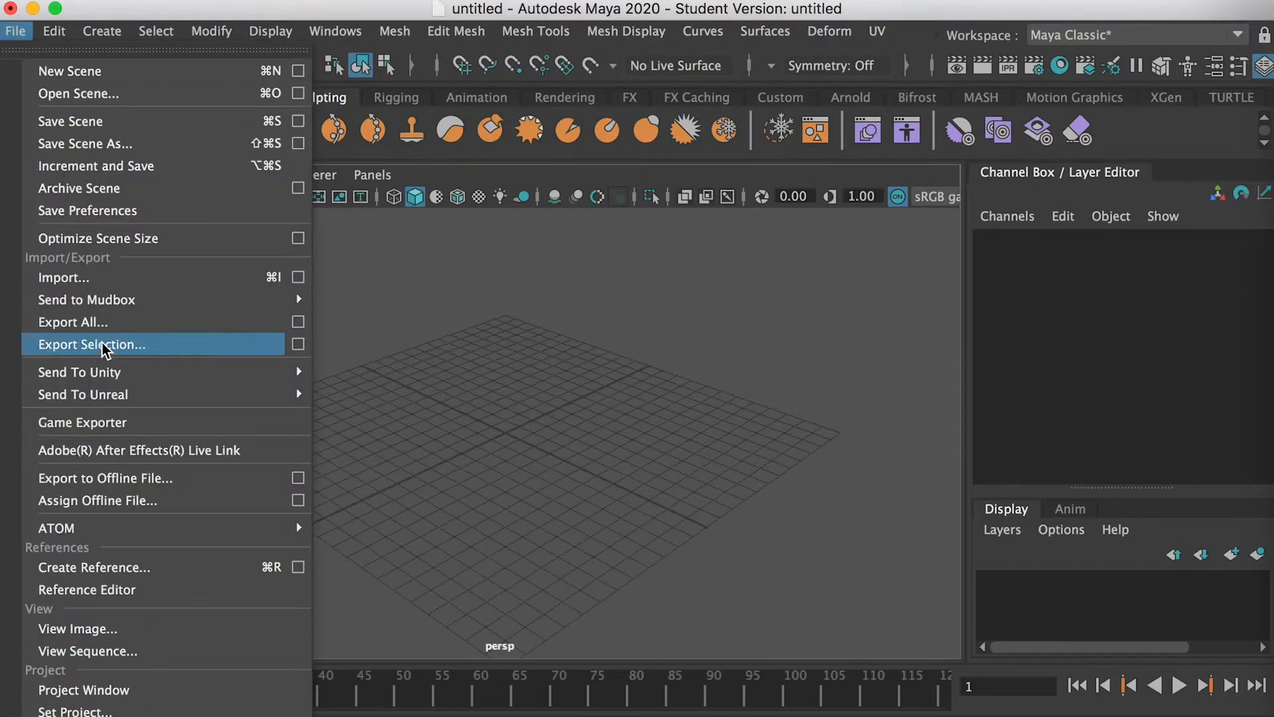
left_click(103, 694)
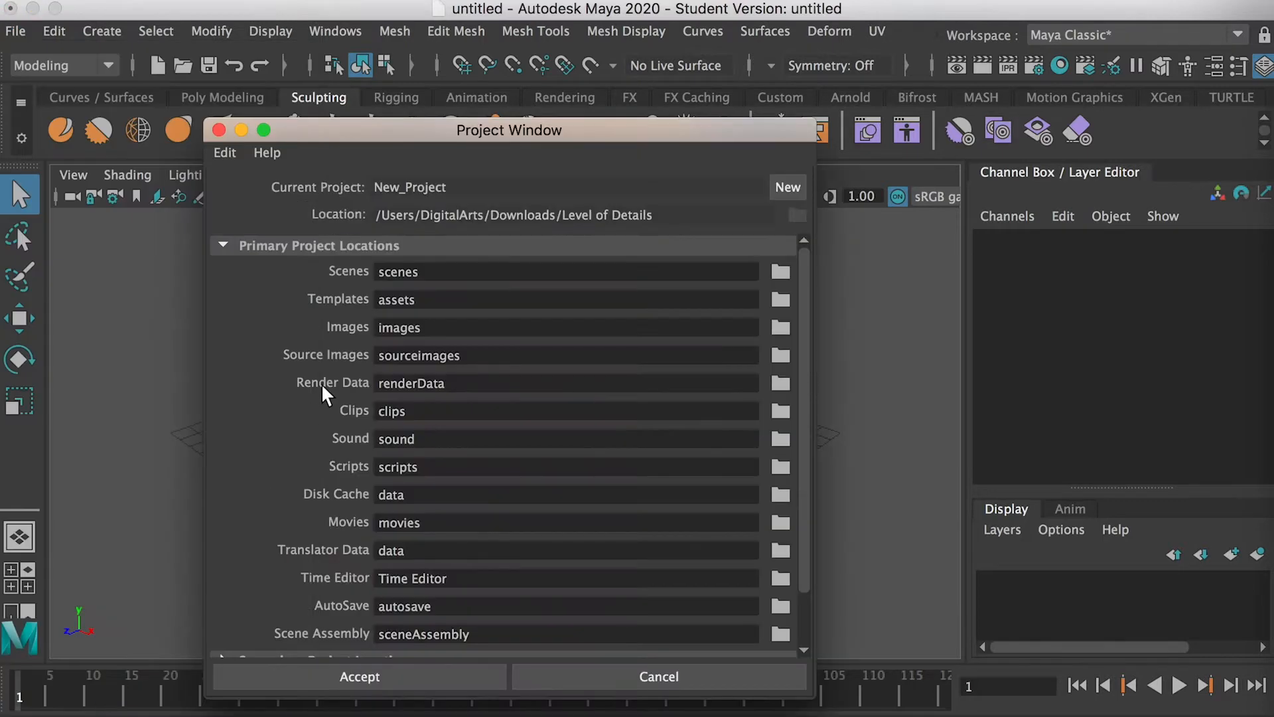
left_click(787, 188)
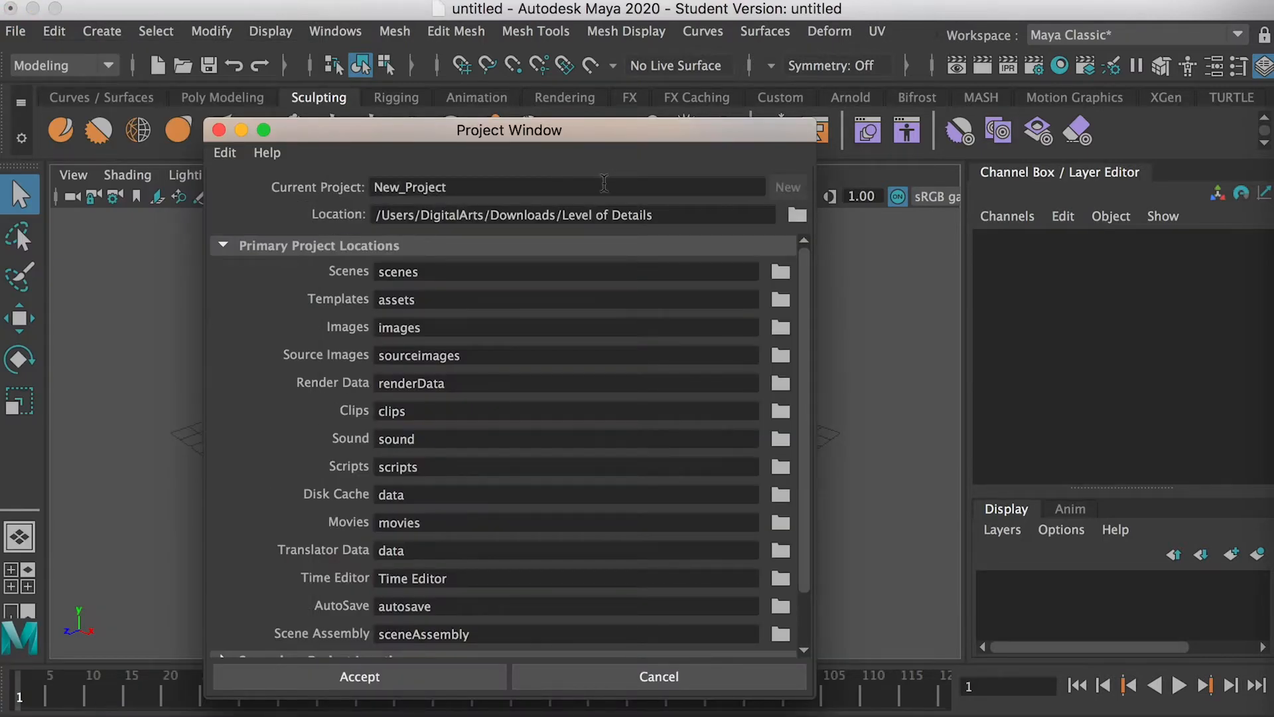
left_click_drag(465, 186, 327, 179)
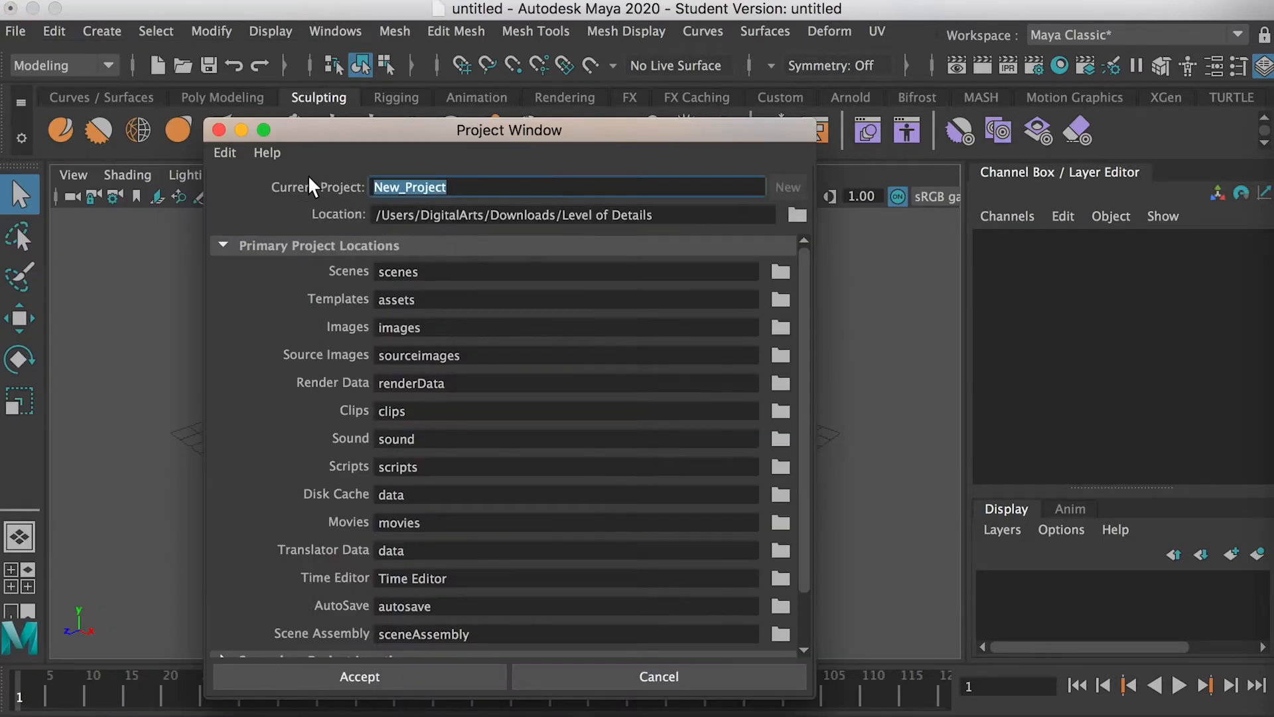
type("04LOD")
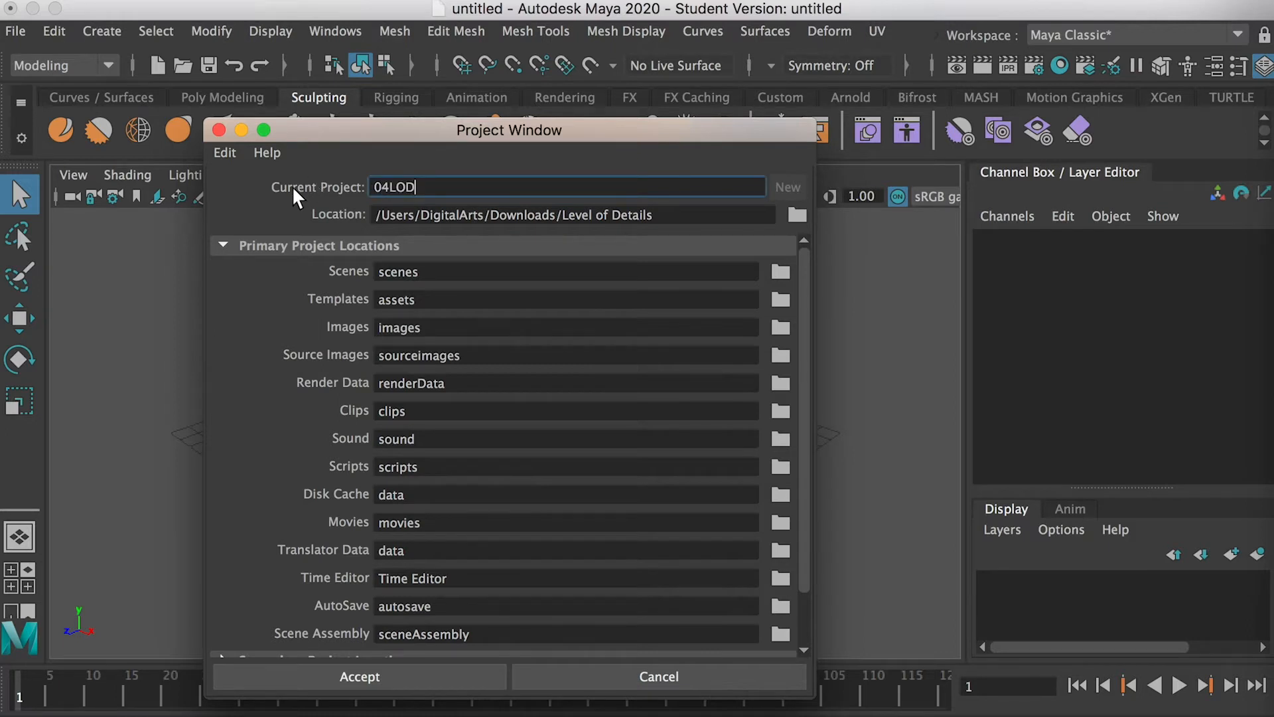
left_click(648, 215)
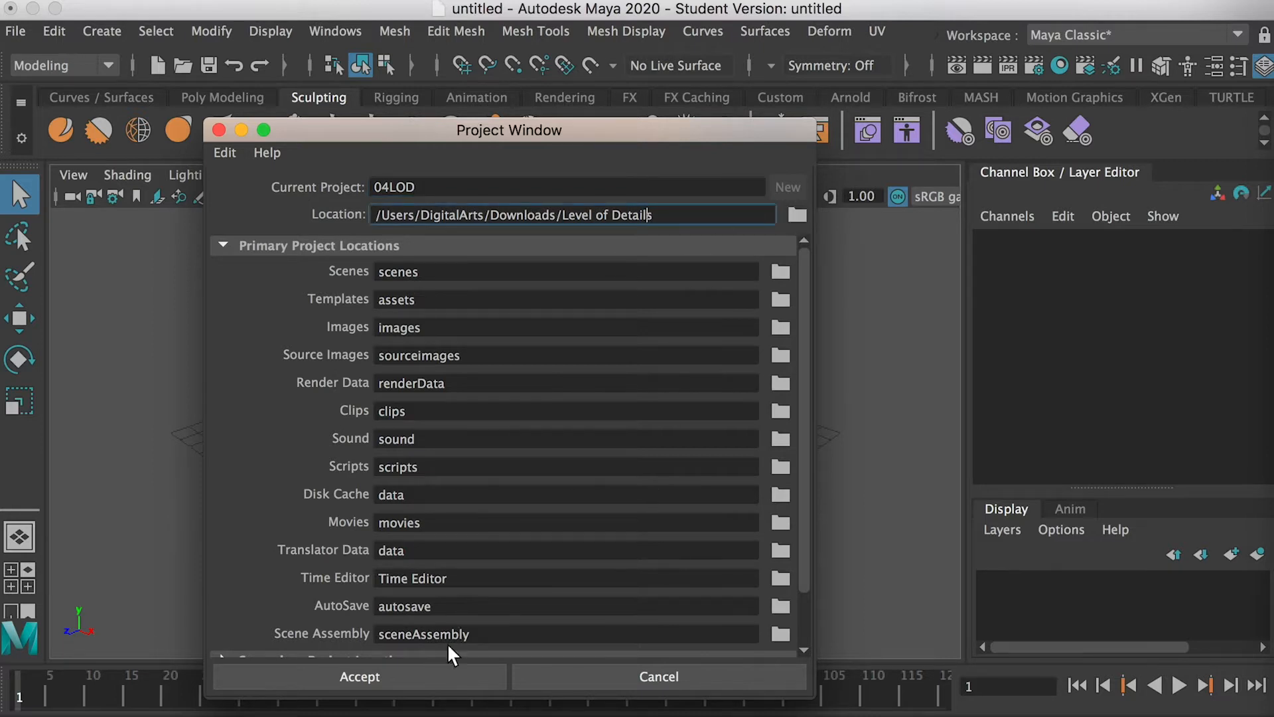
left_click(410, 686)
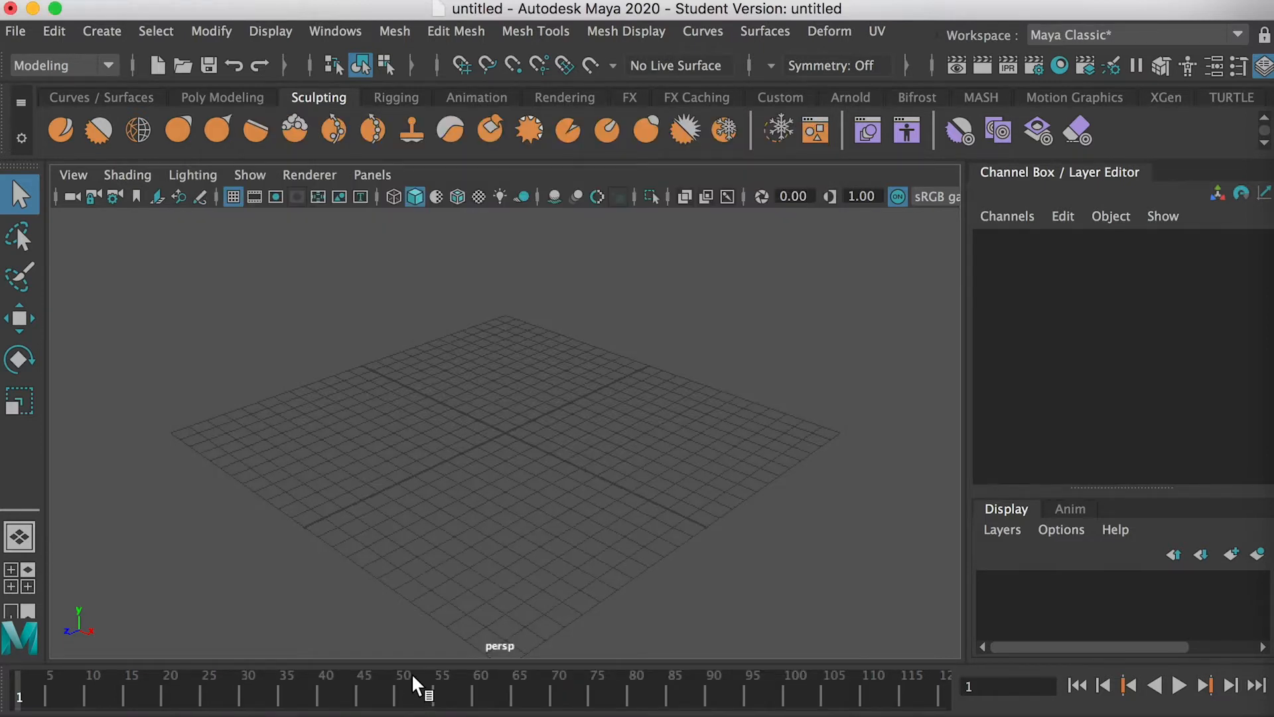
Save the scene as LOD-Step01 in Maya ASCII format in the project's scenes folder.
left_click(15, 31)
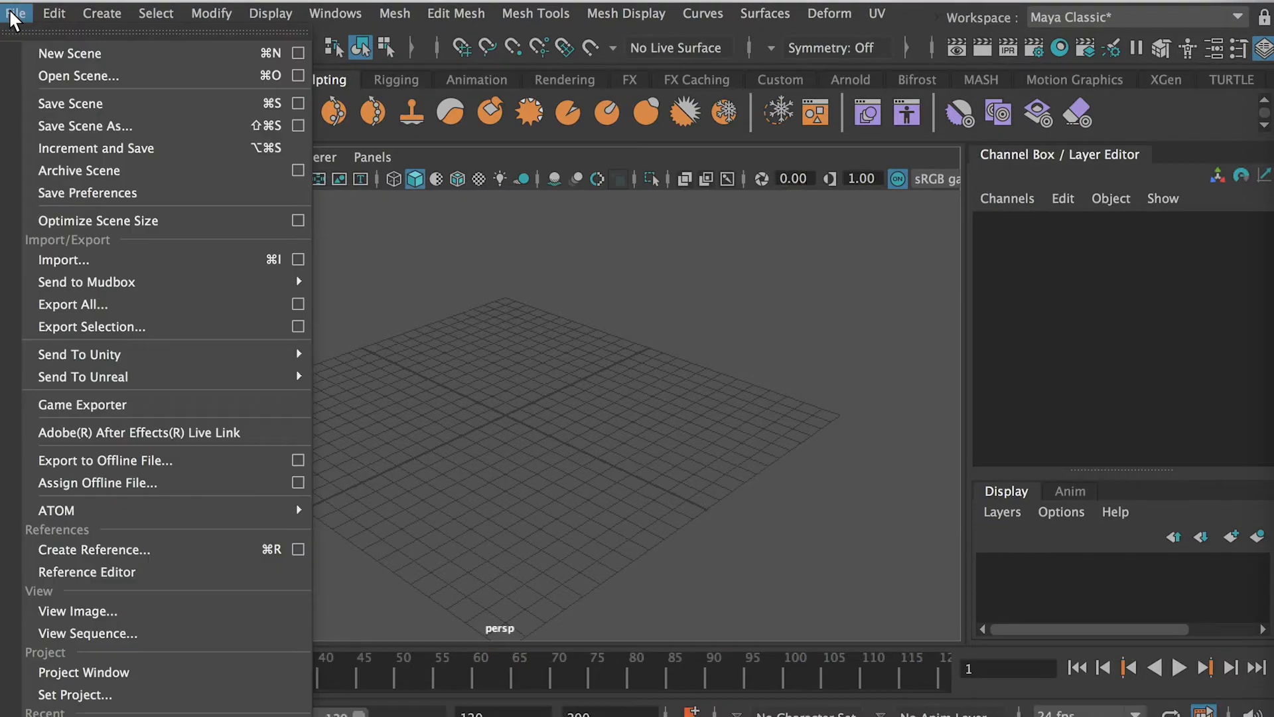
left_click(99, 126)
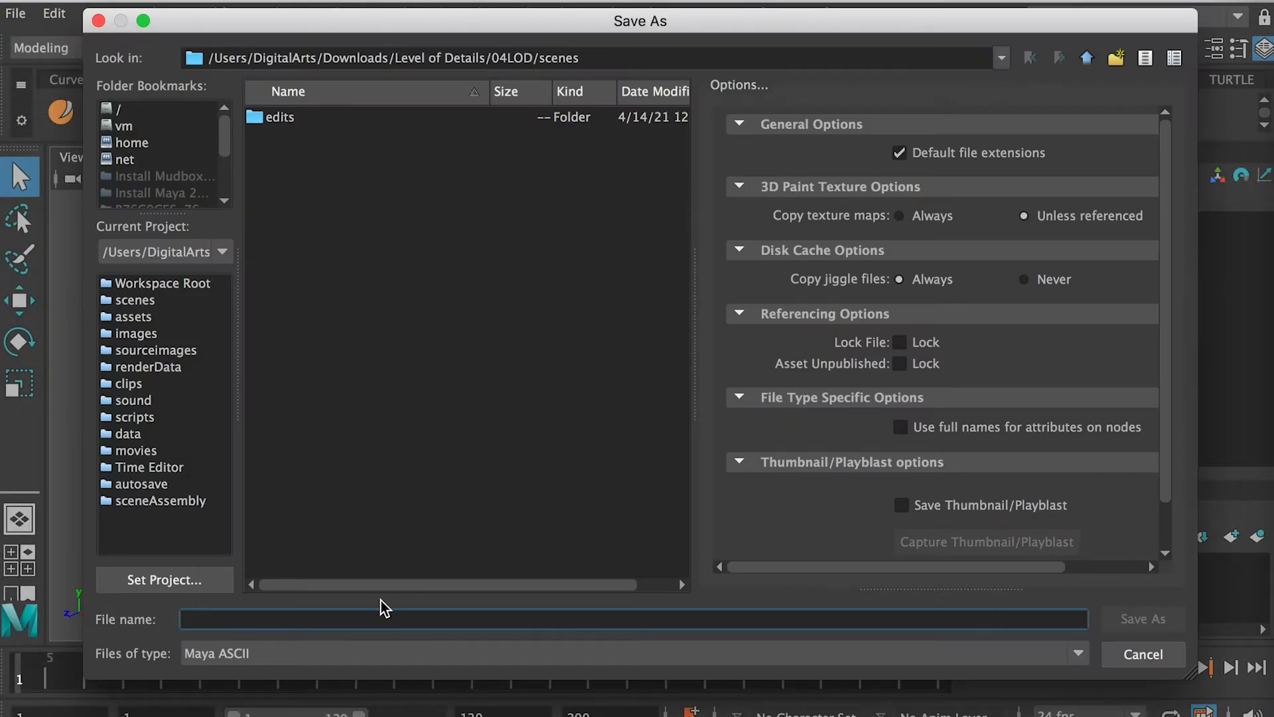
type("LOD-Step01")
key("Return")
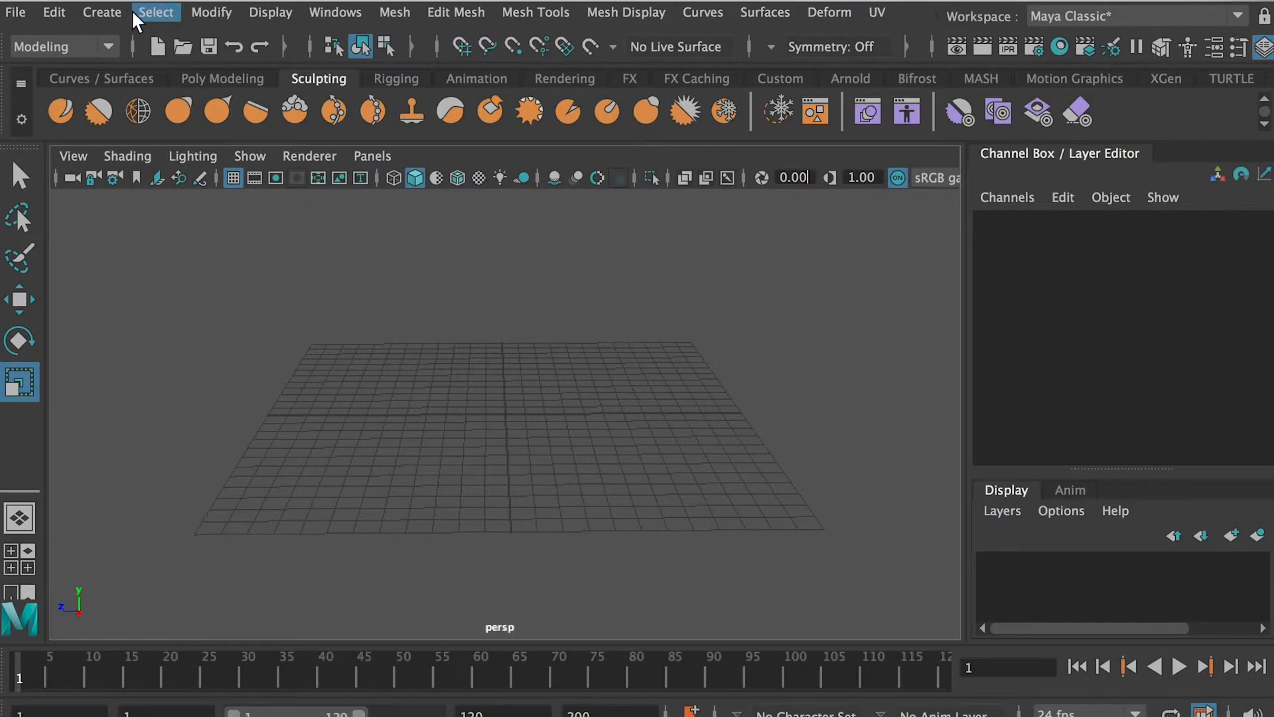
Create a polygon sphere at the origin and scale it uniformly to about 11.9.
left_click(102, 12)
mouse_move(241, 93)
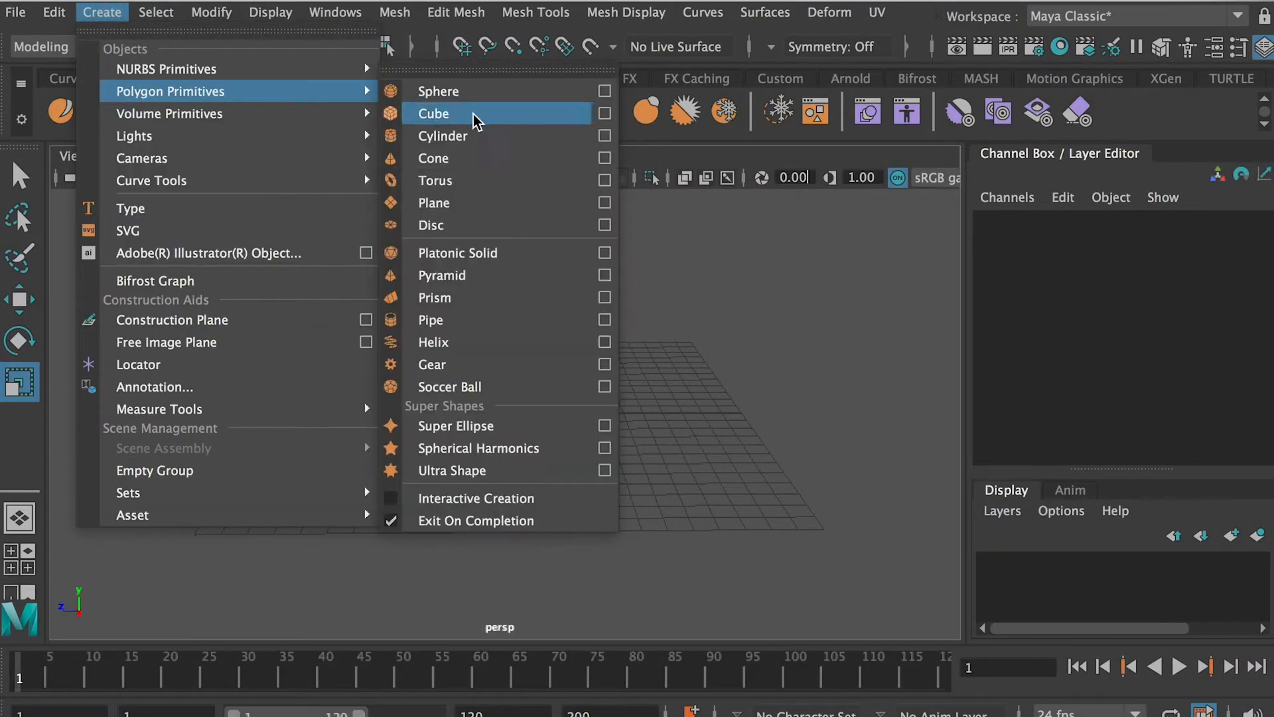
left_click(464, 93)
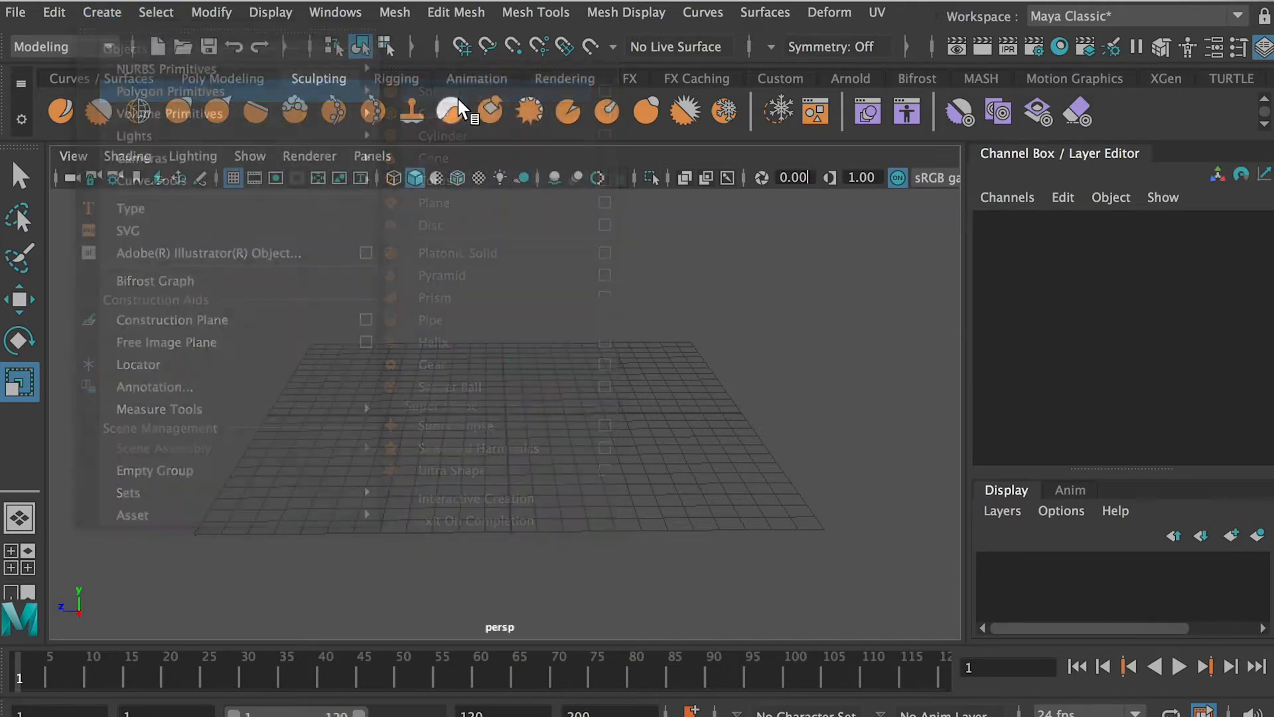
left_click_drag(507, 413, 861, 432)
left_click_drag(647, 450, 561, 451, "alt")
left_click_drag(511, 417, 539, 421)
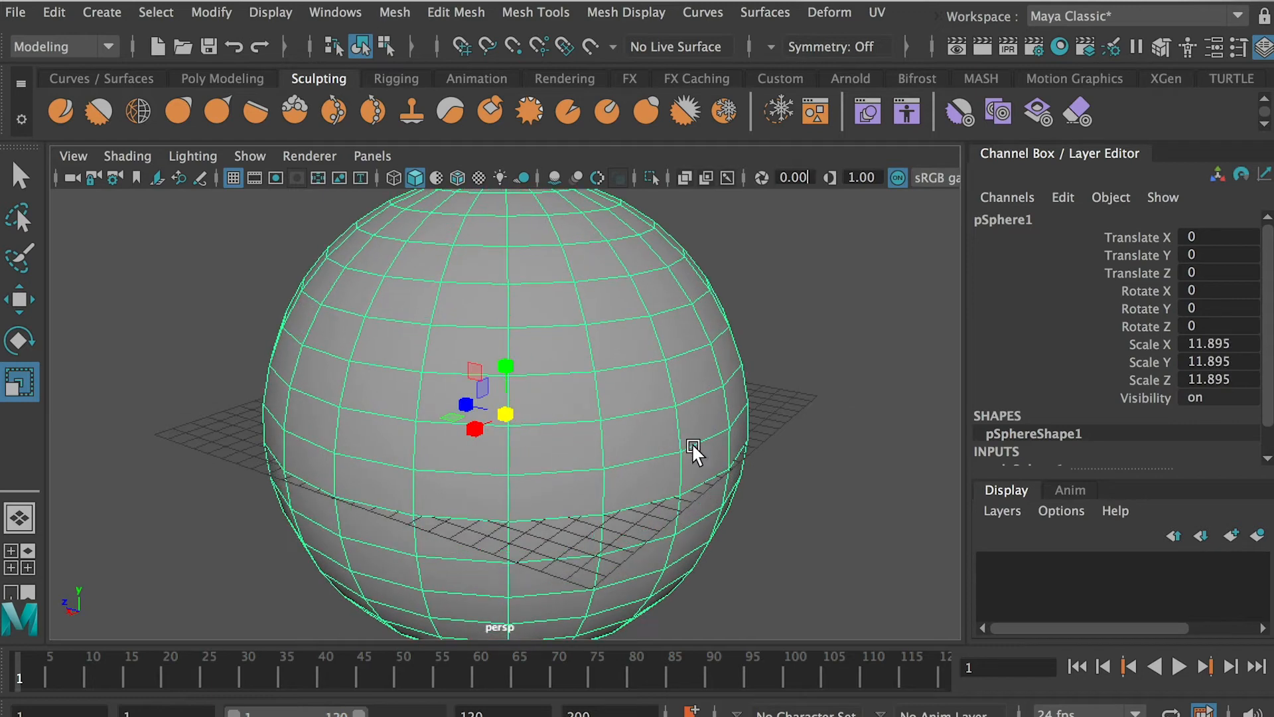
right_click_drag(642, 444, 584, 441, "alt")
left_click_drag(584, 441, 696, 438, "alt")
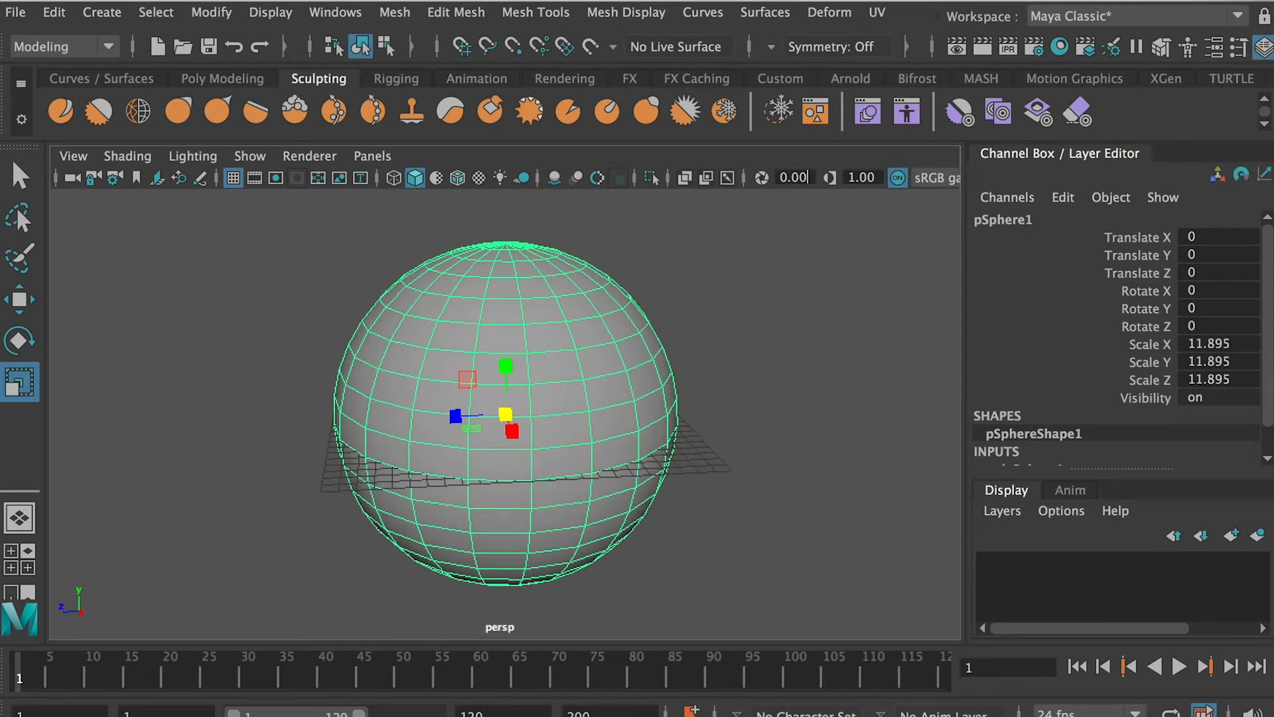
Open the Outliner and rename the sphere as Model_LOD0.
left_click(329, 12)
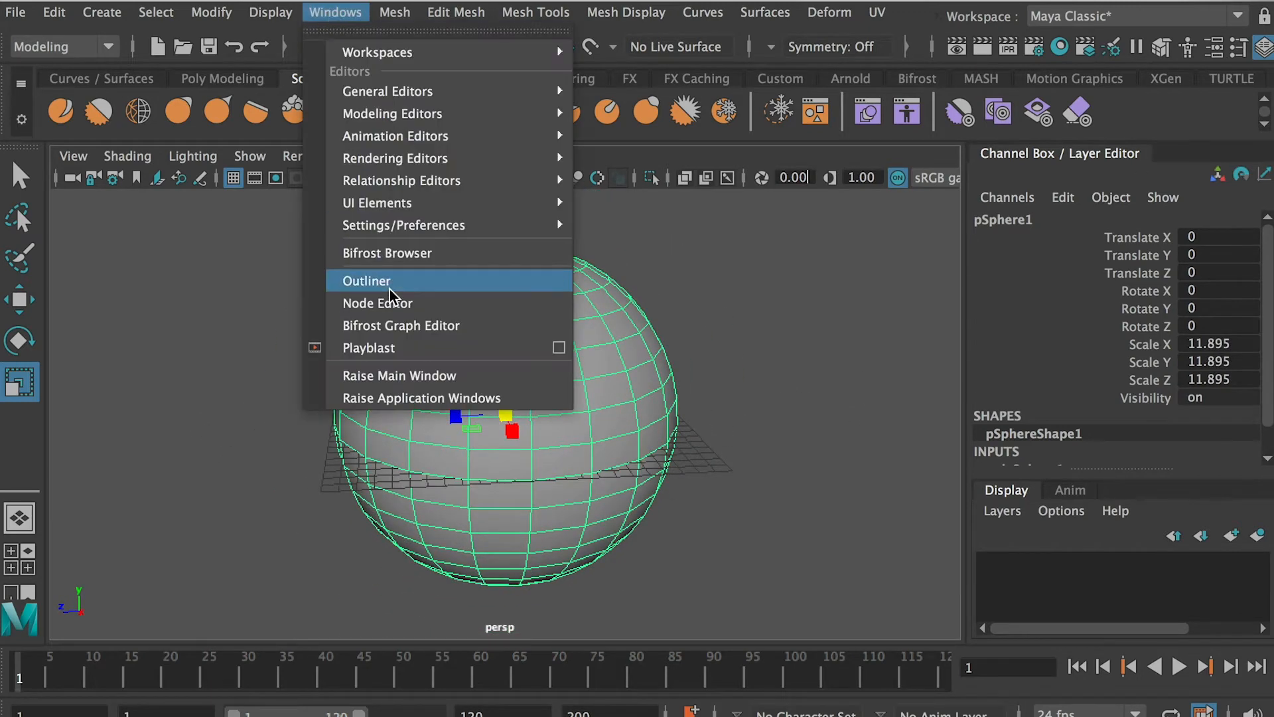
left_click(414, 286)
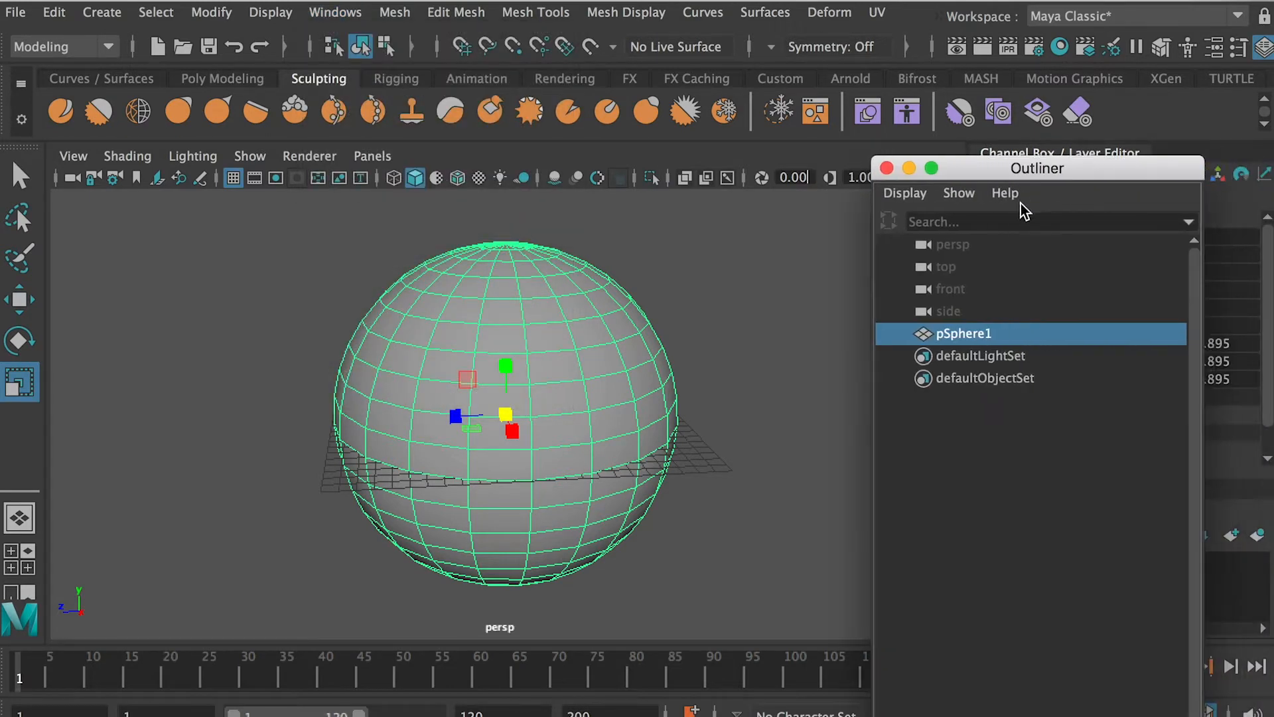
double_click(961, 336)
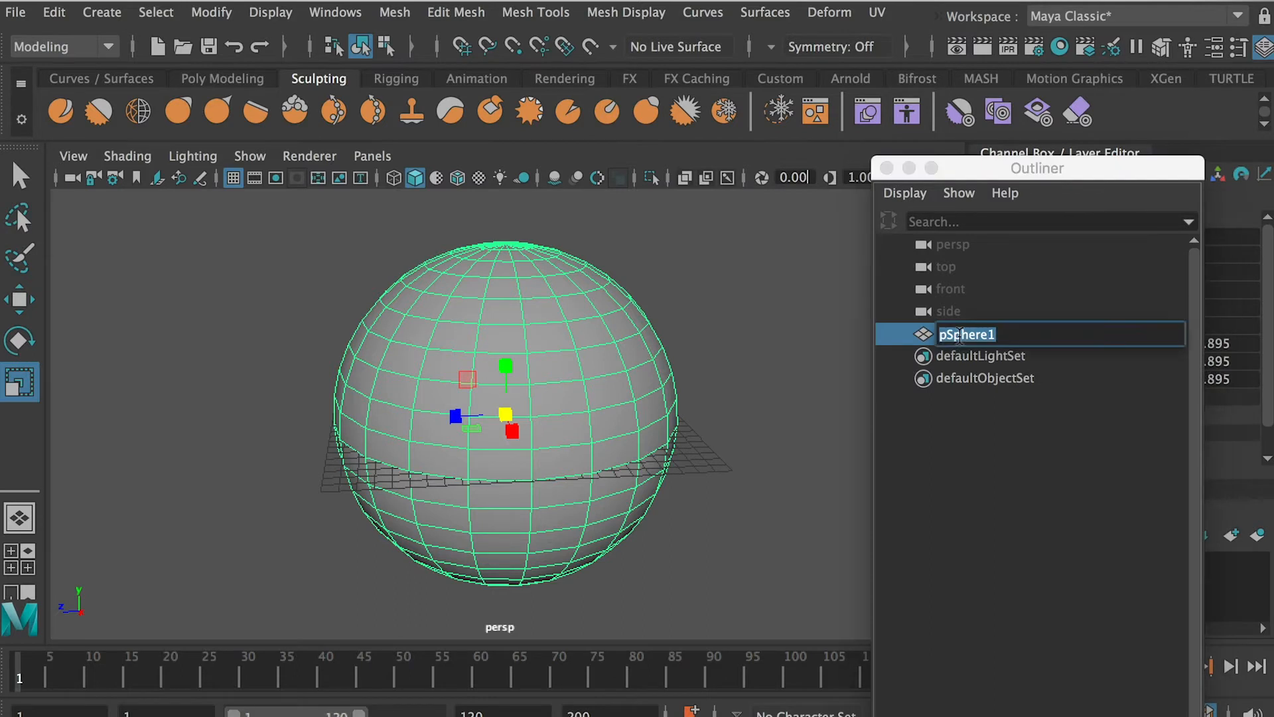
type("Model_LOD0")
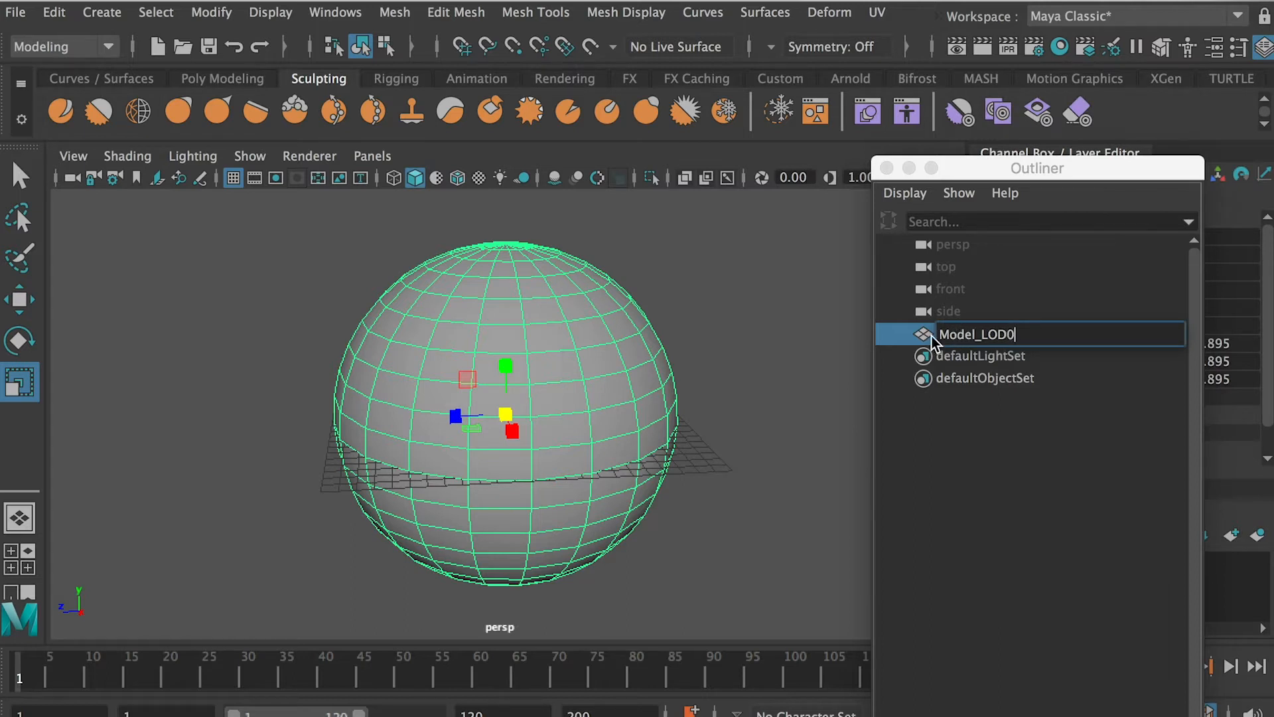
key("Return")
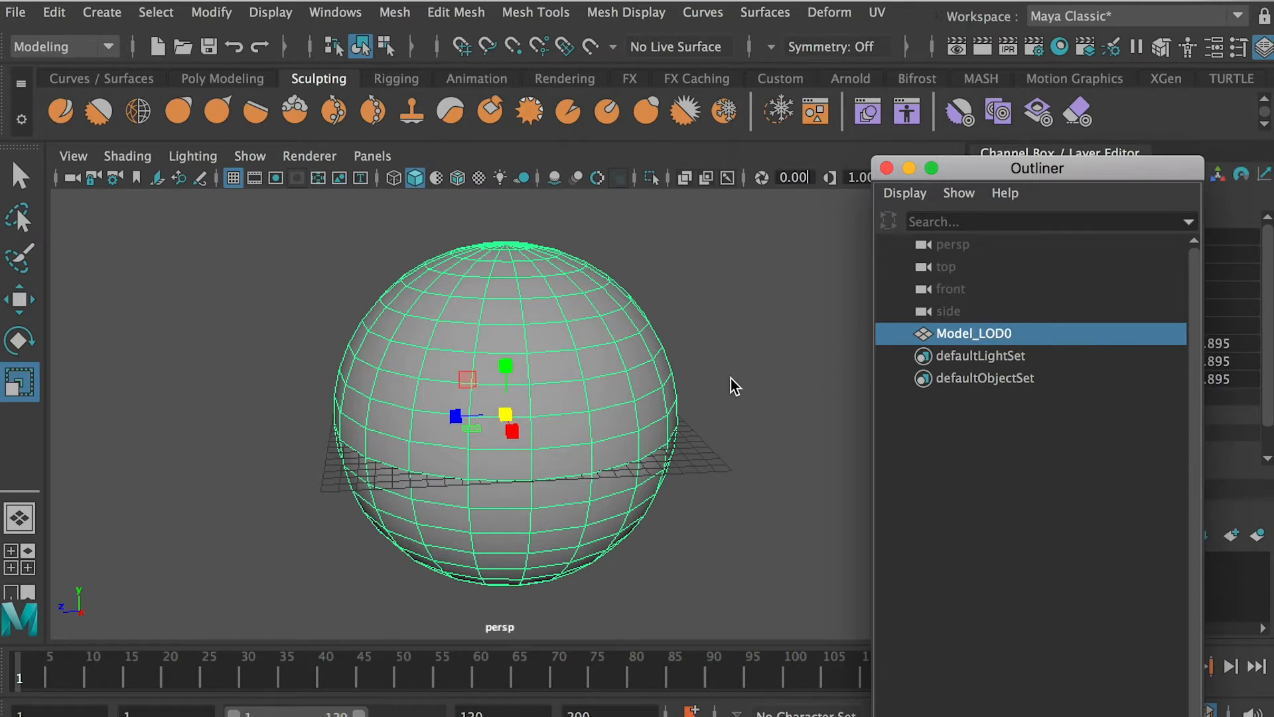
Create a polygon cylinder at the origin and scale it up uniformly until its rims stick out of the sphere.
left_click(102, 12)
mouse_move(129, 86)
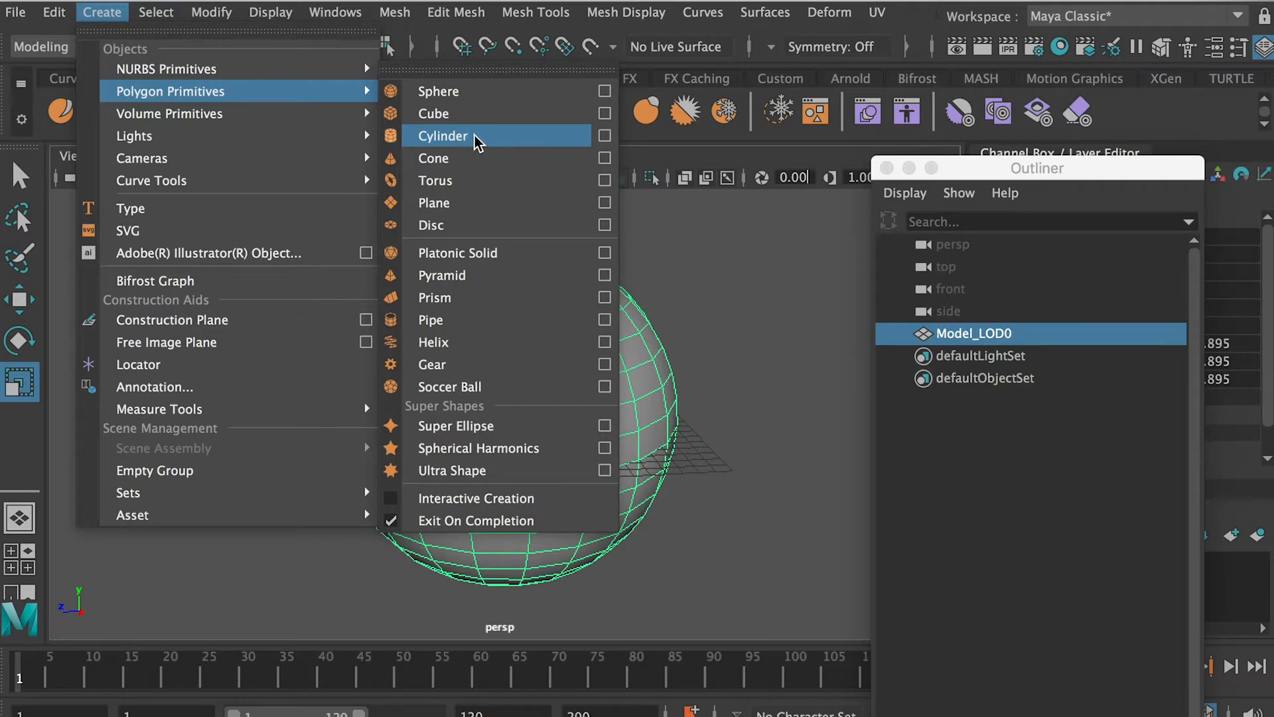
left_click(443, 136)
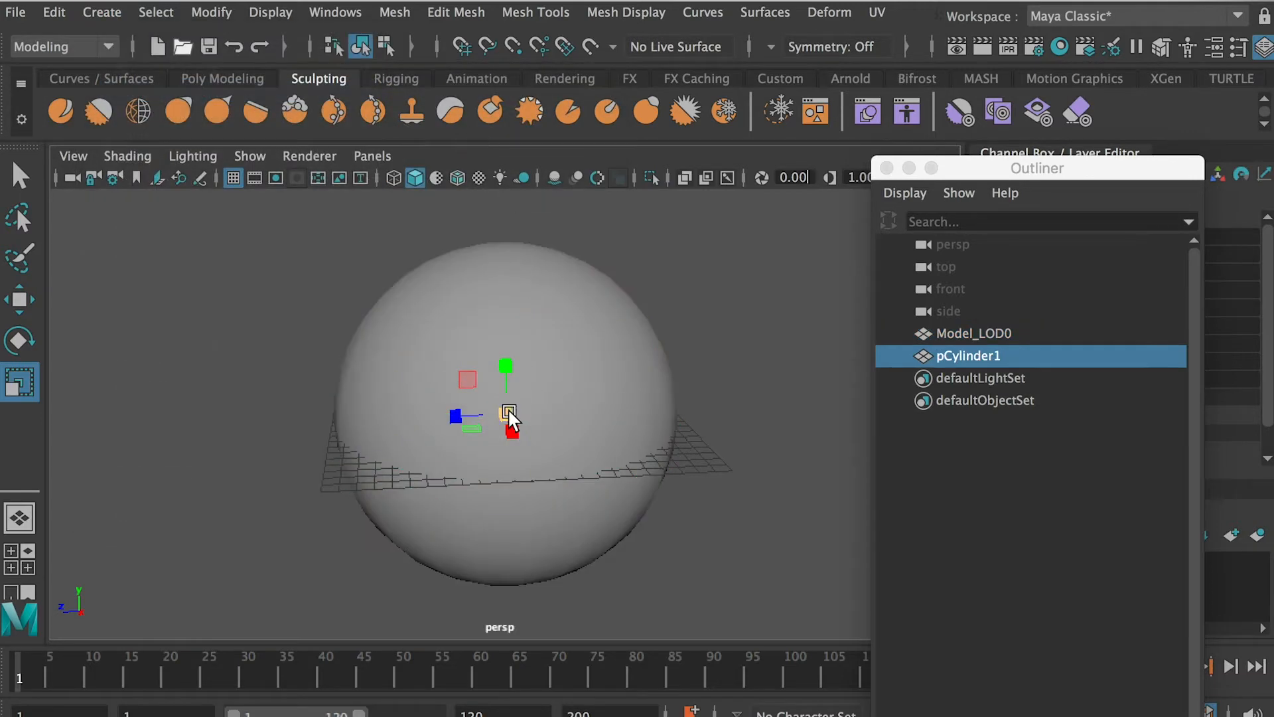
middle_click_drag(599, 418, 696, 432)
mouse_move(697, 432)
left_mouse_down("alt")
mouse_move(670, 381)
mouse_move(691, 433)
mouse_move(682, 449)
left_mouse_up("alt")
left_click_drag(505, 413, 512, 414)
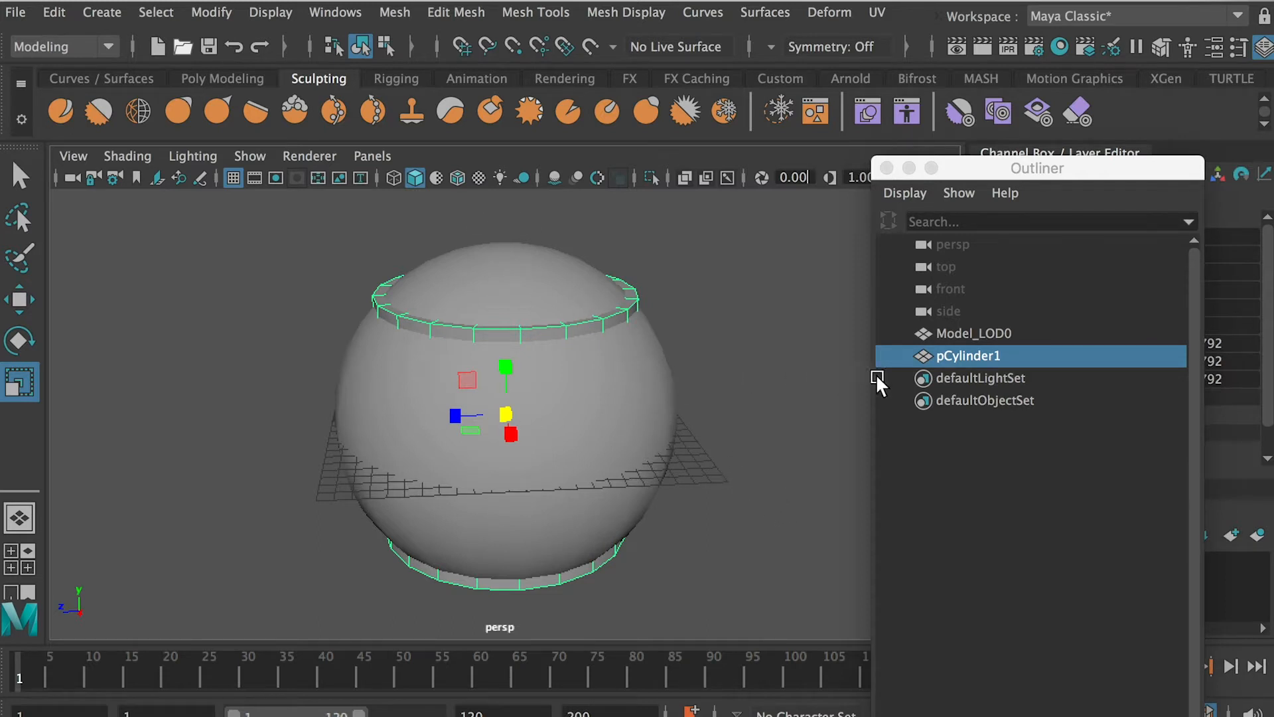
Rename the cylinder as Model_LOD1, reusing the sphere's name with the final digit changed.
double_click(978, 339)
key("super+c")
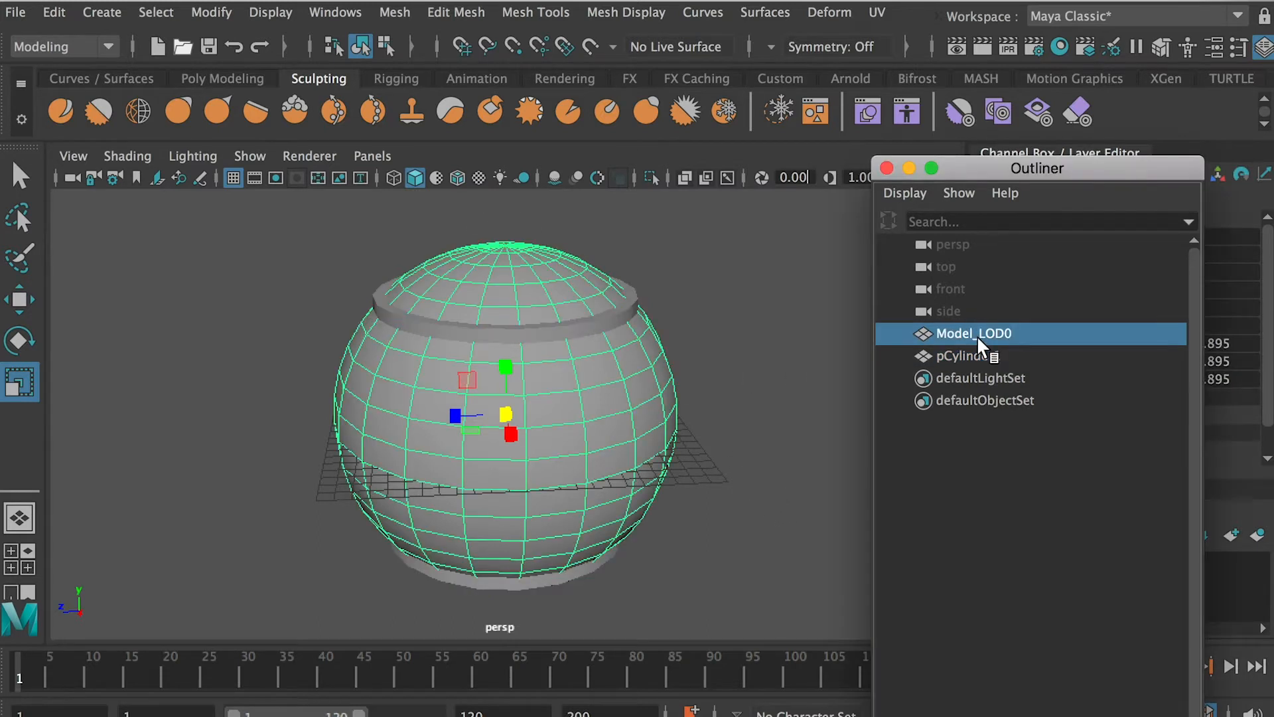
left_click(982, 364)
double_click(983, 358)
key("super+v")
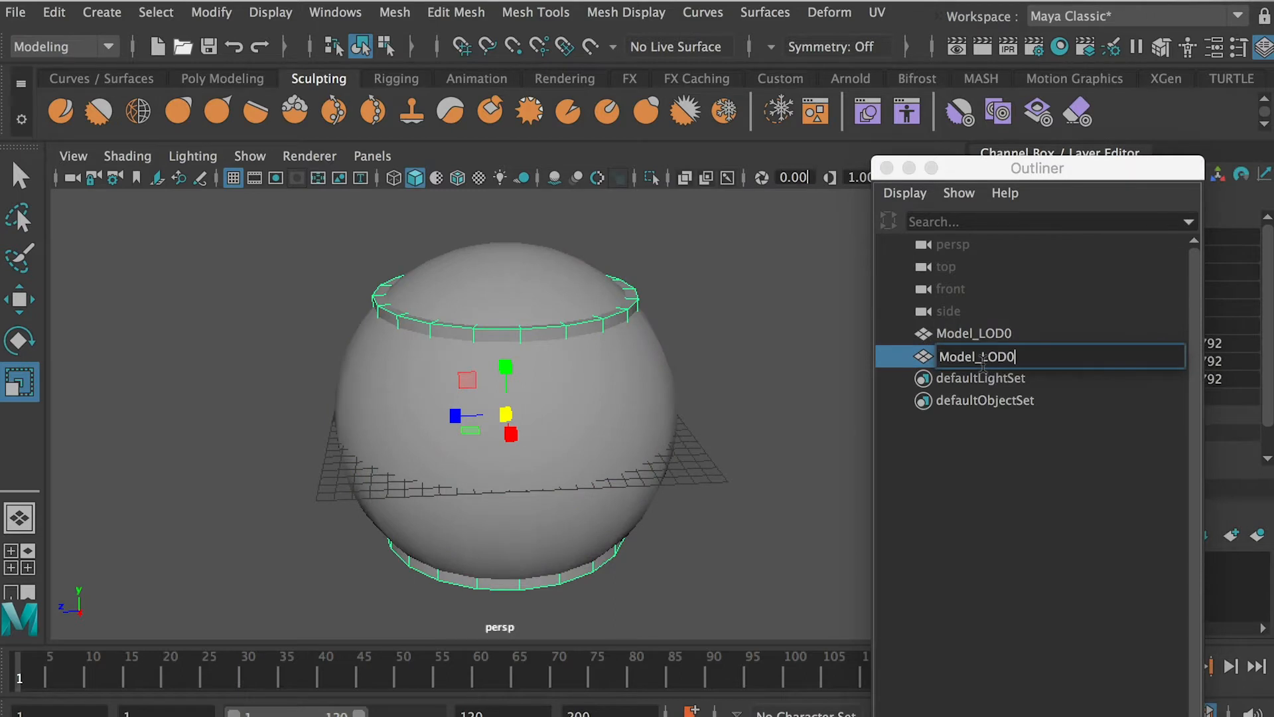
key("Return")
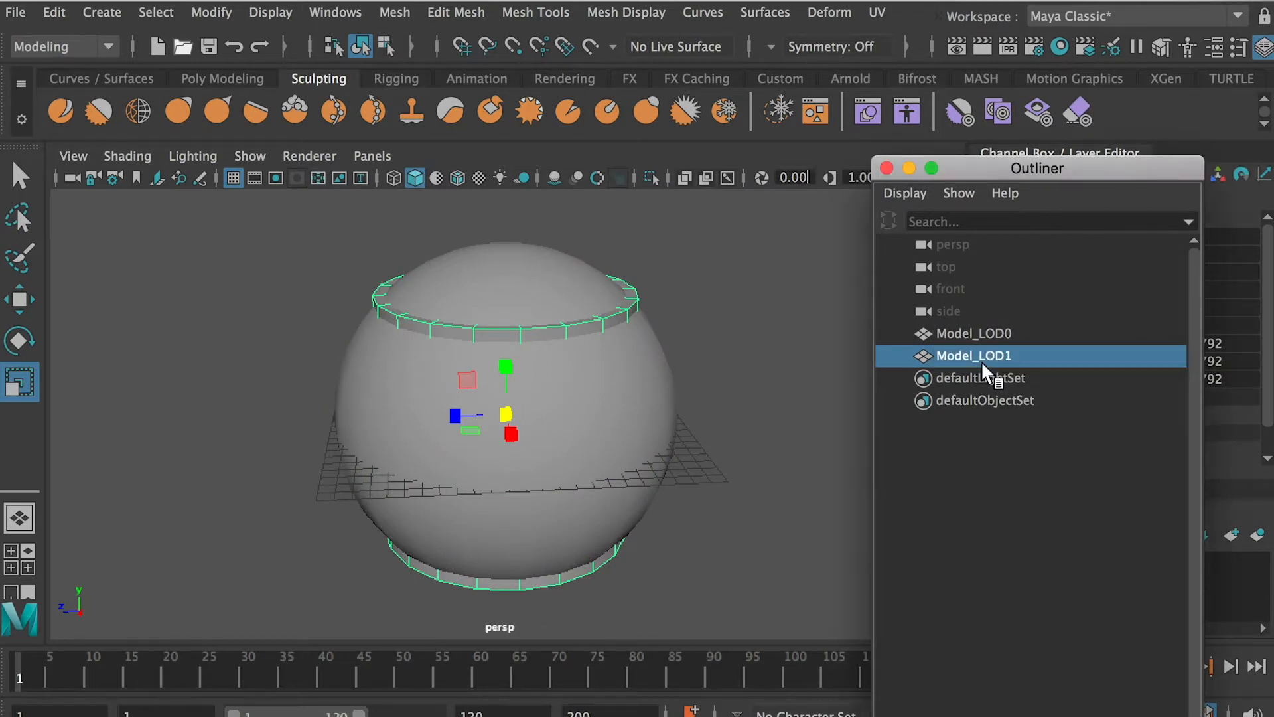
Create a polygon cube at the origin and scale it up uniformly to roughly the size of the sphere and cylinder.
left_click(101, 12)
mouse_move(199, 90)
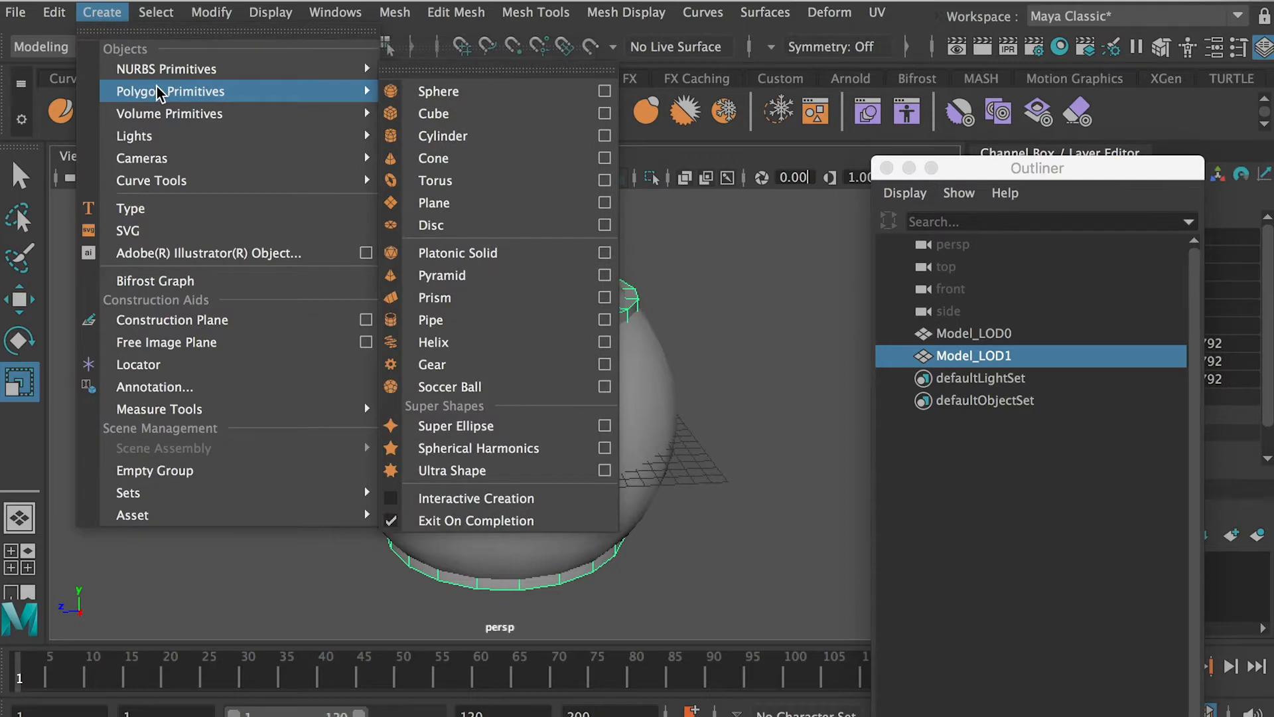
left_click(433, 114)
middle_click_drag(592, 428, 710, 435)
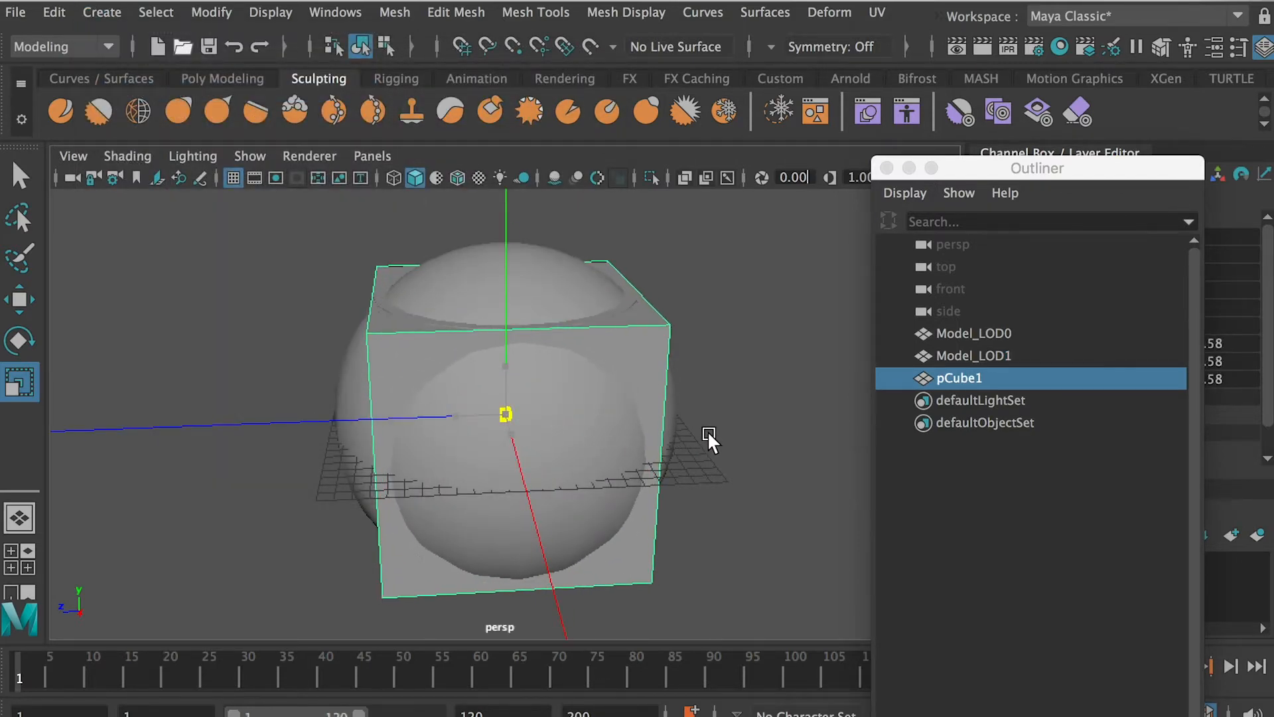
left_click_drag(569, 441, 504, 389, "alt")
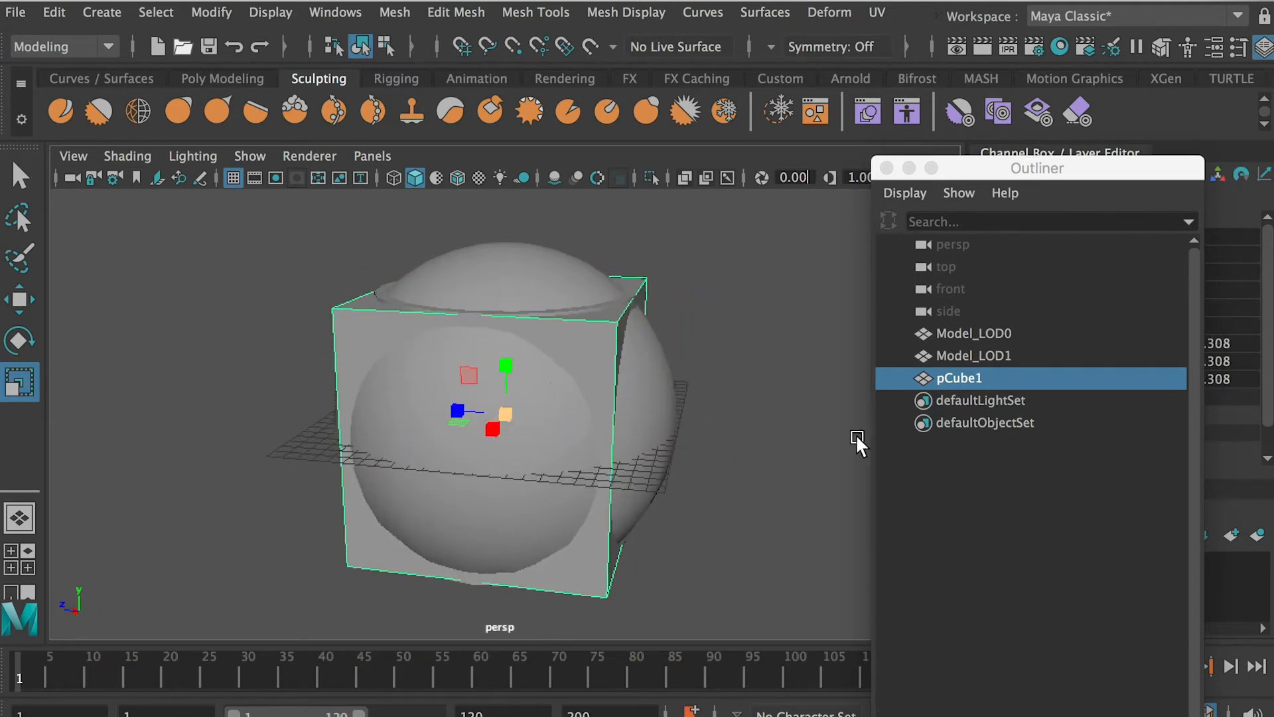
Rename the cube as Model_LOD2 and deselect everything.
double_click(970, 376)
type("Model_LOD0")
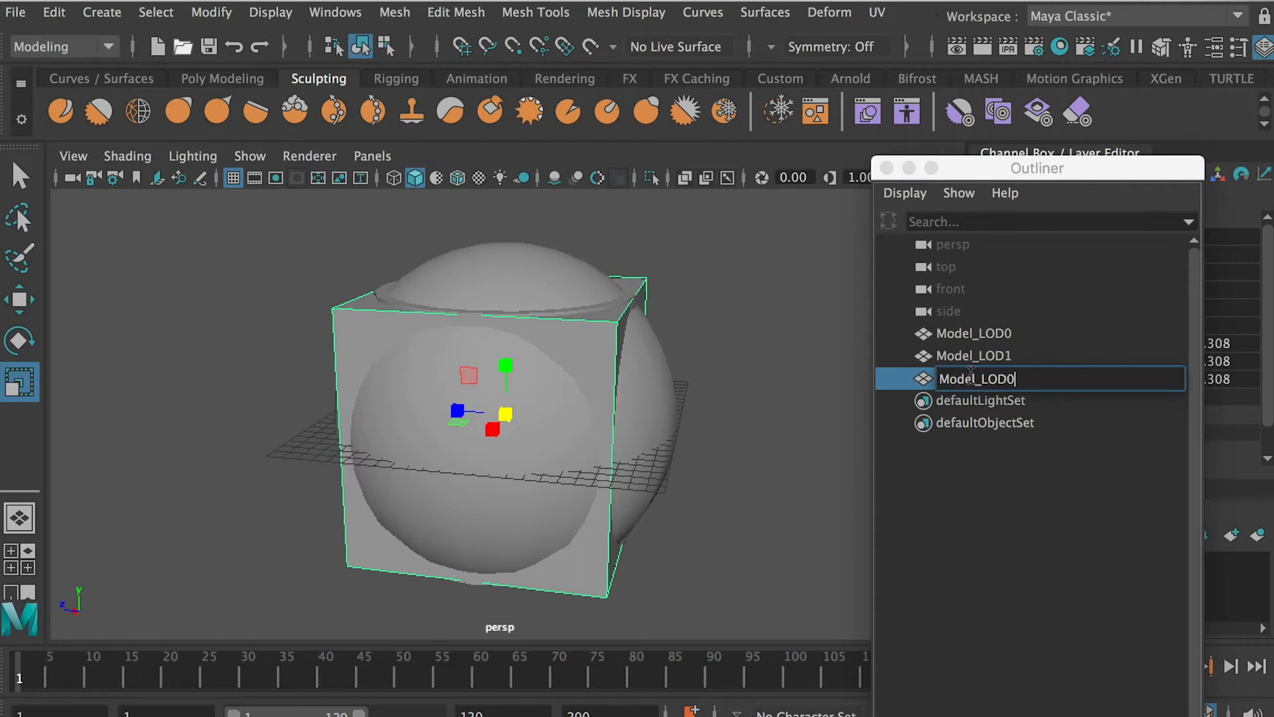
key("Return")
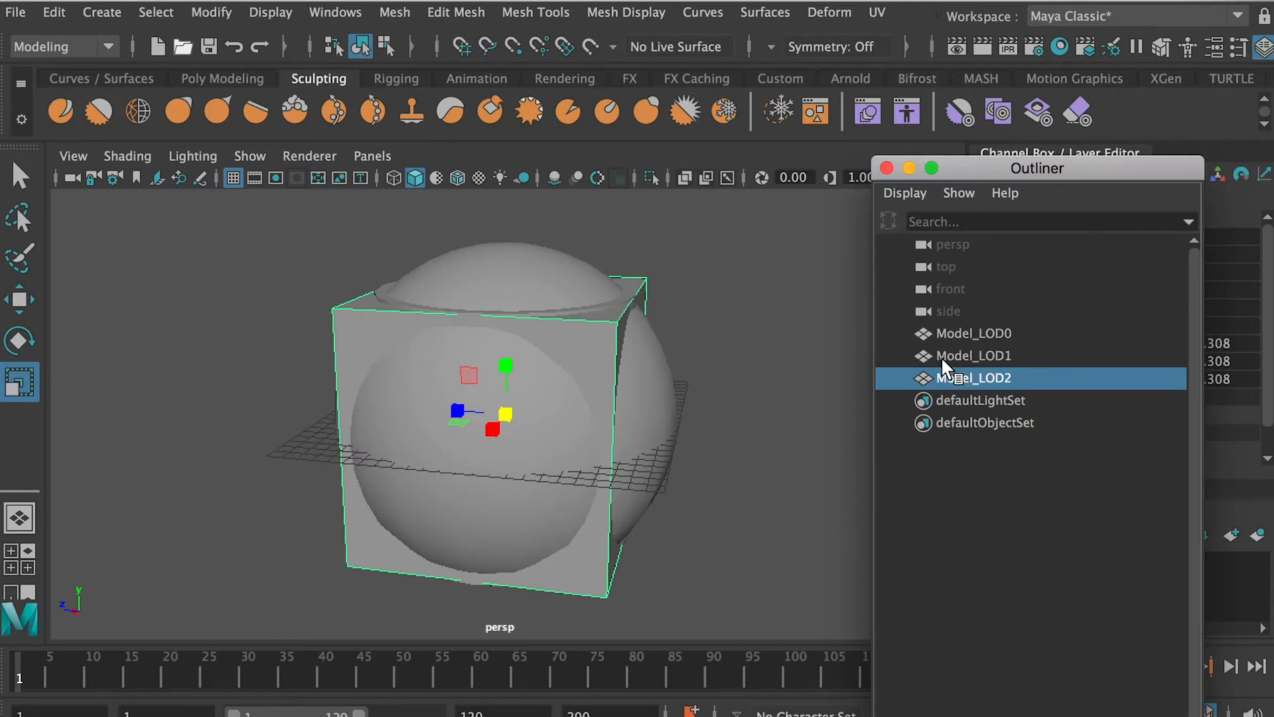
left_click(749, 340)
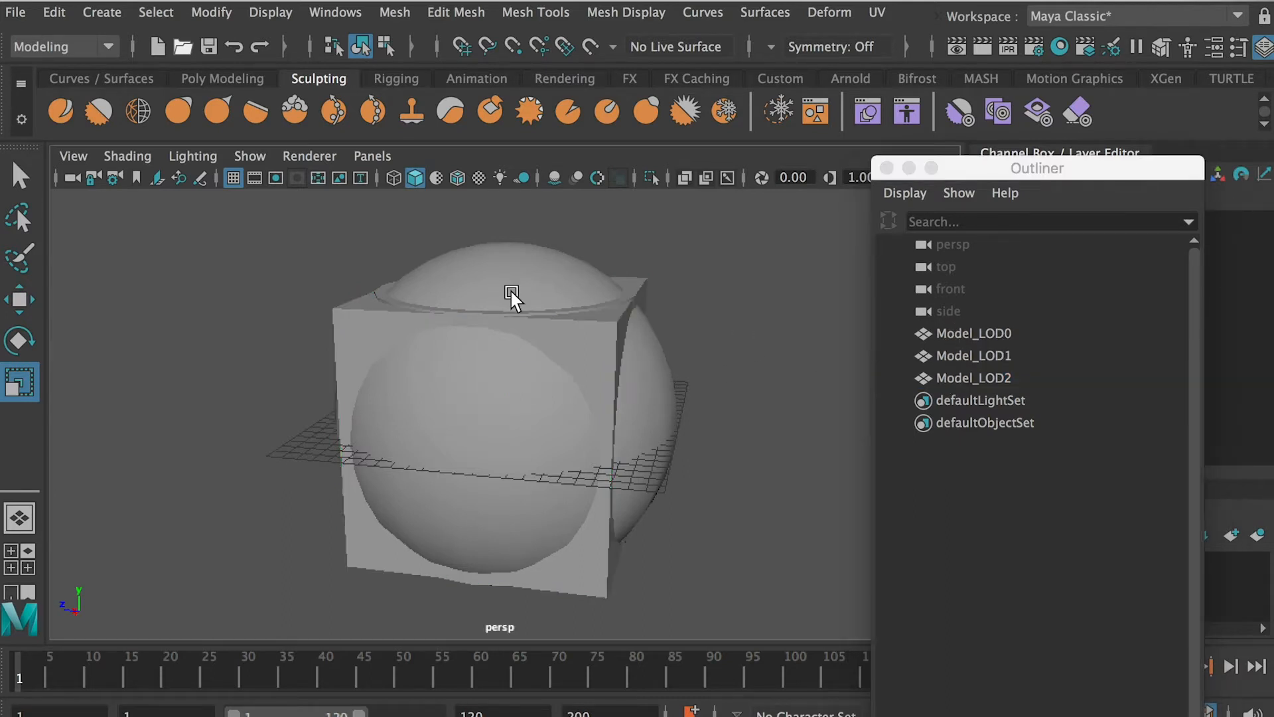
Export the whole scene as an FBX file named LOD-Step01 in the 04LOD project's scenes folder.
left_click(18, 12)
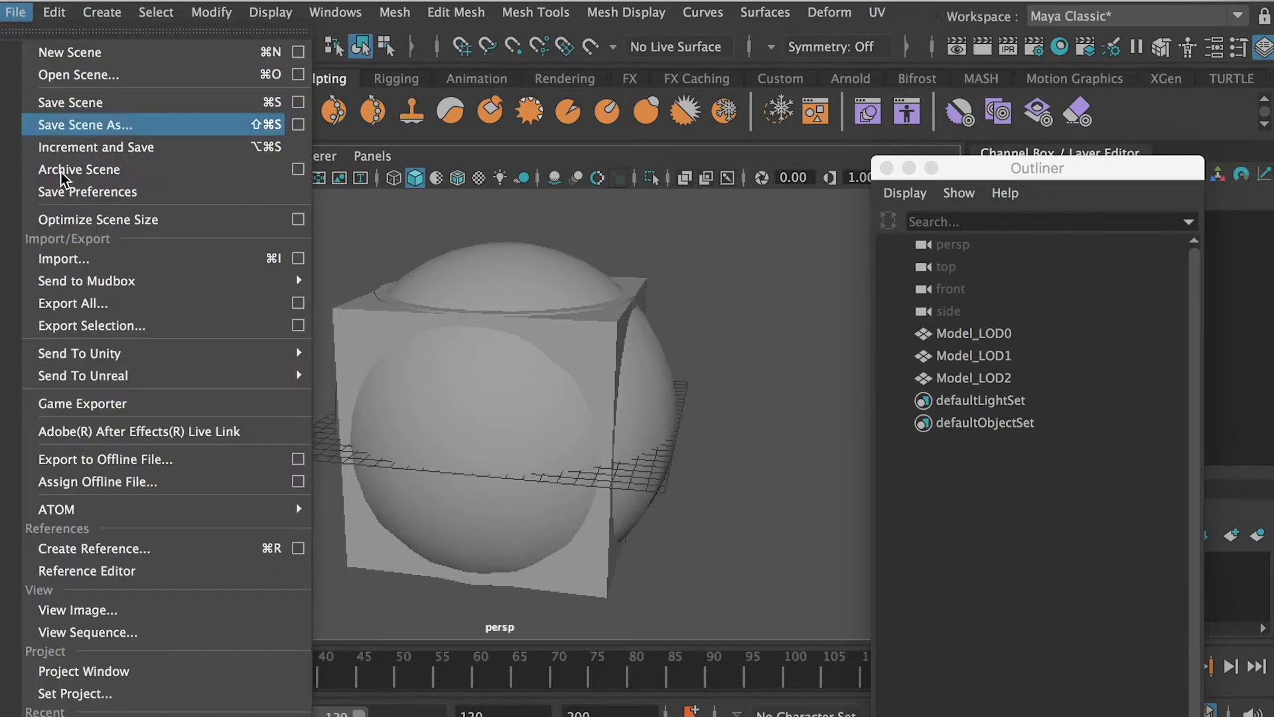
left_click(164, 305)
left_click(216, 660)
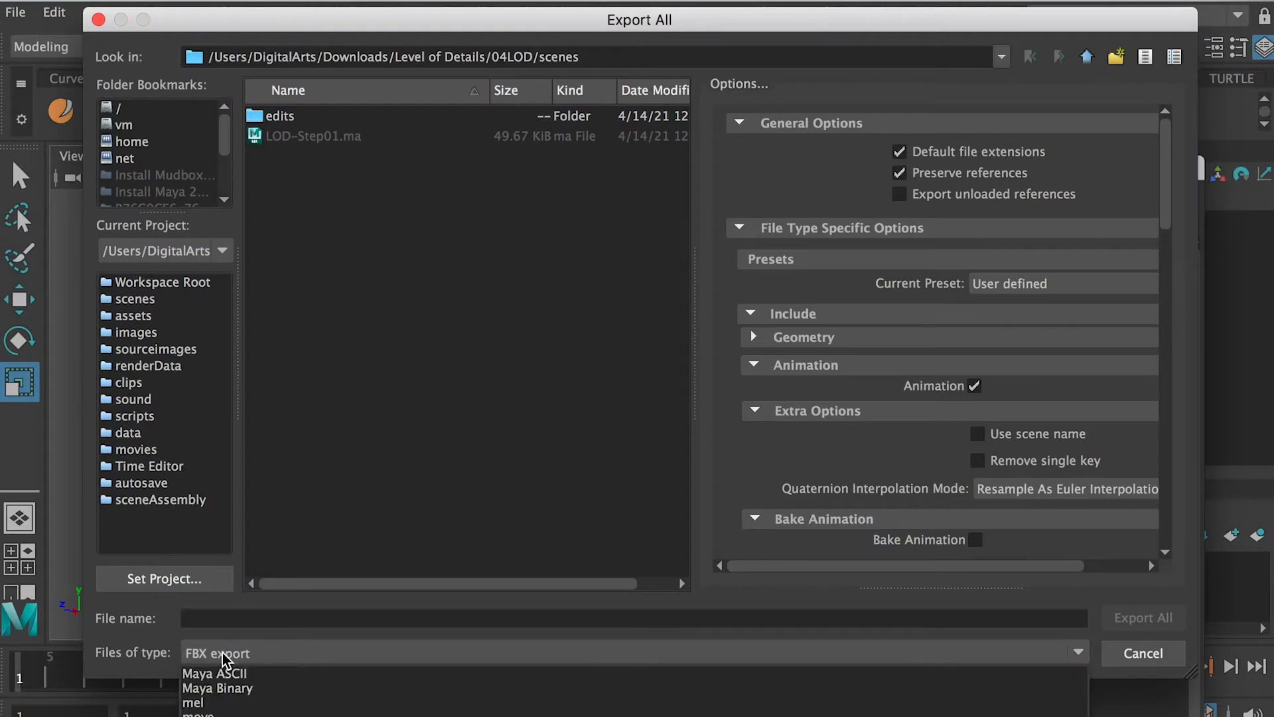
left_click(236, 659)
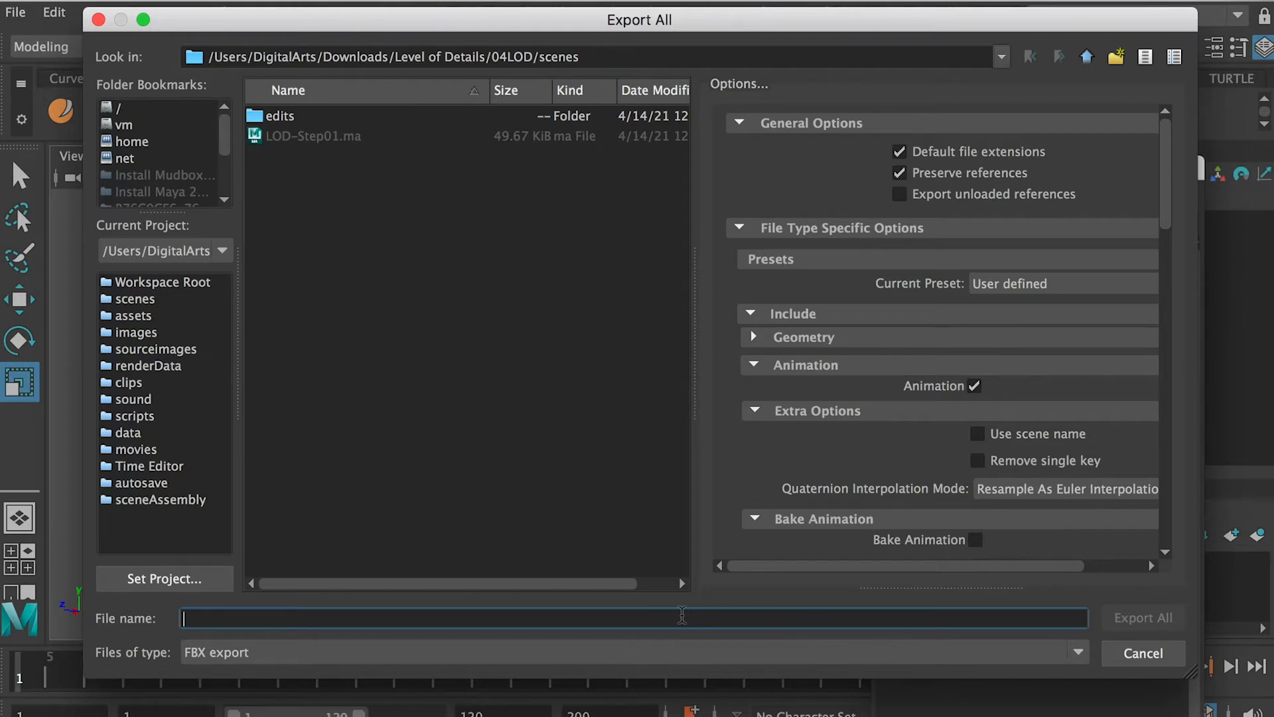
type("LOD-Step01")
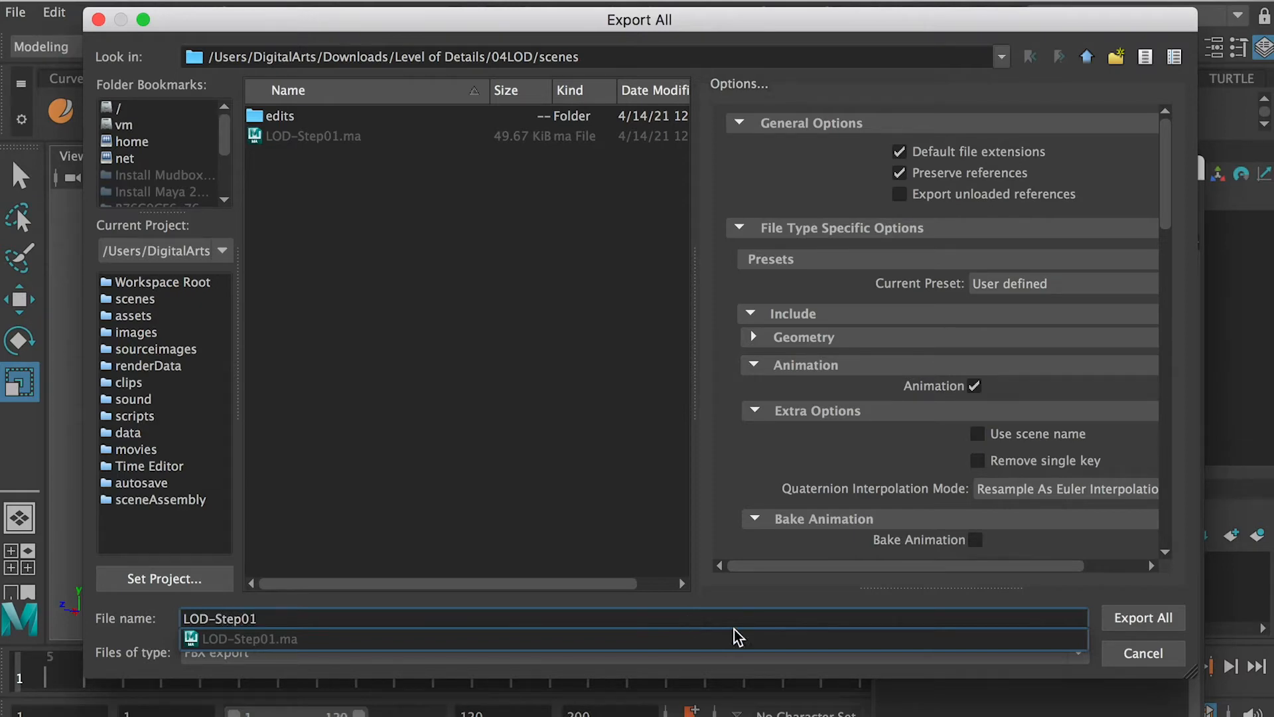
left_click(1151, 618)
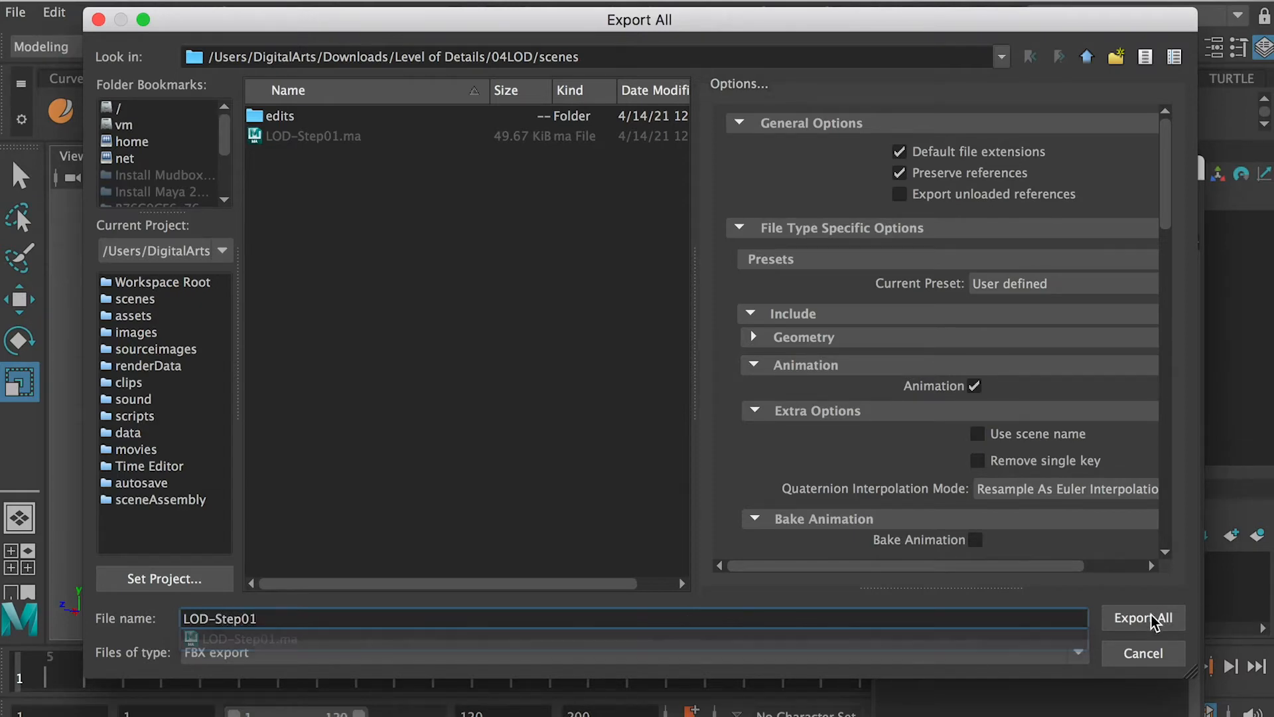
left_click(1151, 618)
key("r")
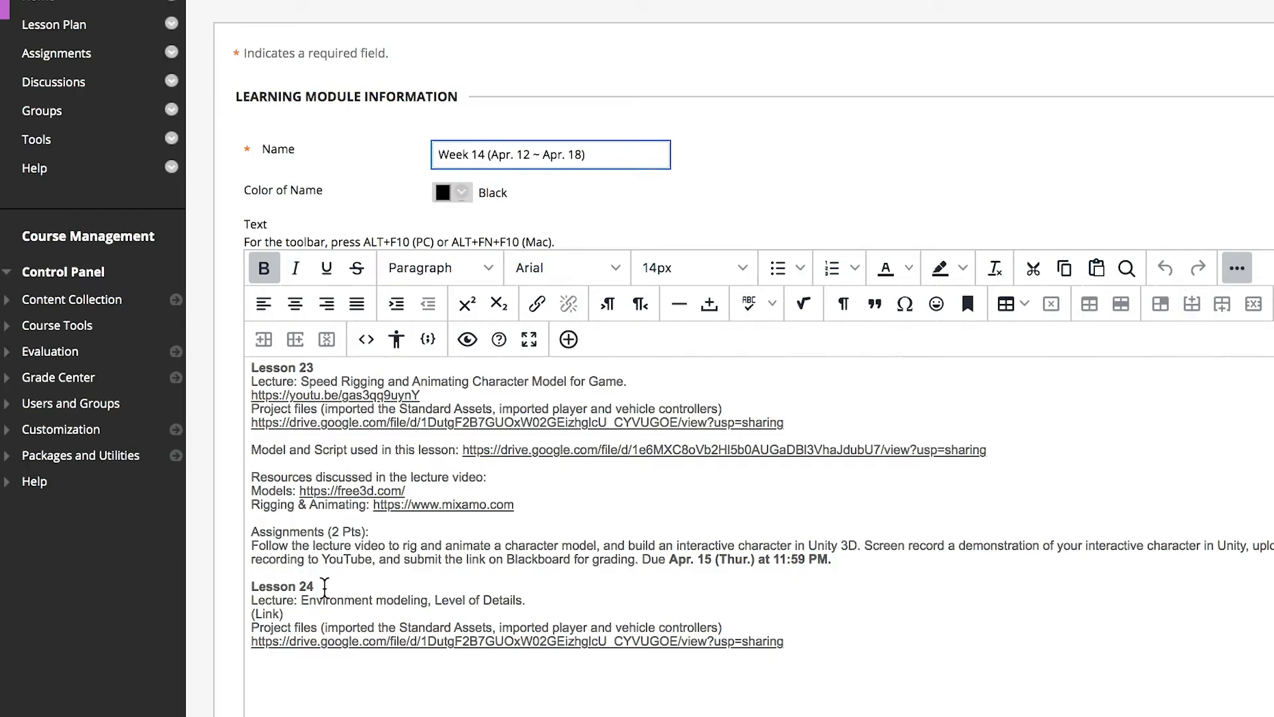
Switch to the Week 14 course page and highlight the Lesson 24 heading and its project files link.
left_click_drag(323, 586, 242, 589)
left_click_drag(804, 655, 250, 636)
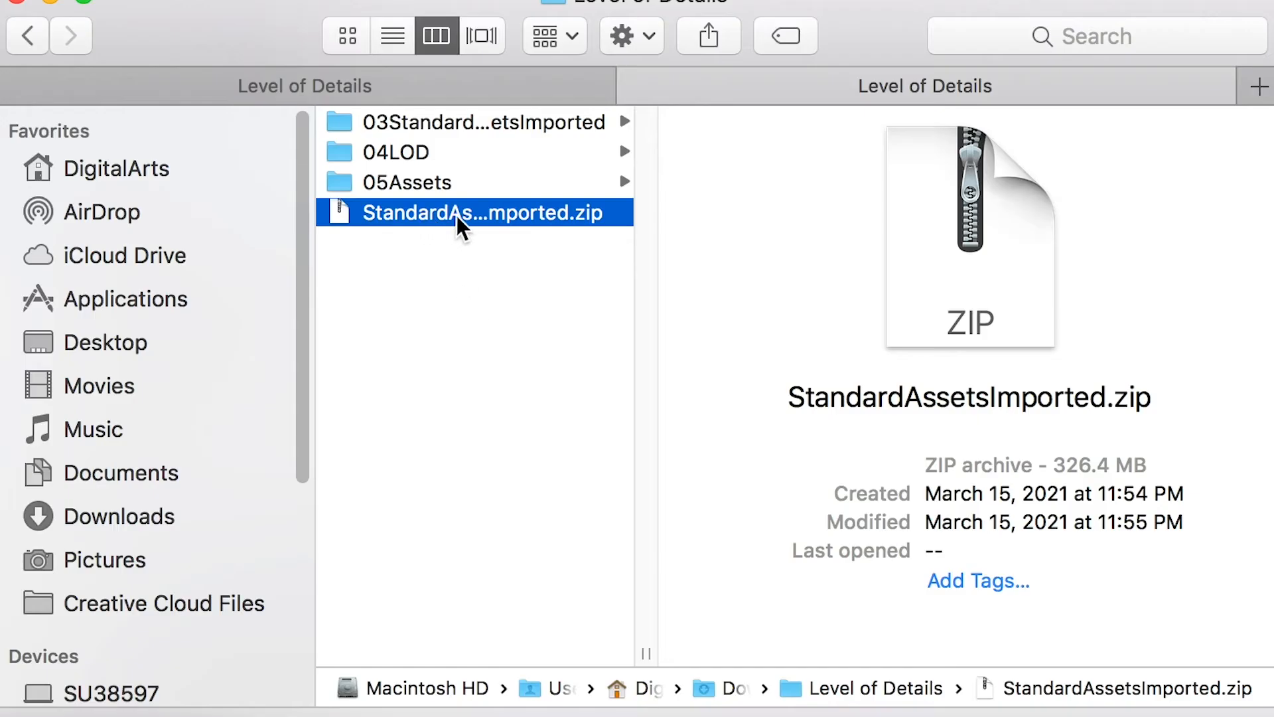
Switch to Finder and rename the 03StandardAssetsImported folder in Level of Details as 03LOD-Unity.
left_click(458, 123)
left_click(447, 115)
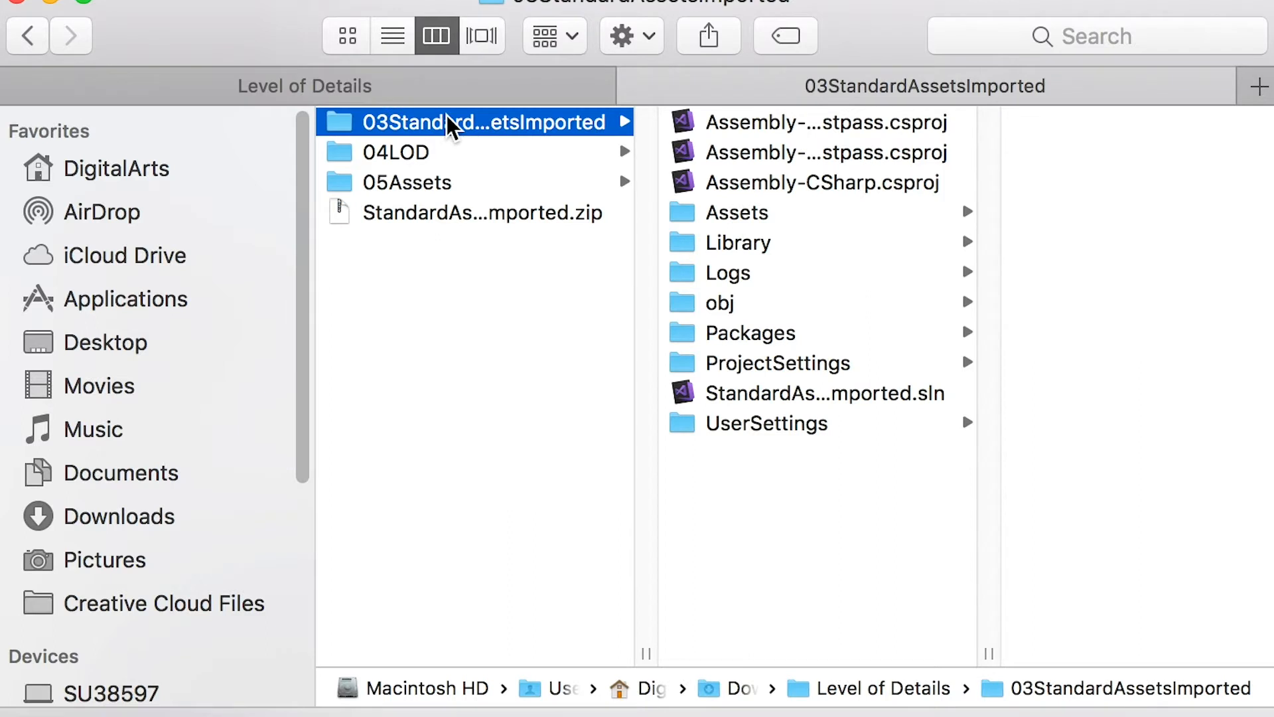
type("0")
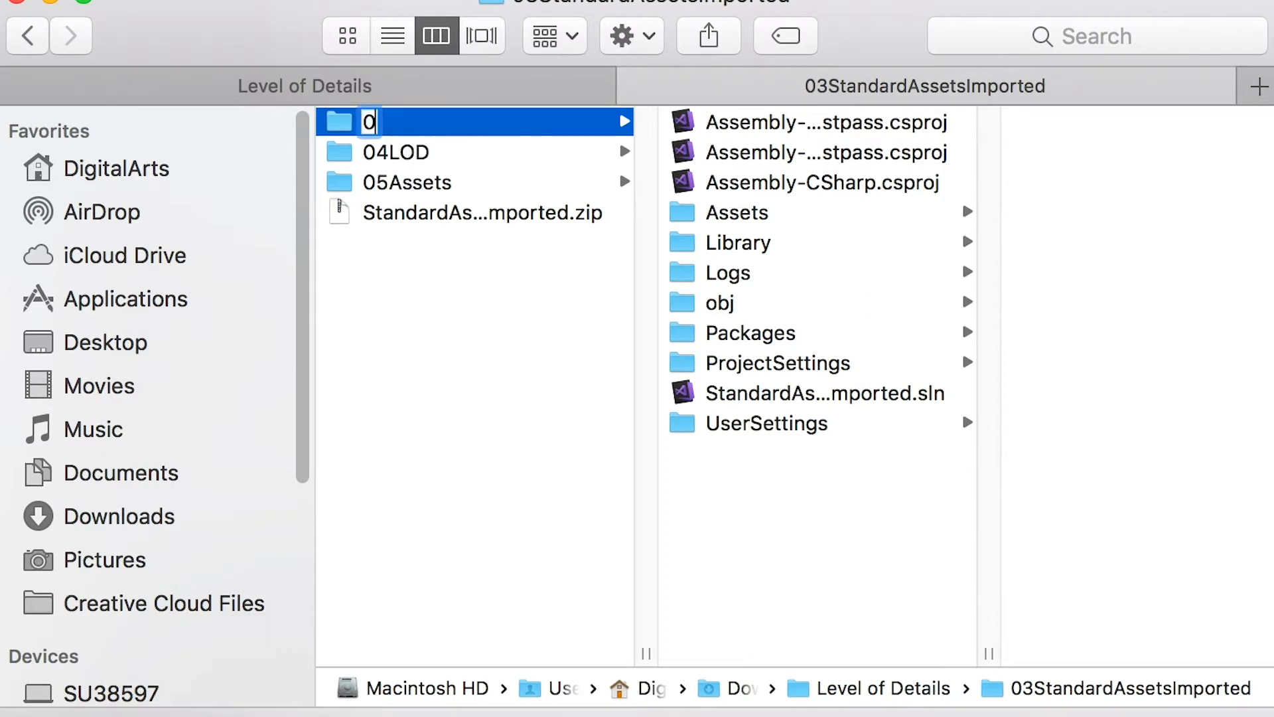
type("3LO")
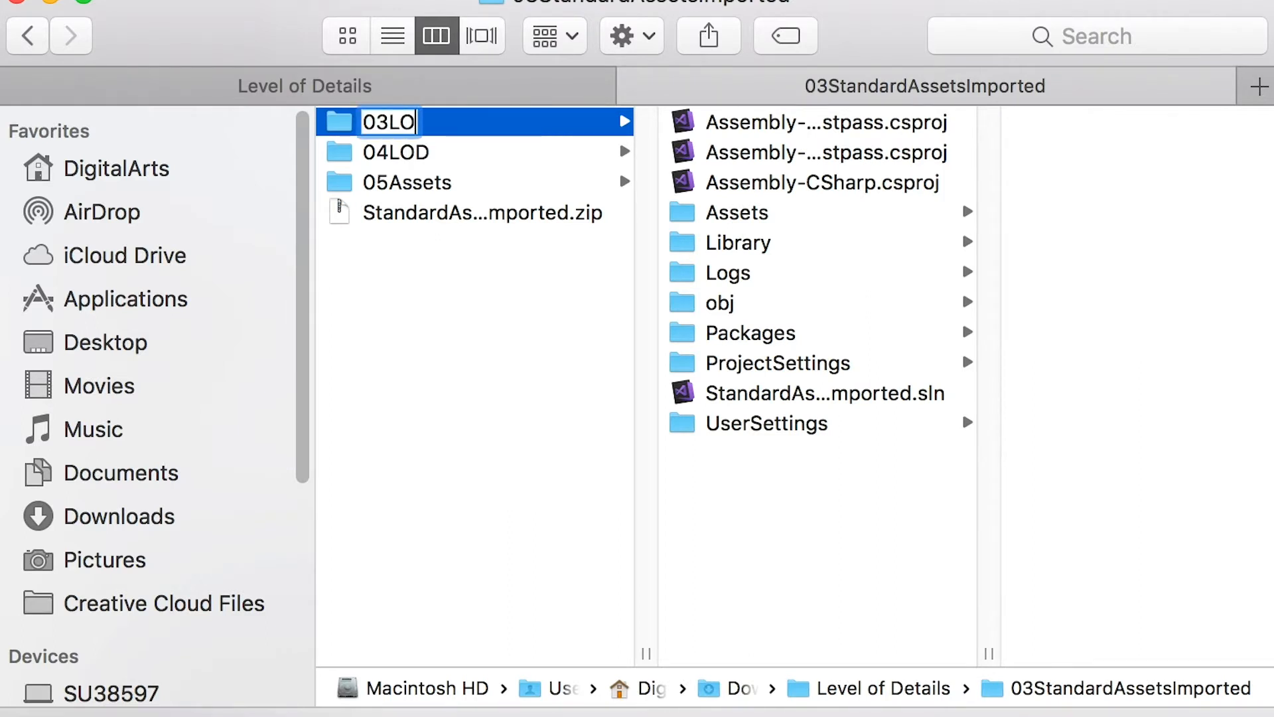
type("D-Unity")
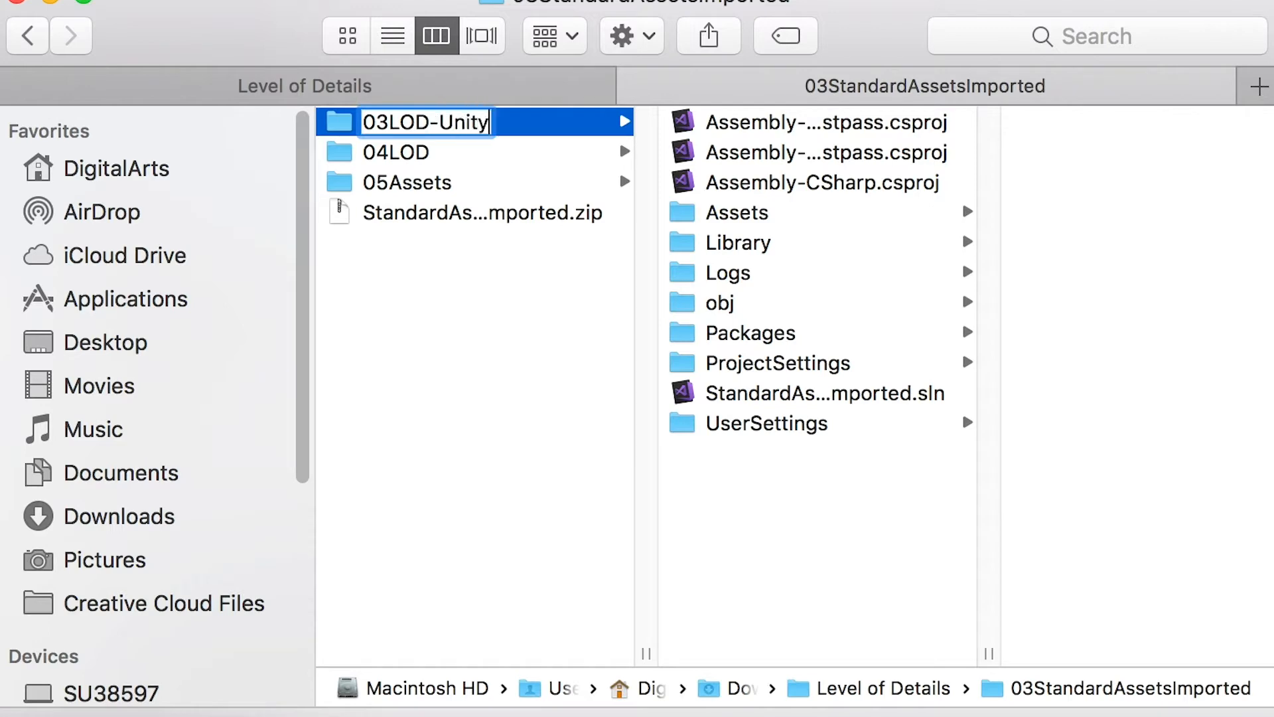
key("Return")
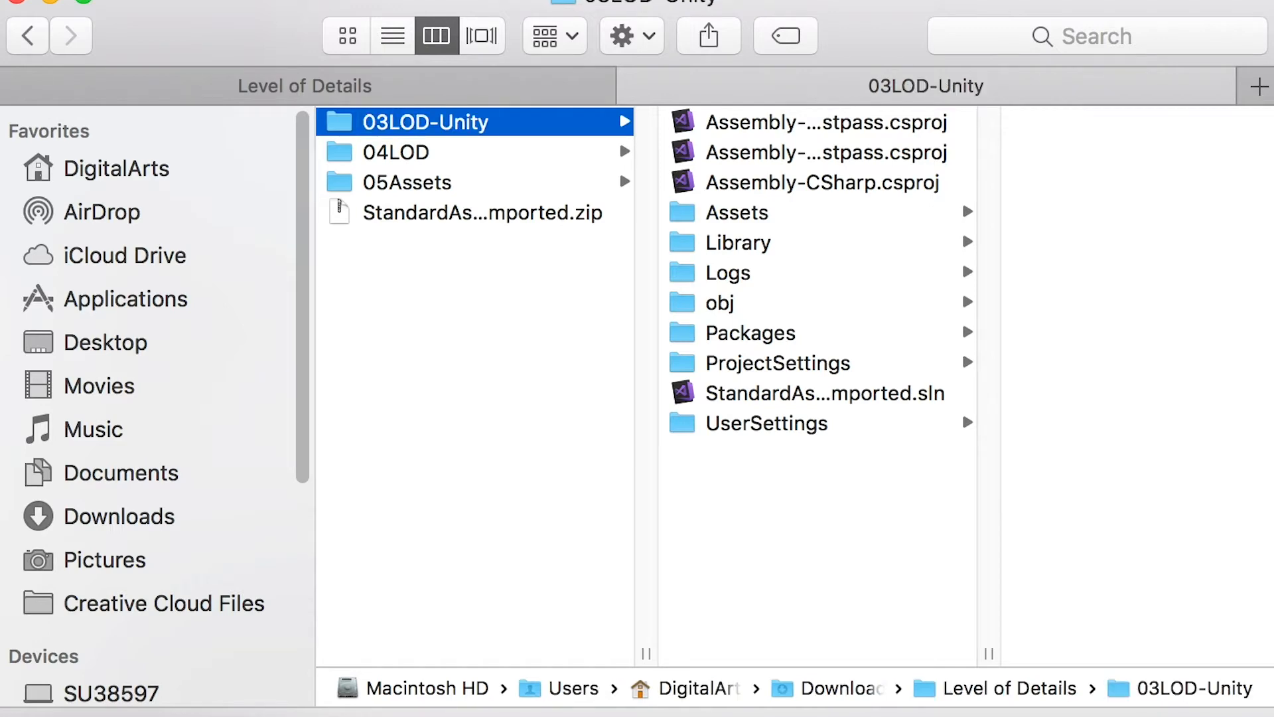
Open SampleScene.unity from the Assets/Scenes folder of 03LOD-Unity in the Unity editor.
left_click(743, 219)
left_click(1006, 191)
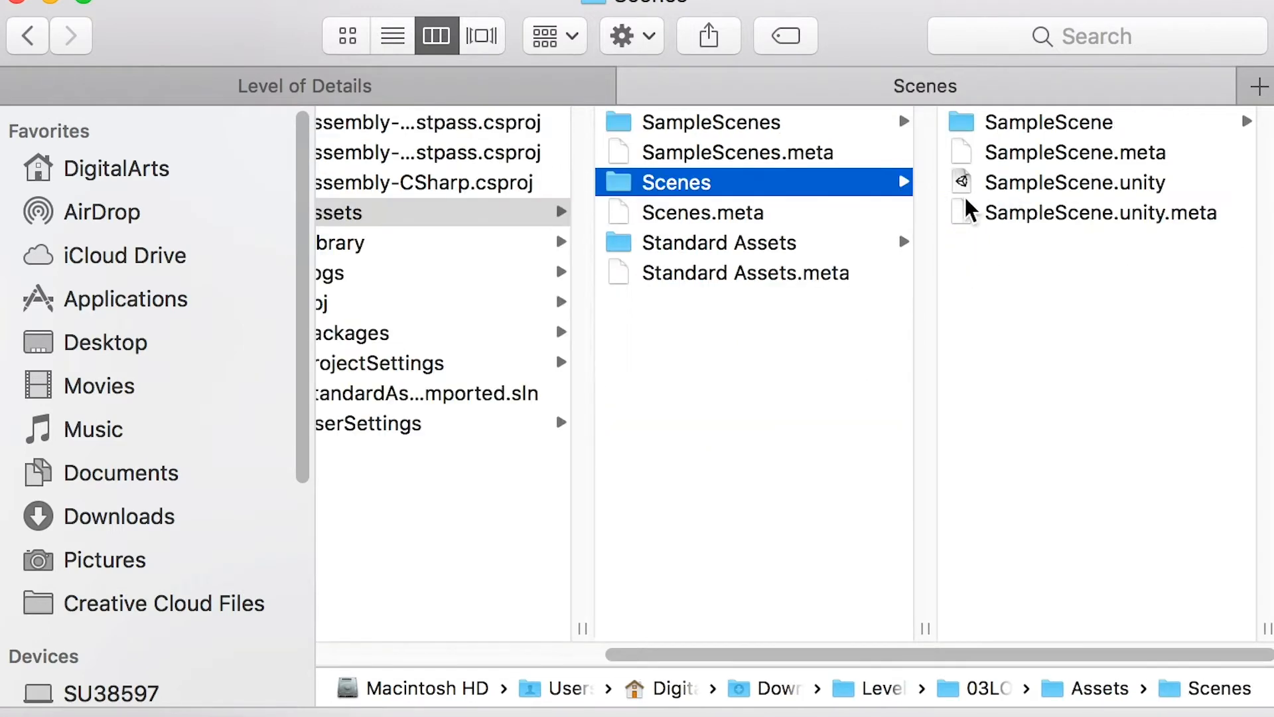
left_click(1017, 187)
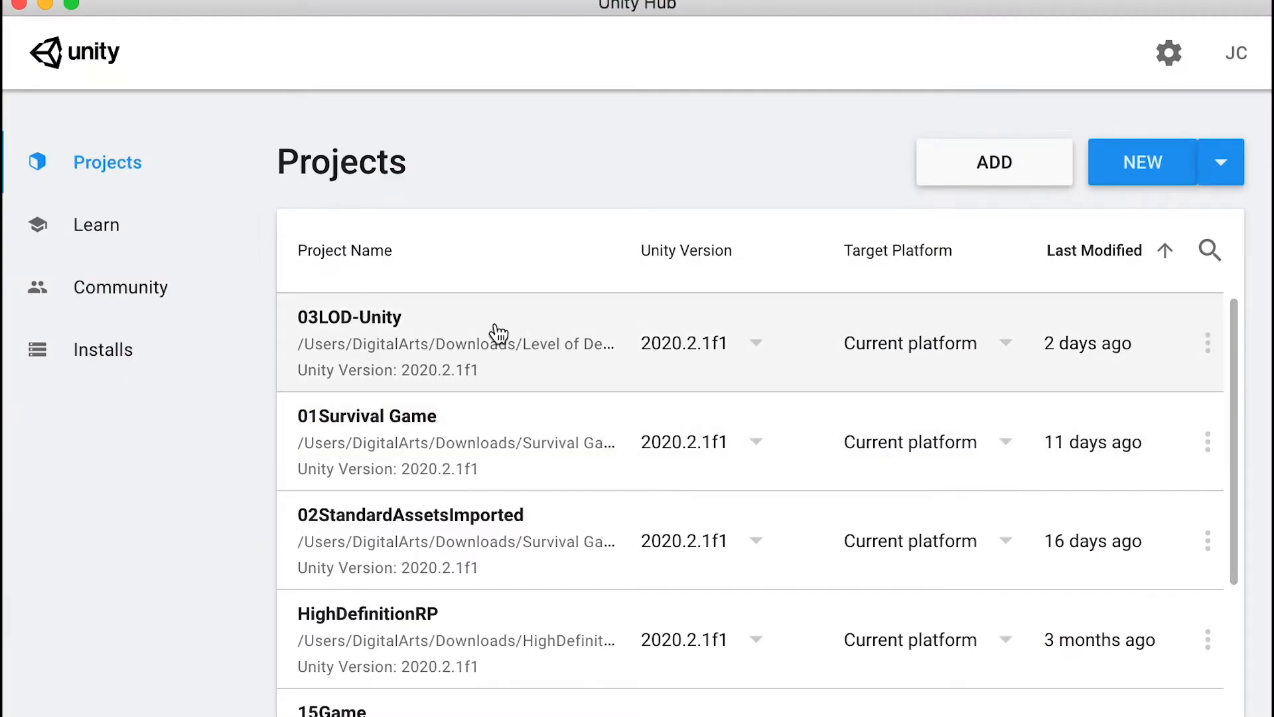
key("super+Tab")
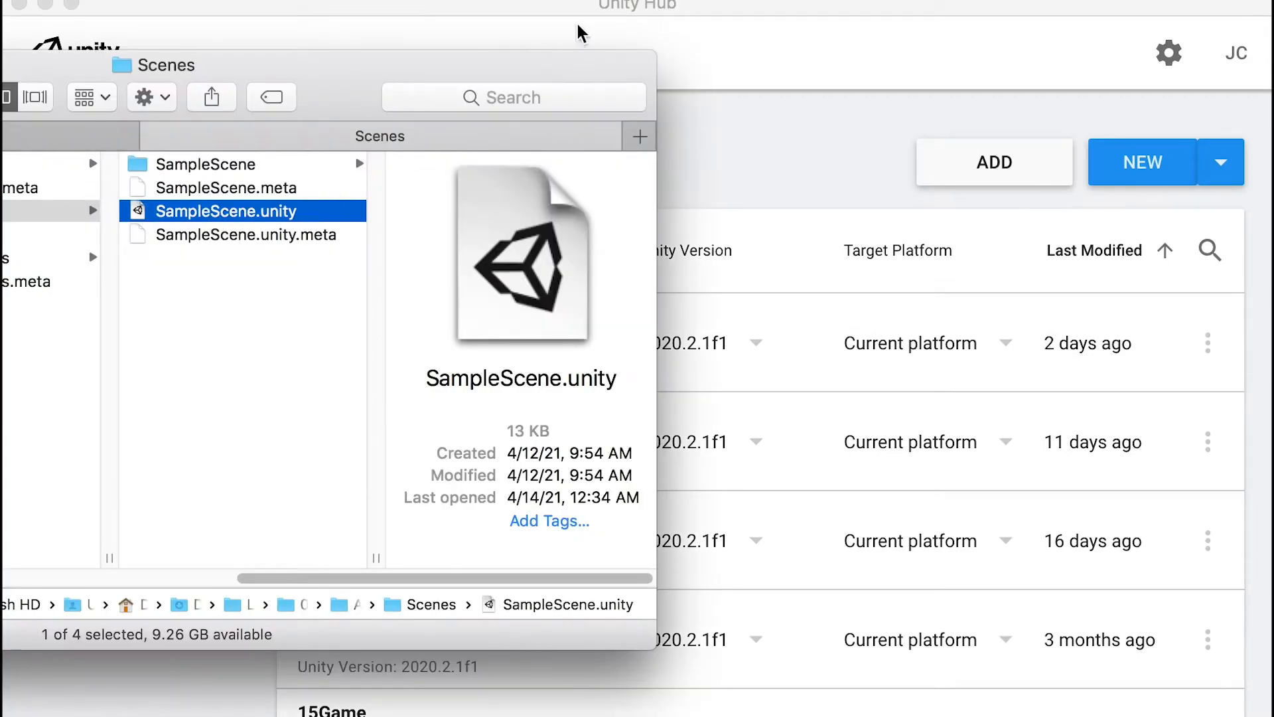
left_click(611, 80)
left_click(553, 312)
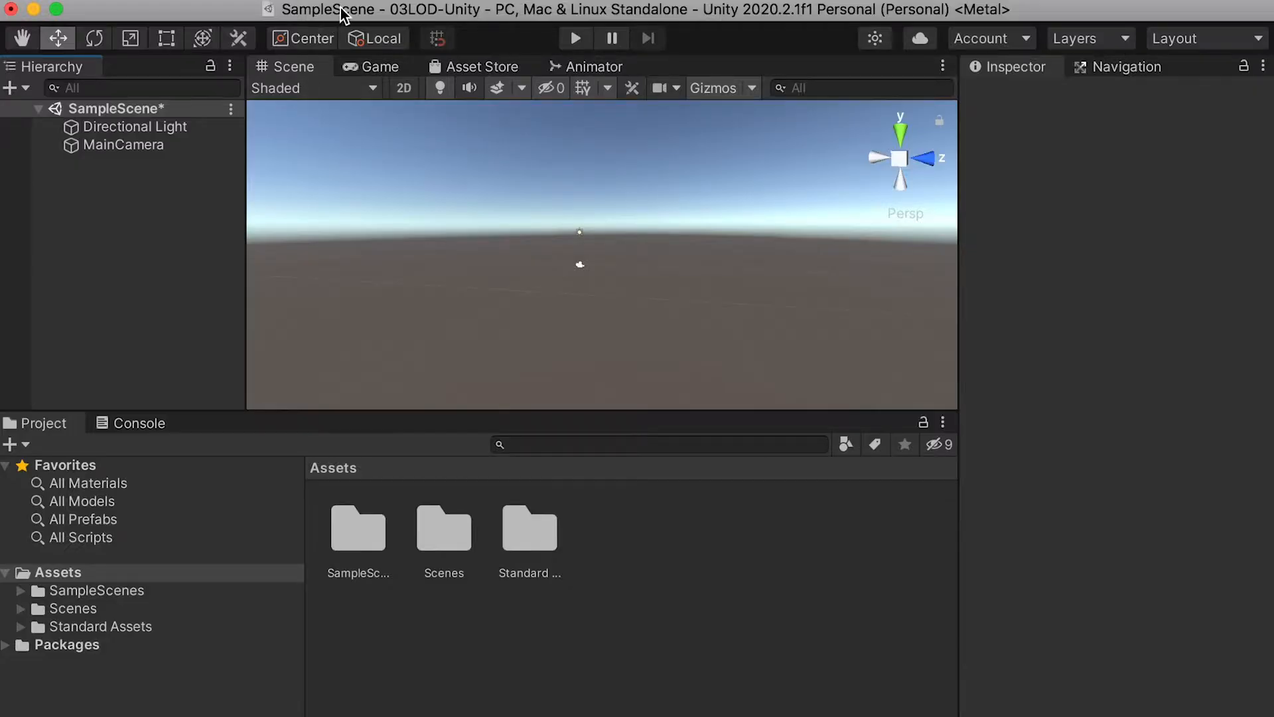
Add a plane to the scene and set its scale to 10 on X, Y and Z.
left_click(305, 0)
mouse_move(398, 75)
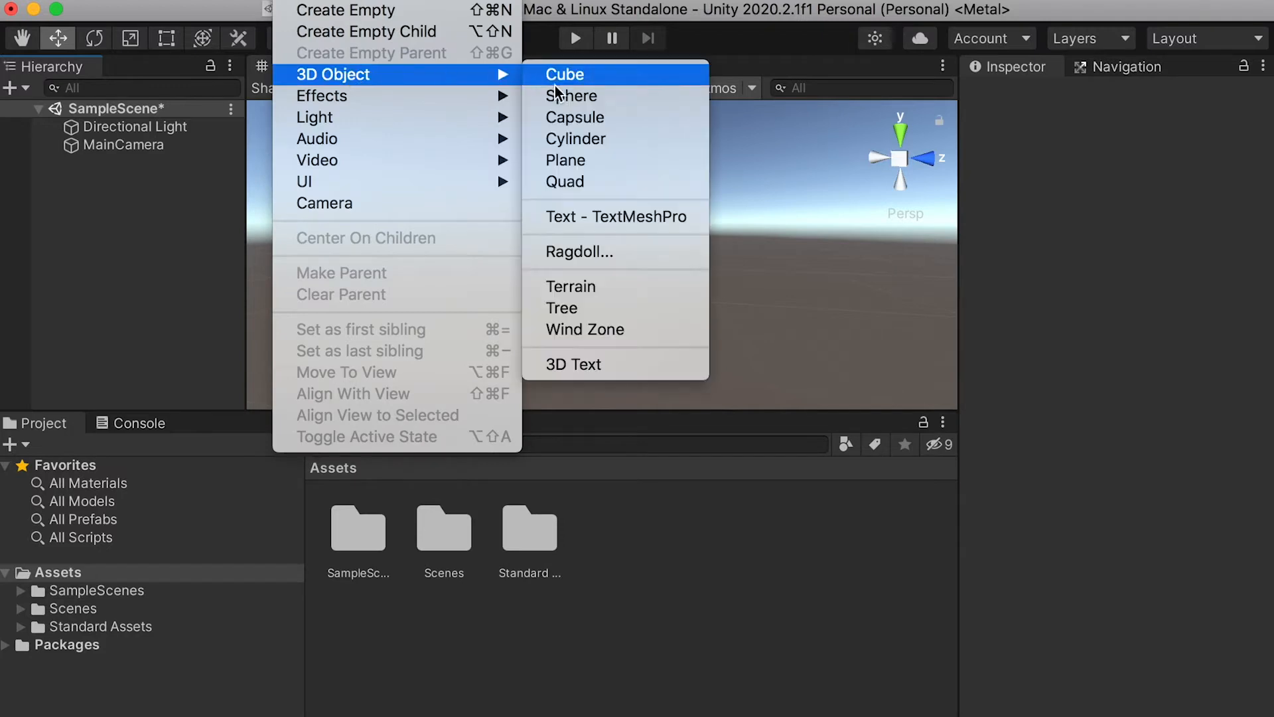
left_click(588, 163)
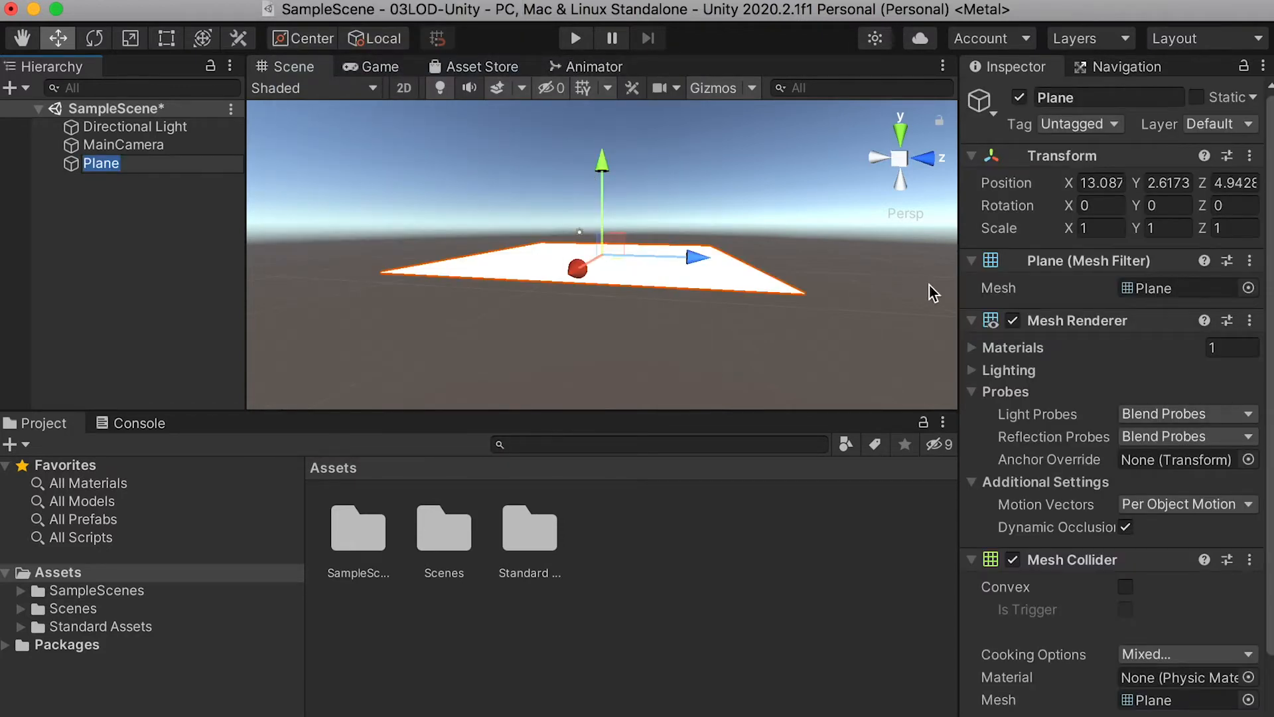
left_click(1100, 228)
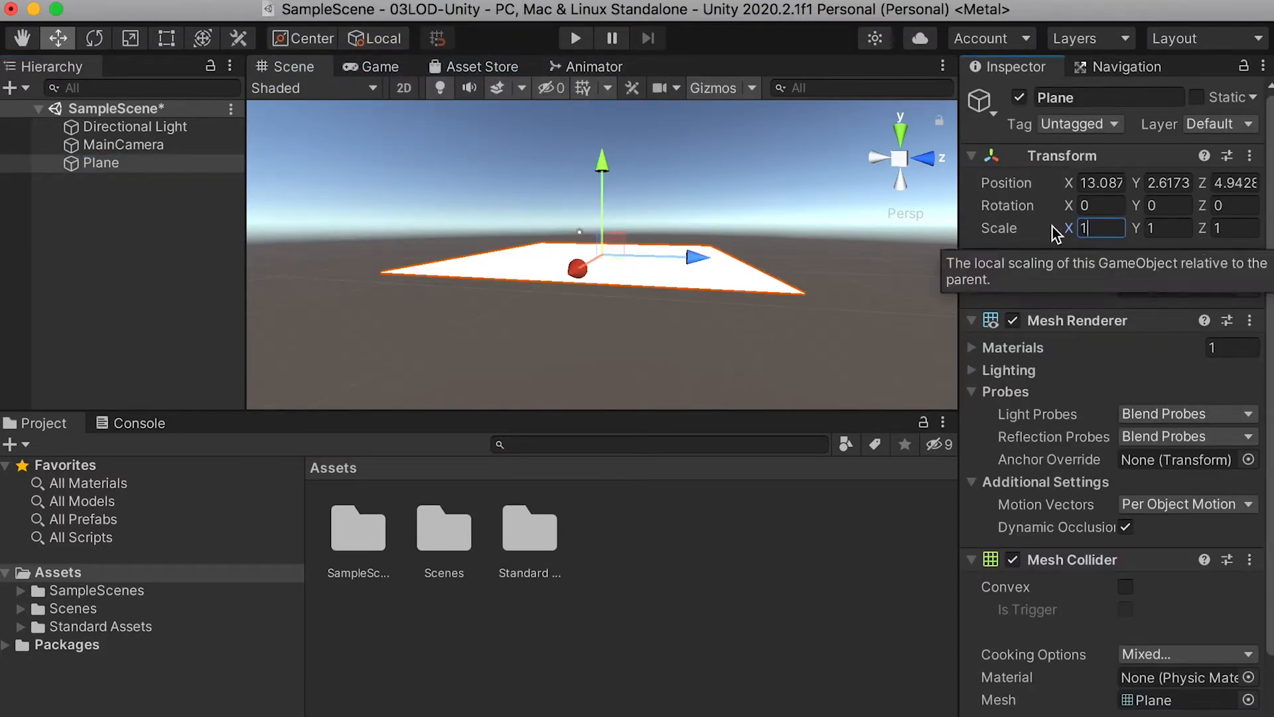
type("0")
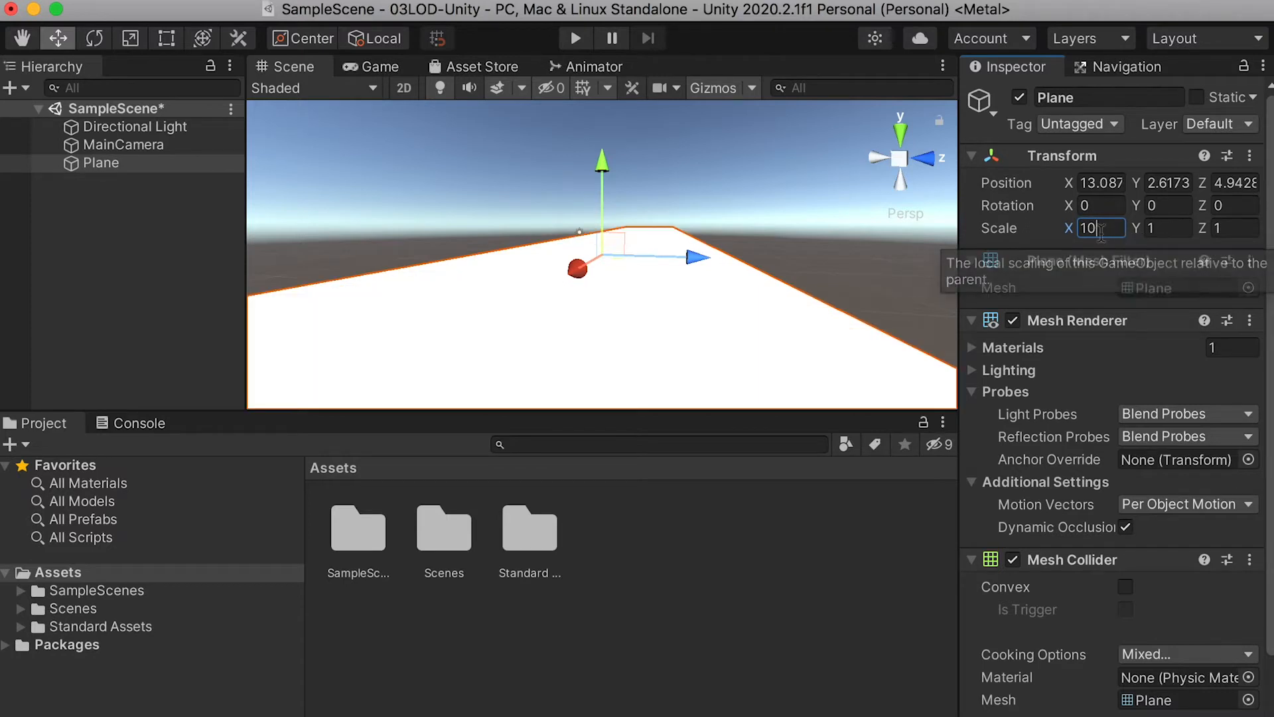
left_click(1168, 227)
type("10")
left_click(1221, 228)
type("10")
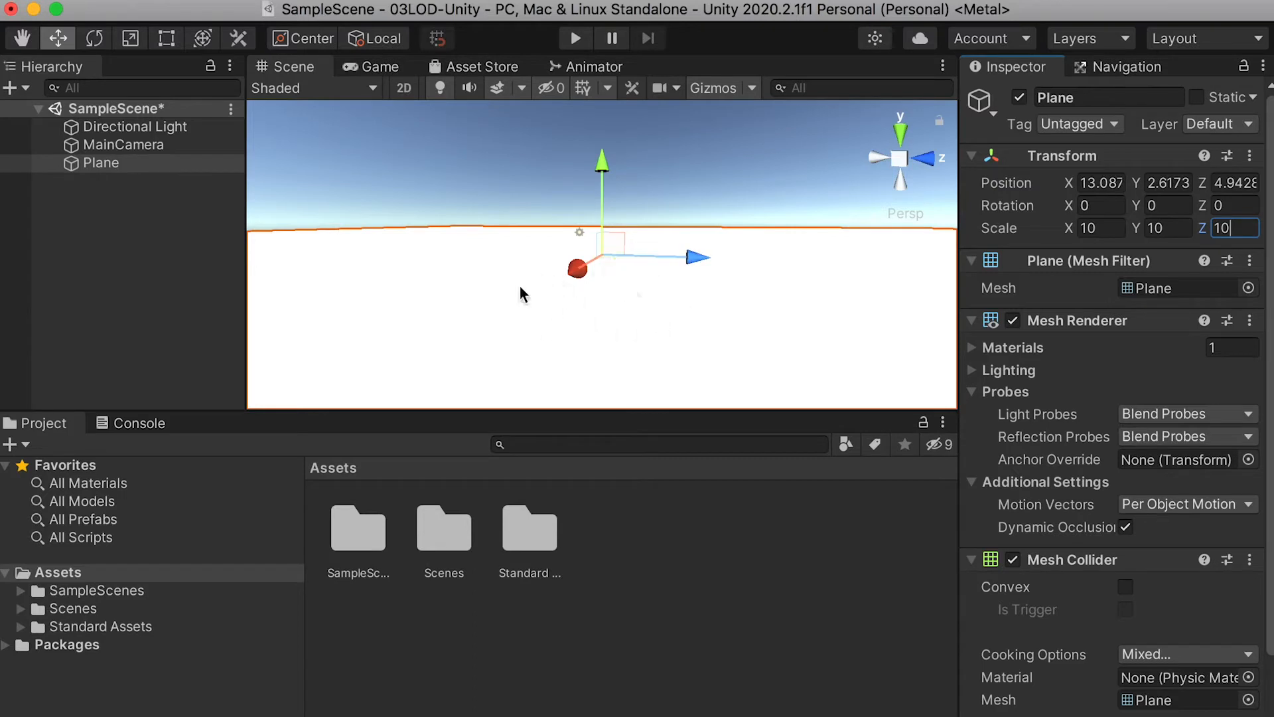
Set the plane's position to 0 on X, Y and Z, and deselect it.
left_click(1102, 182)
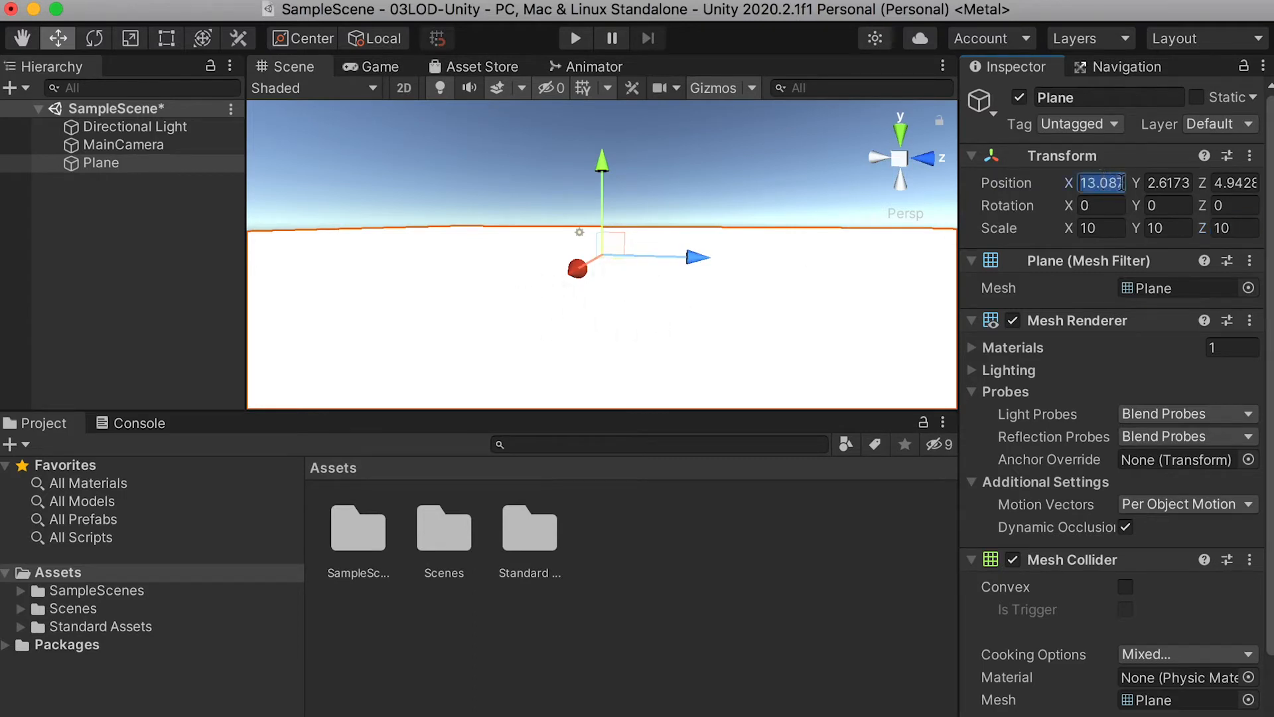
type("0")
left_click(1161, 182)
type("0")
left_click(1223, 183)
type("0")
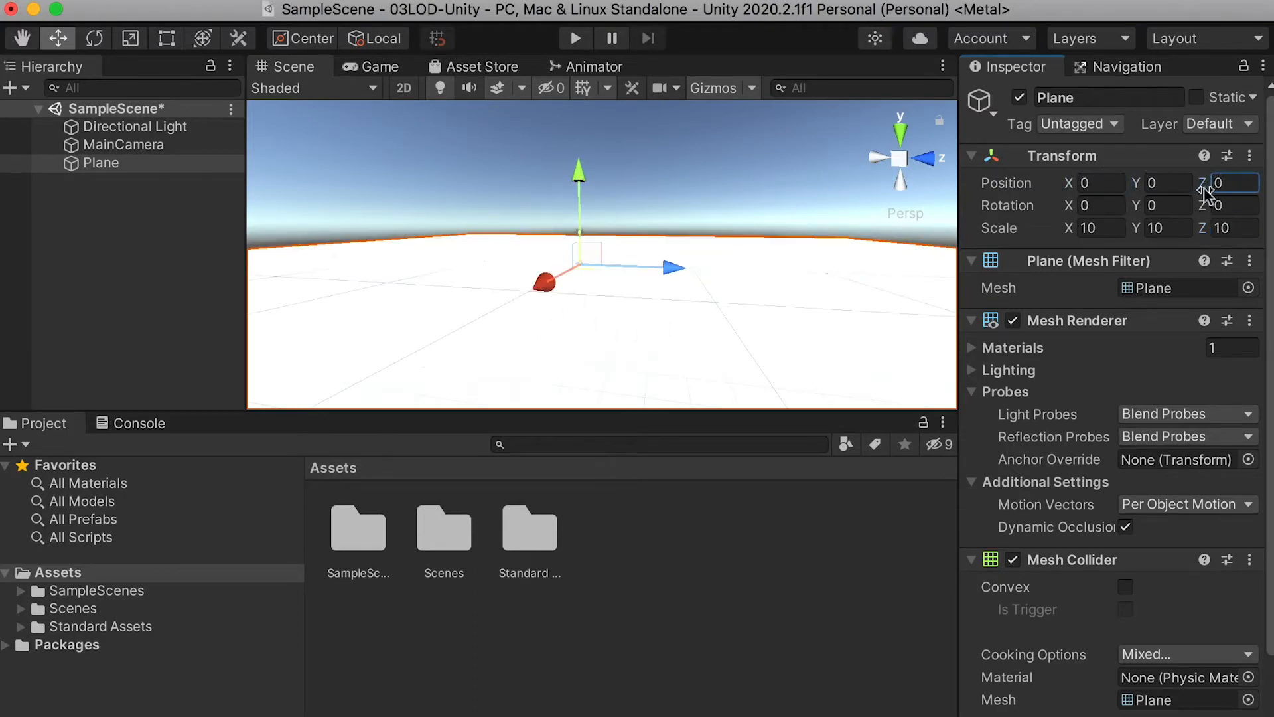
left_click(85, 206)
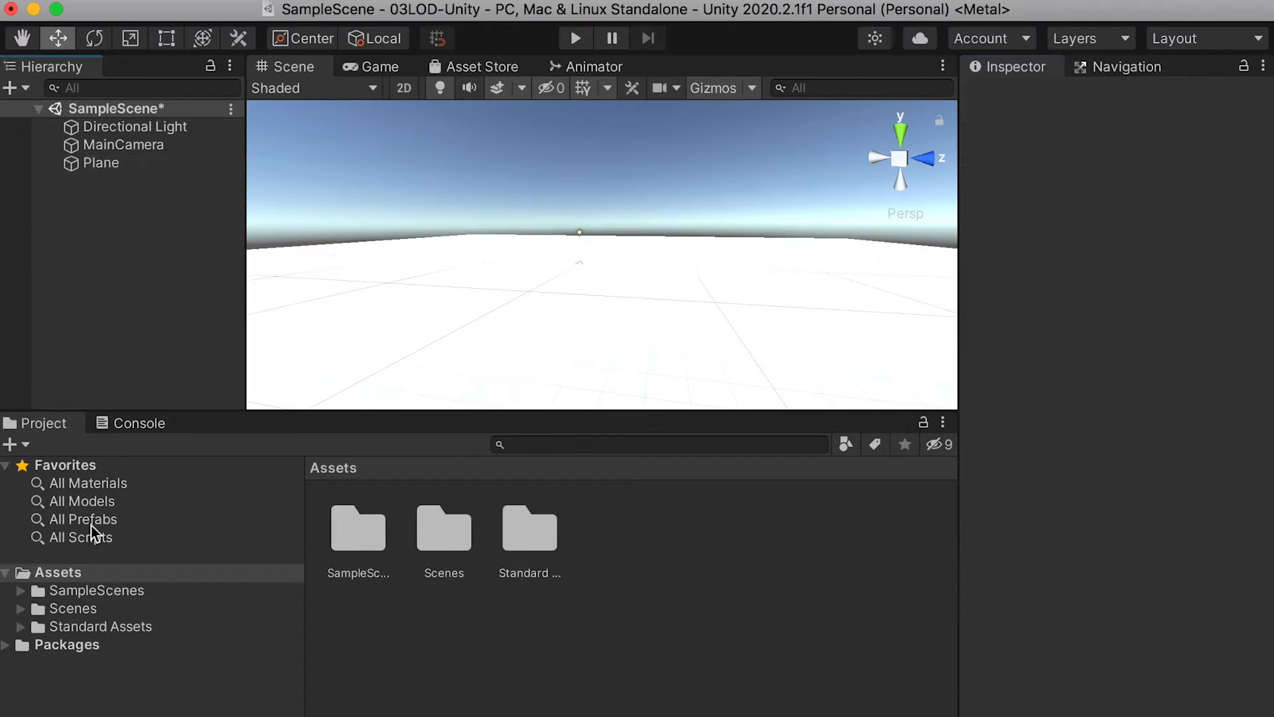
Place the FPSController prefab from Standard Assets/Characters/FirstPersonCharacter/Prefabs onto the plane in the scene.
left_click(85, 627)
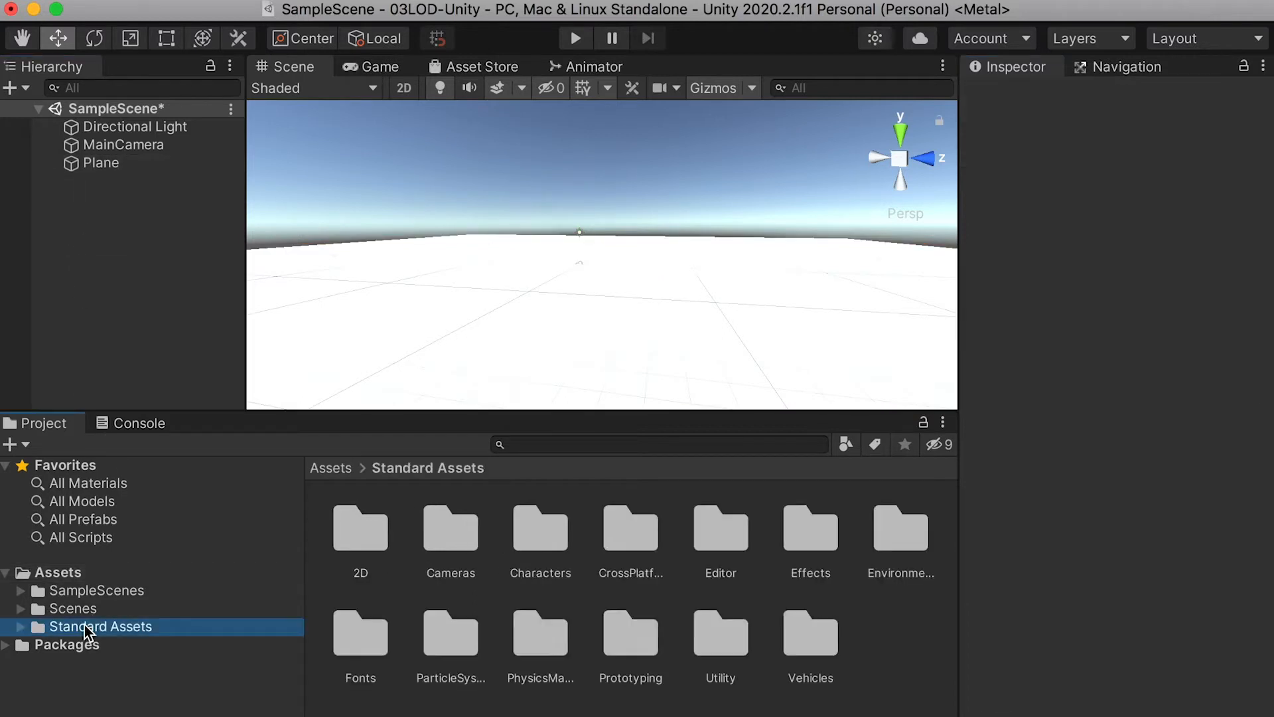
double_click(531, 544)
double_click(365, 549)
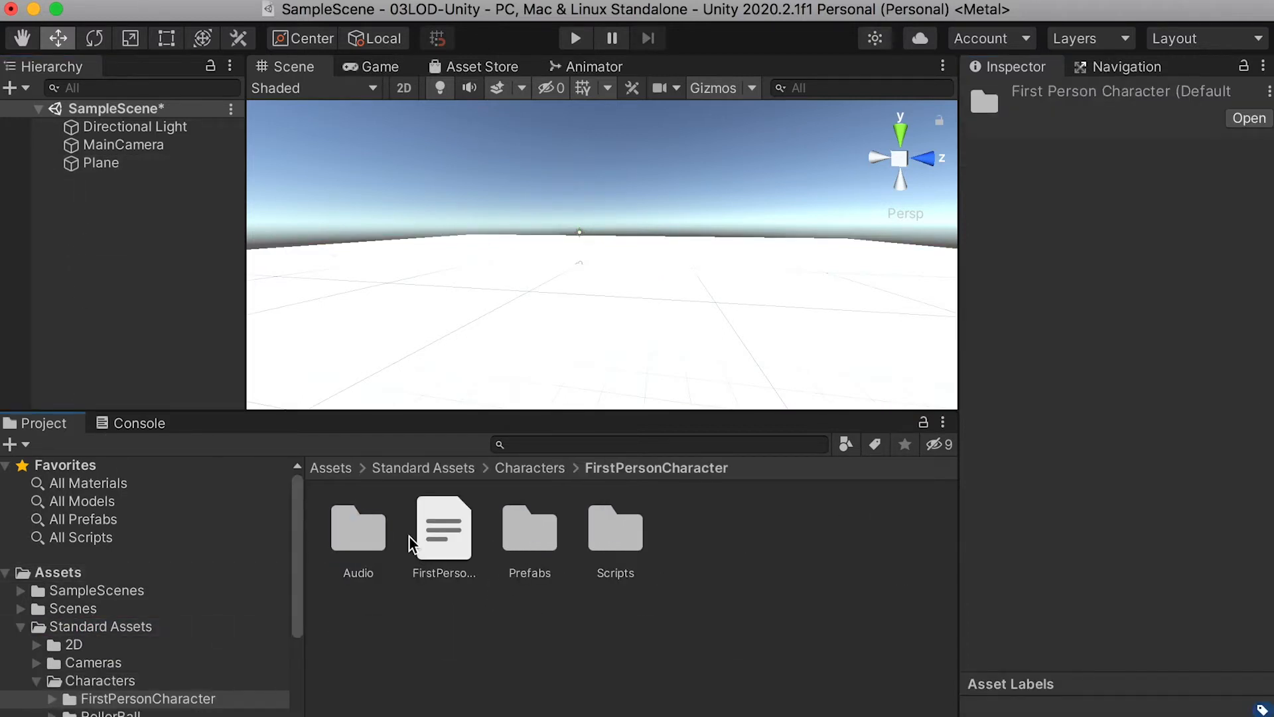
double_click(531, 539)
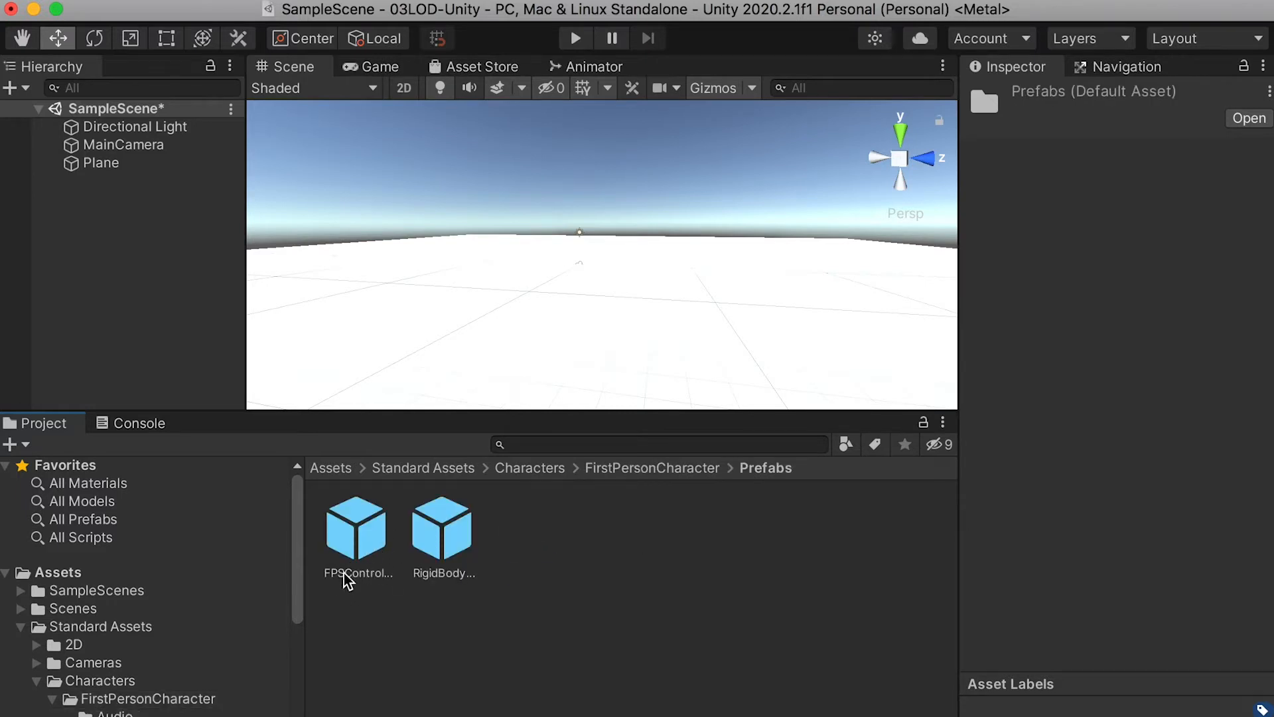
left_click_drag(352, 545, 554, 302)
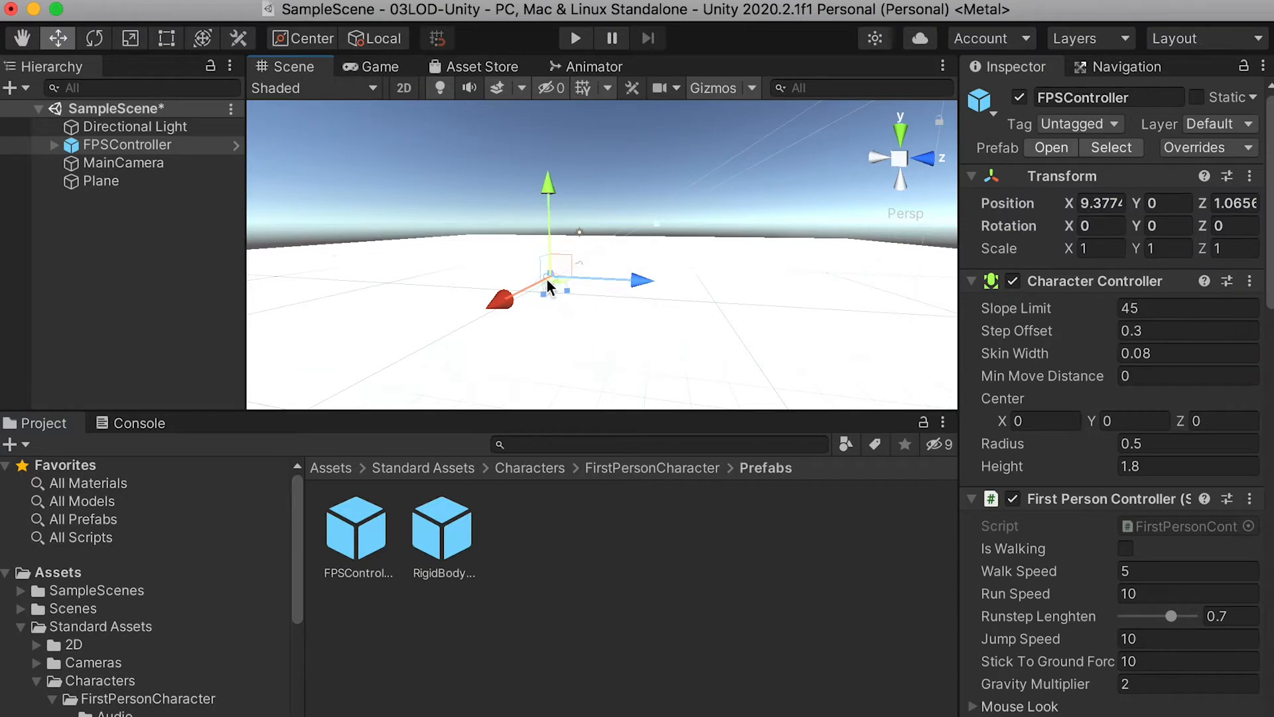
Raise the FPSController above the plane to a Y position of about 1.12.
key("f")
left_click_drag(752, 272, 591, 259, "alt")
left_click_drag(760, 319, 635, 293, "ctrl+alt")
left_click_drag(635, 293, 580, 288, "alt+super")
left_click_drag(555, 150, 553, 87)
left_click_drag(566, 213, 660, 294, "alt")
mouse_move(660, 293)
right_mouse_down("alt")
mouse_move(730, 284)
mouse_move(670, 292)
right_mouse_up("alt")
mouse_move(670, 292)
left_mouse_down("alt")
mouse_move(645, 299)
mouse_move(657, 294)
left_mouse_up("alt")
right_click_drag(657, 293, 665, 291, "alt")
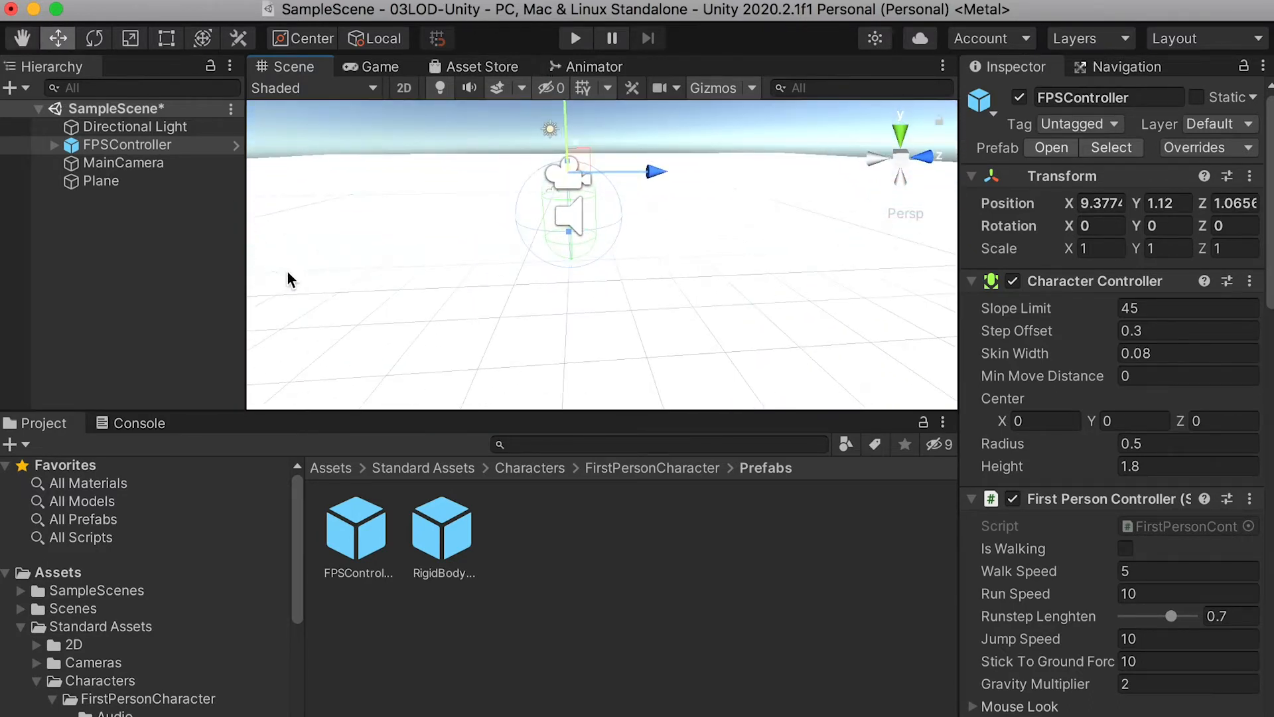
Create a folder named Models in the project's Assets root and open it.
left_click(60, 574)
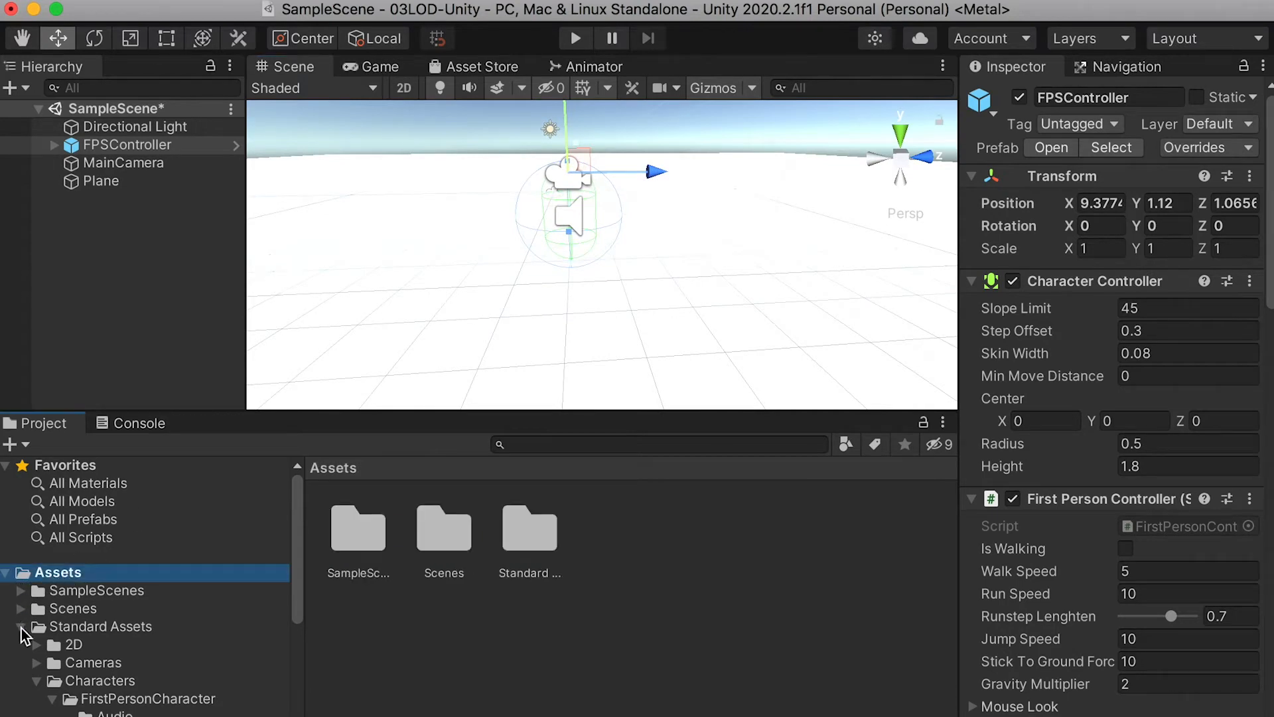
left_click(22, 627)
right_click(631, 597)
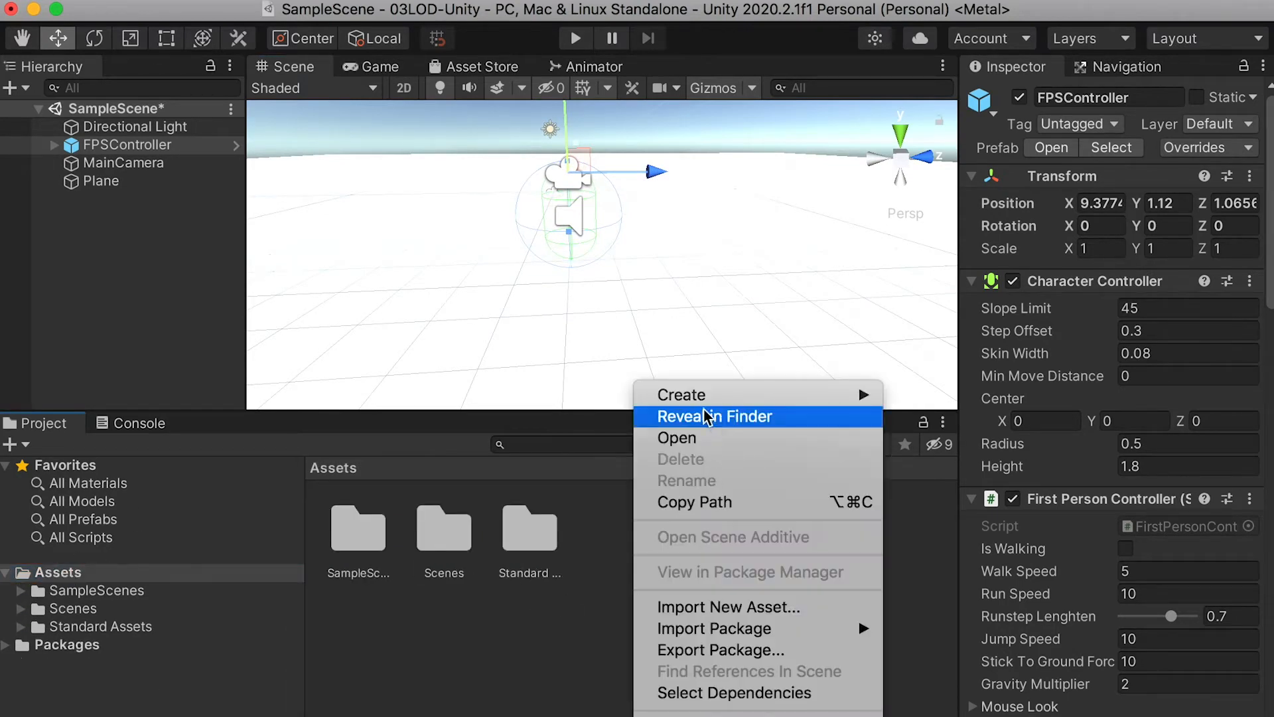
mouse_move(717, 397)
left_click(991, 136)
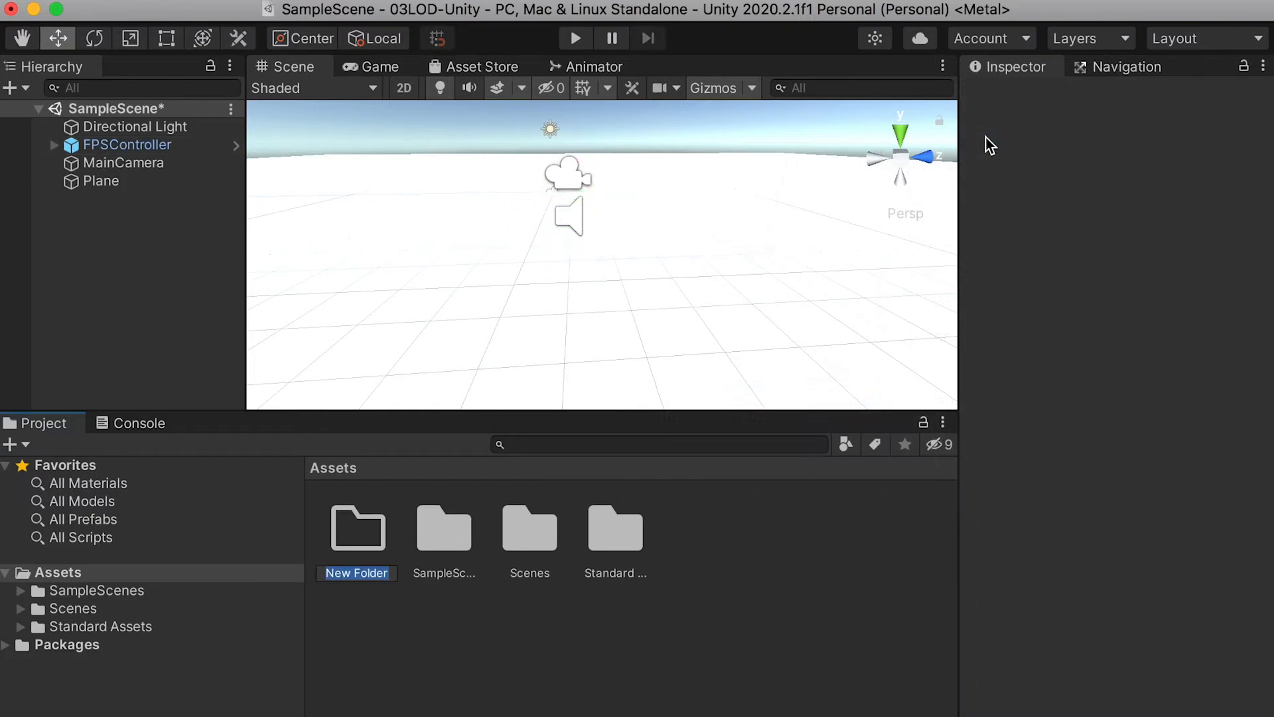
type("Models")
key("Return")
double_click(358, 531)
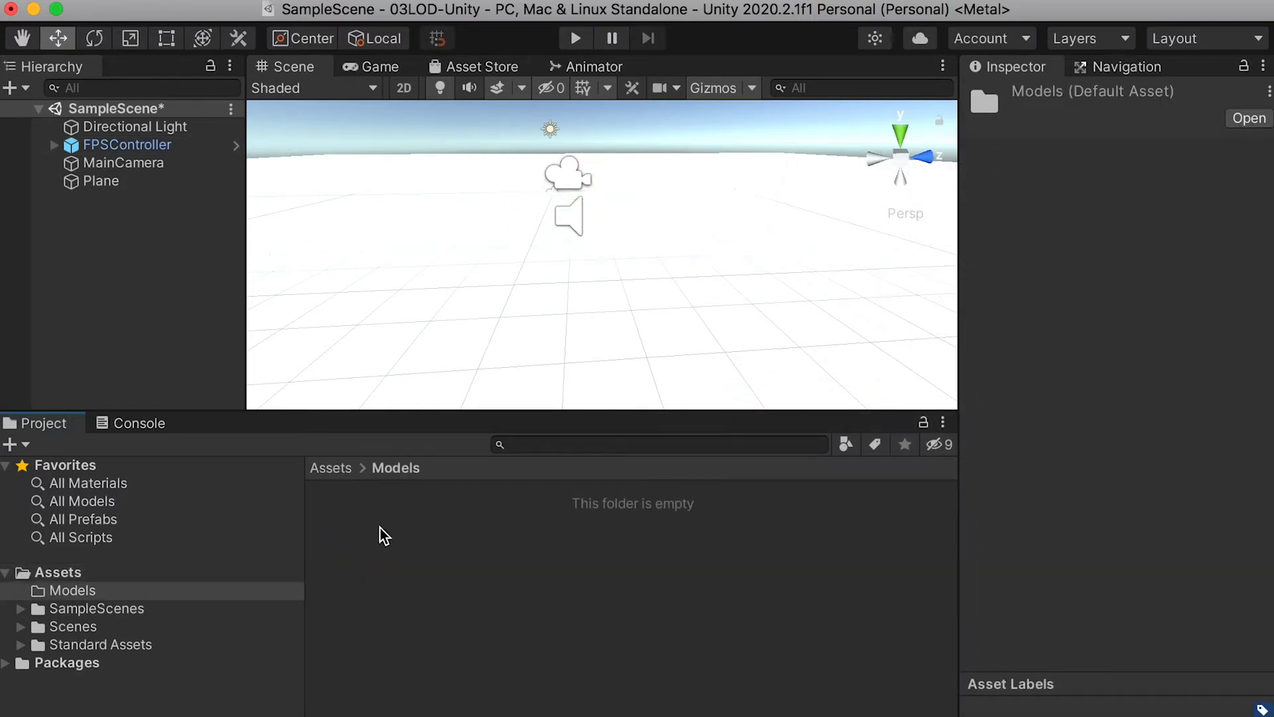
Switch to Finder and open the scenes folder inside the 04LOD project folder.
key("super+Tab")
key("super+Tab")
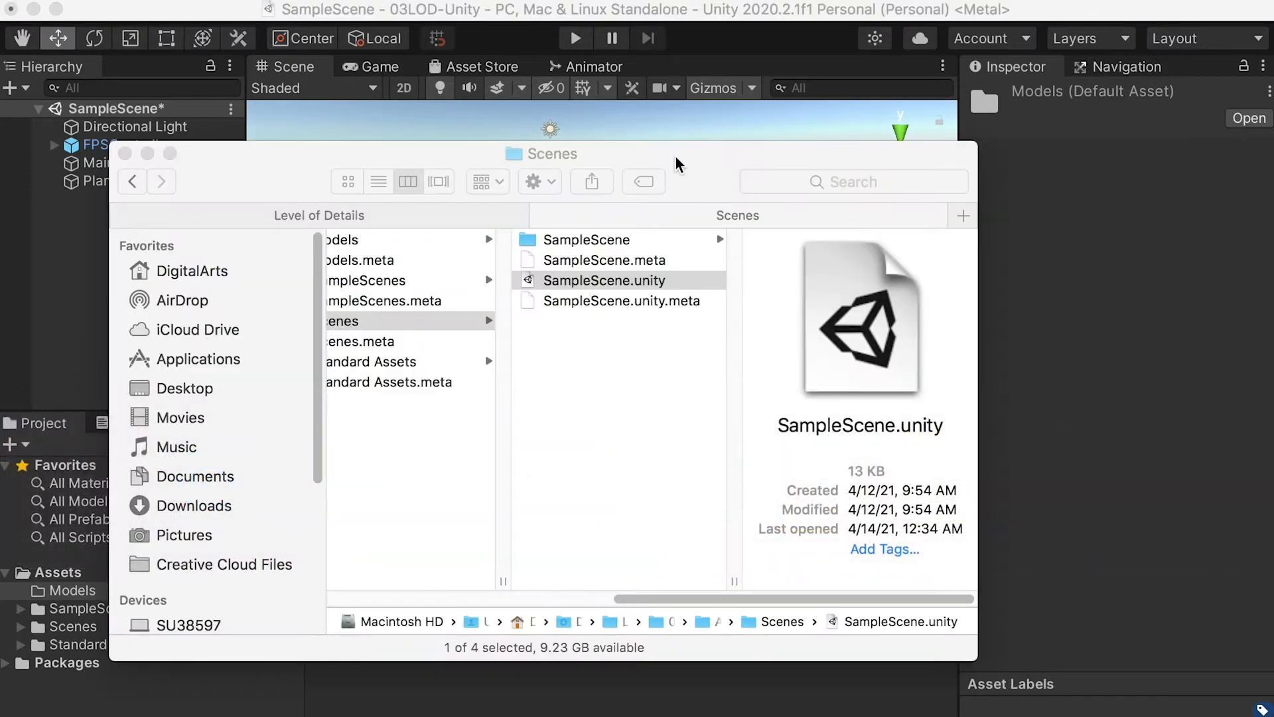
left_click_drag(676, 155, 1033, 177)
scroll(827, 432, "left", 10)
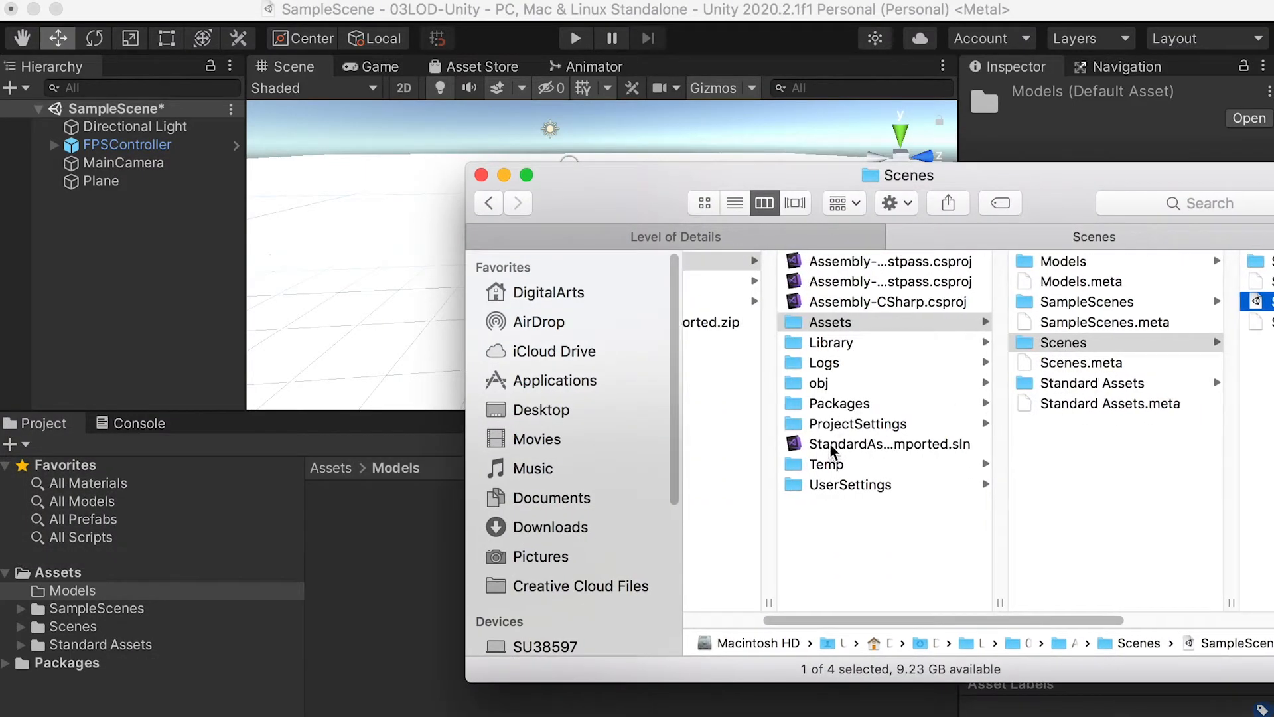
scroll(831, 447, "left", 5)
left_click(755, 301)
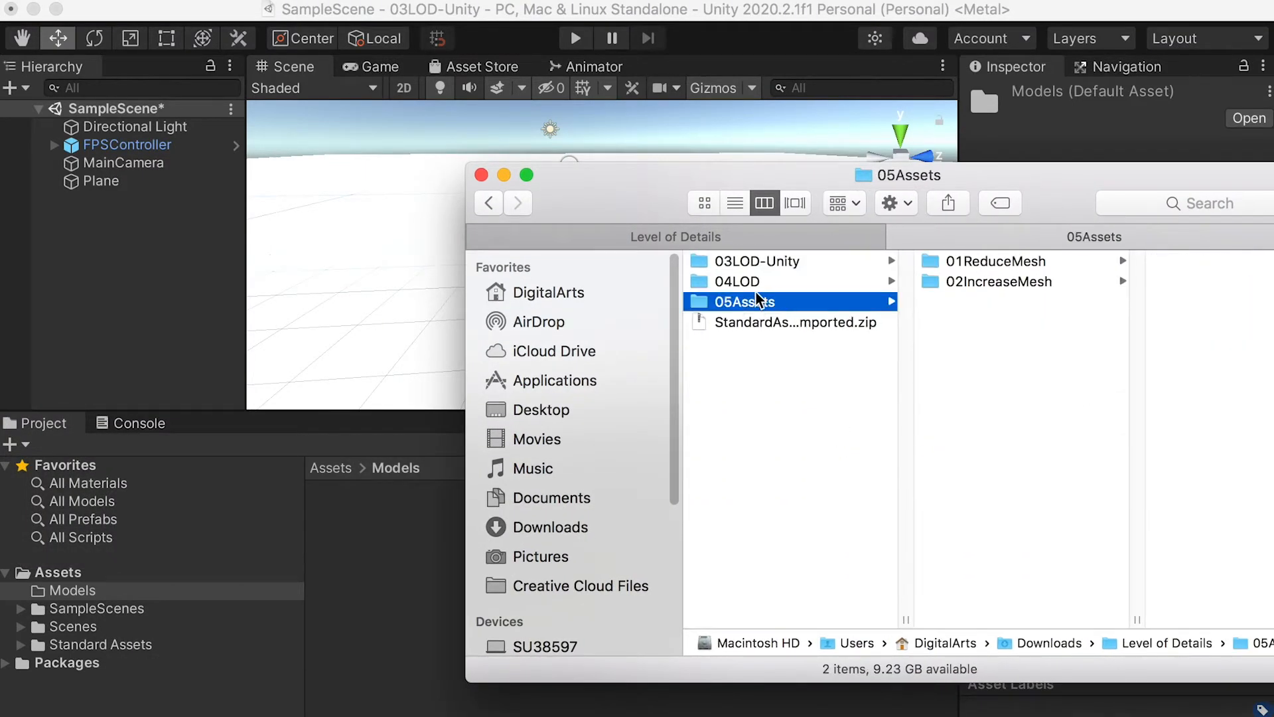
left_click(763, 283)
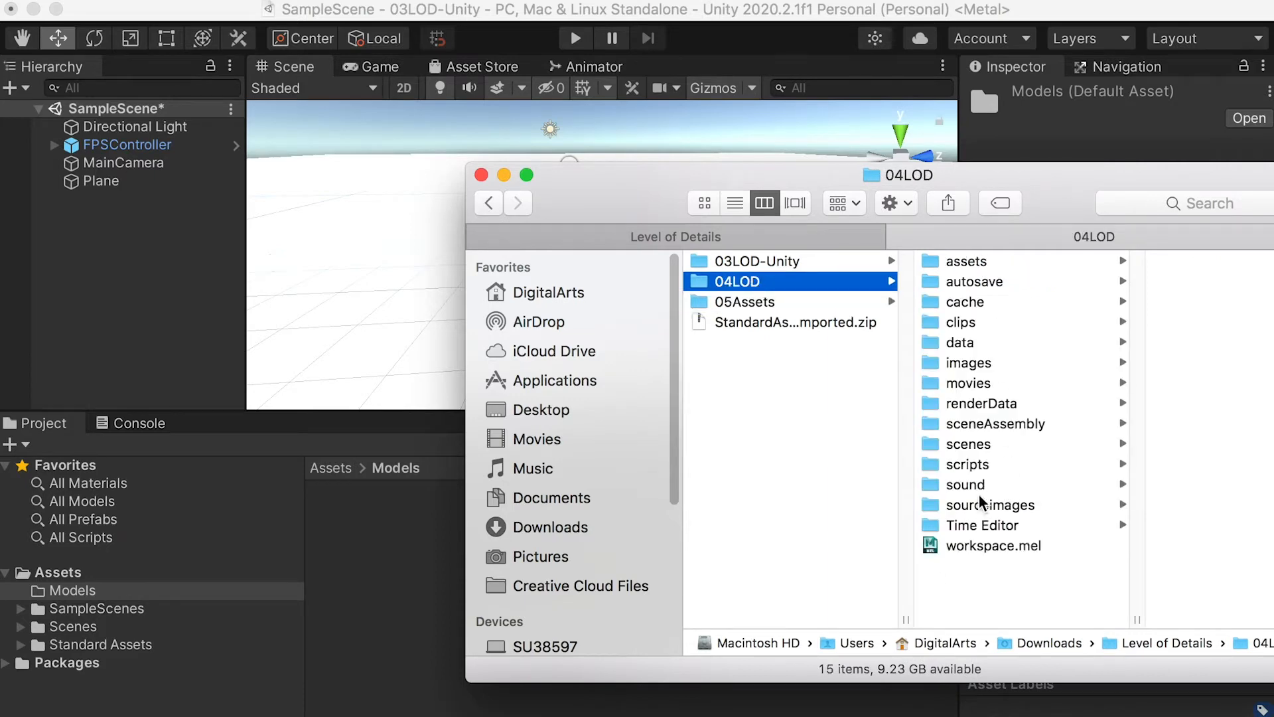
left_click(972, 443)
Import LOD-Step01.fbx from the 04LOD scenes folder into the Models folder of the Unity project and select it.
left_click_drag(1168, 186, 1083, 206)
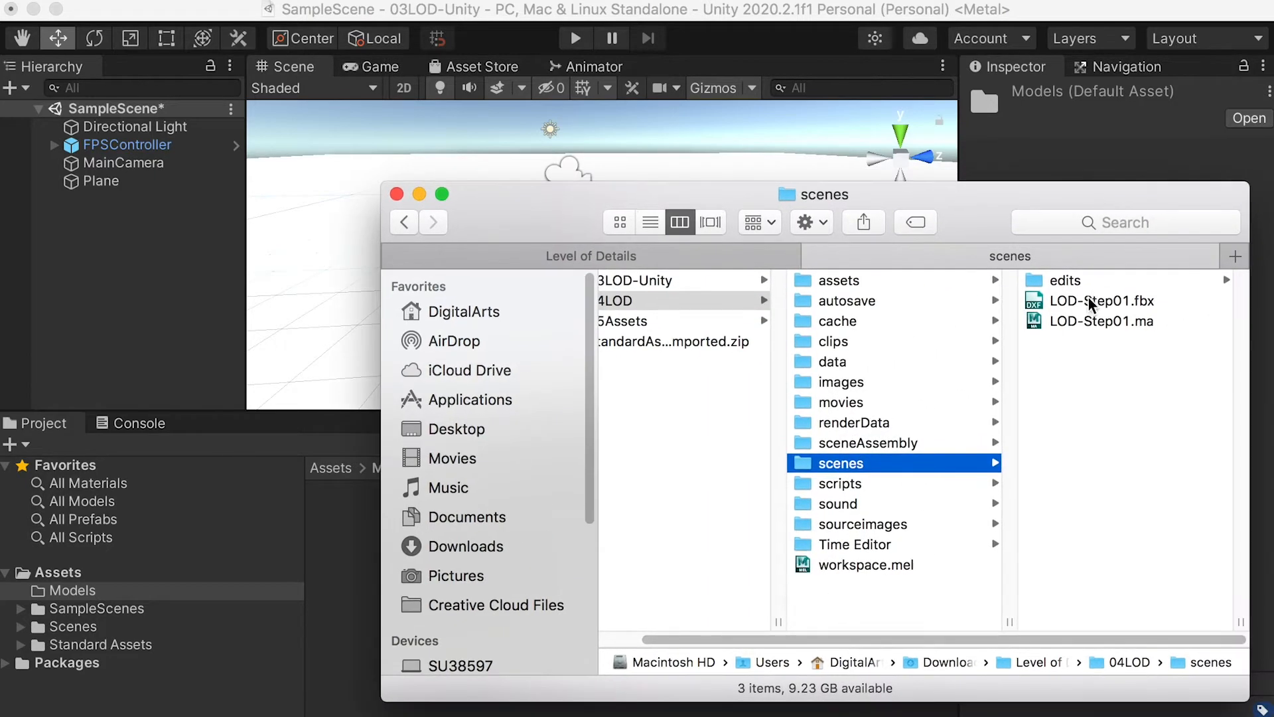
left_click_drag(1059, 306, 344, 530)
left_click(360, 536)
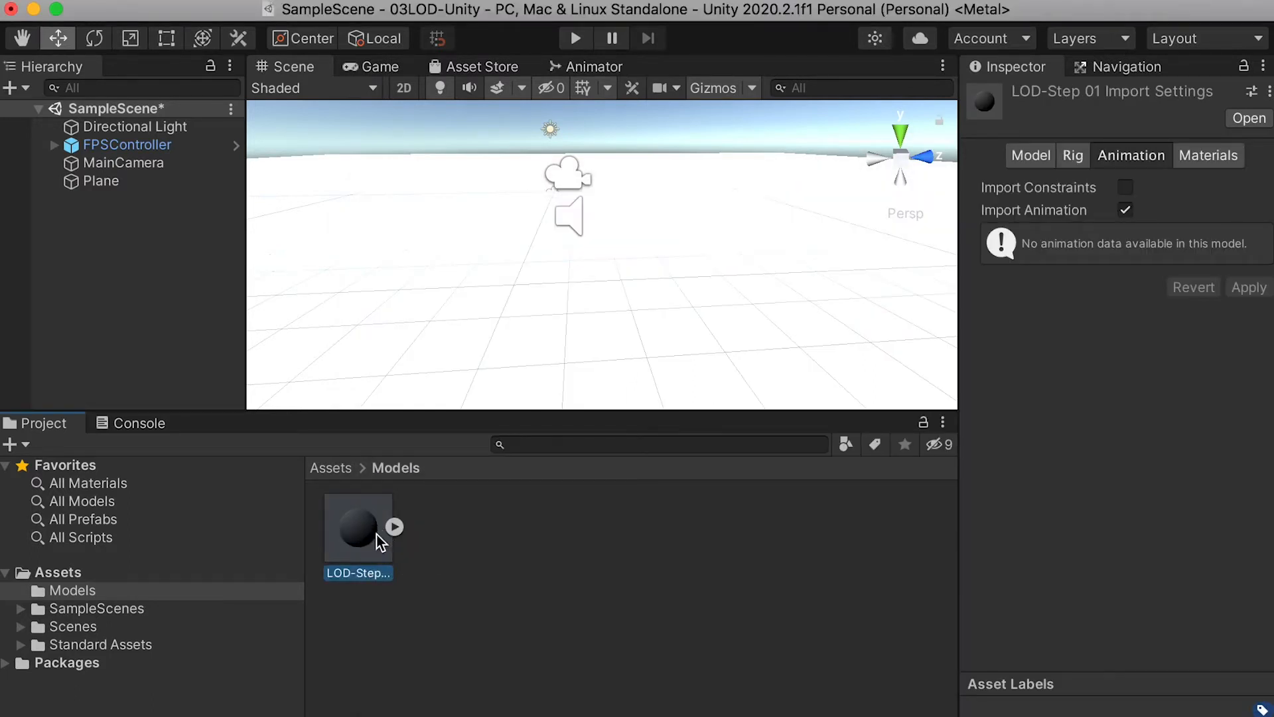
Place the LOD-Step01 model on the plane at about X 6.04, Y 0.63, Z 14.16, scaled uniformly to about 5.27.
left_click_drag(355, 540, 1191, 344)
key("r")
key("w")
left_click_drag(746, 216, 962, 214)
left_click_drag(899, 261, 614, 256, "alt")
left_click_drag(814, 222, 860, 217)
mouse_move(809, 126)
left_mouse_down()
mouse_move(814, 98)
mouse_move(814, 118)
left_mouse_up()
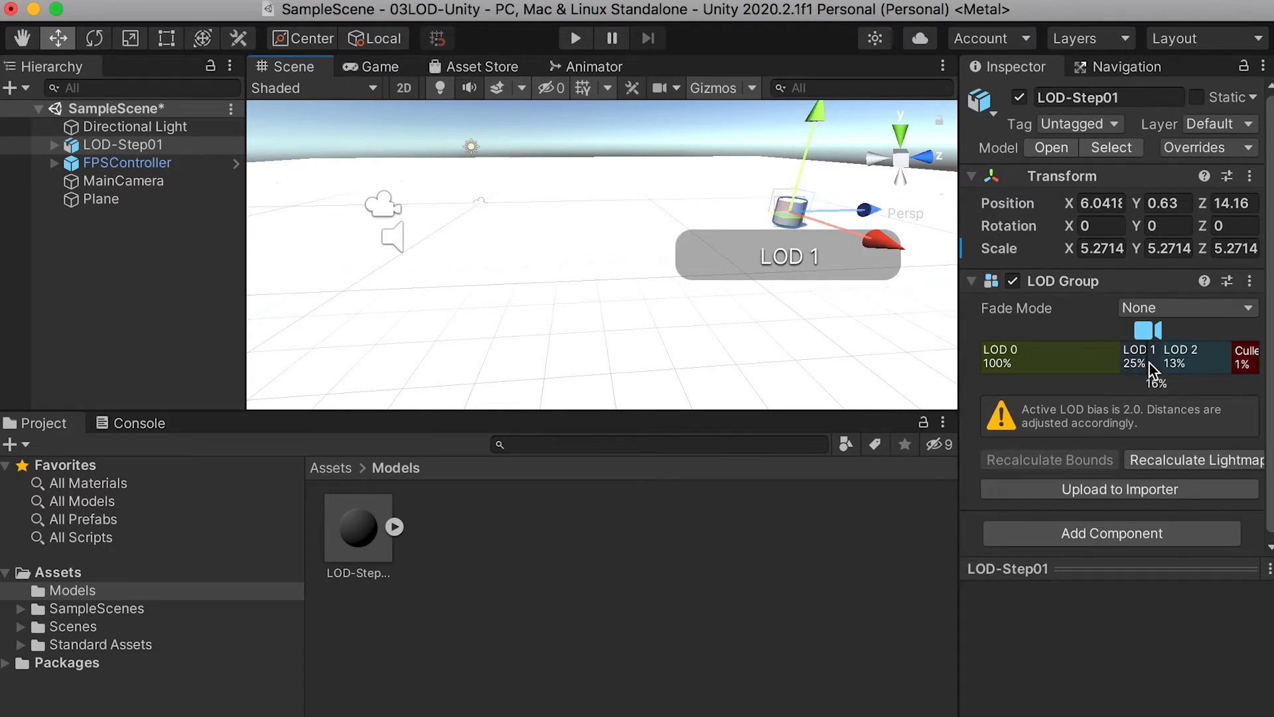
Examine how the LOD-Step01 model changes its level of detail at near and far viewing distances, and deselect it.
left_click_drag(810, 252, 611, 275, "alt")
scroll(632, 256, "up", 6)
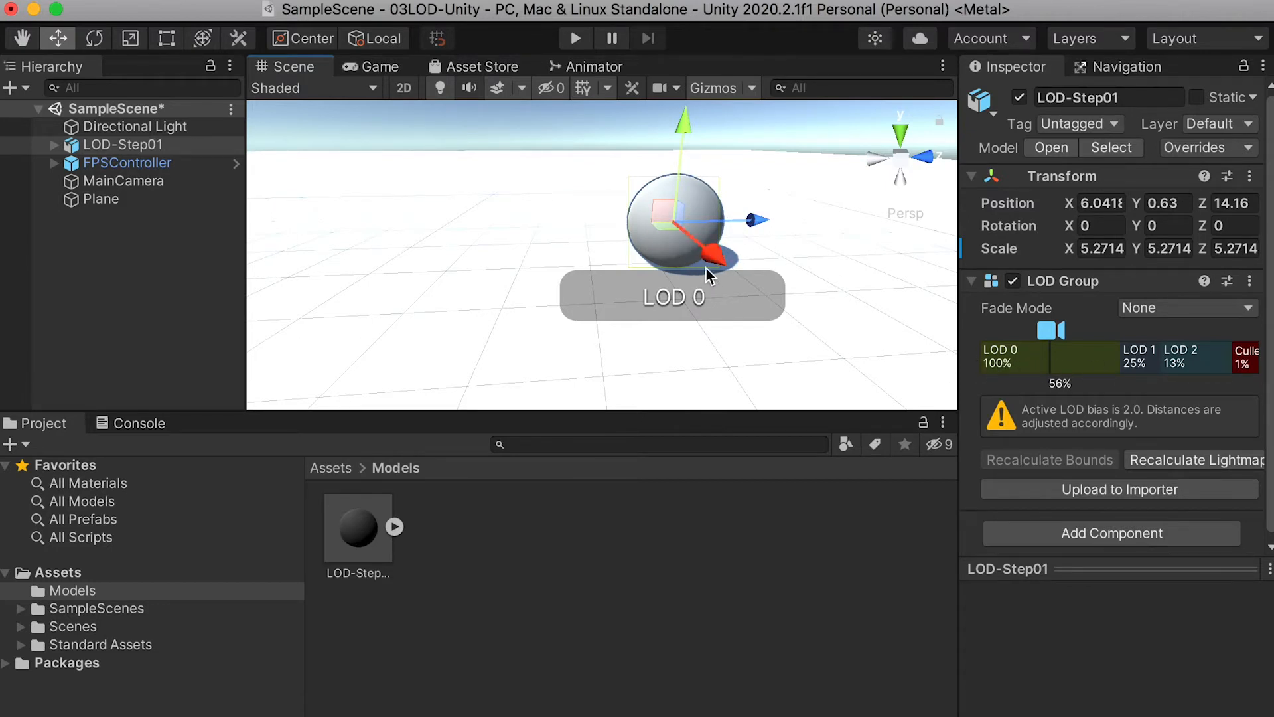
scroll(706, 268, "down", 8)
scroll(660, 297, "down", 4)
left_click_drag(618, 323, 587, 299, "alt")
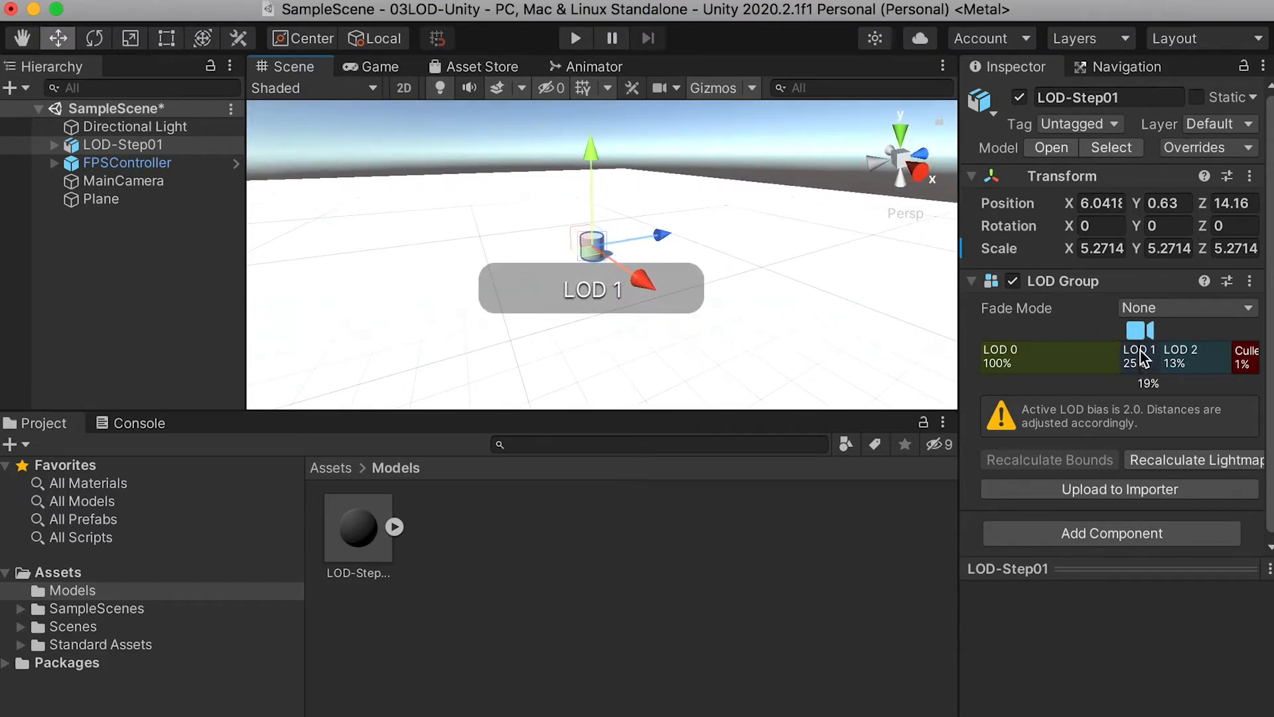
scroll(642, 293, "down", 3)
scroll(597, 284, "down", 2)
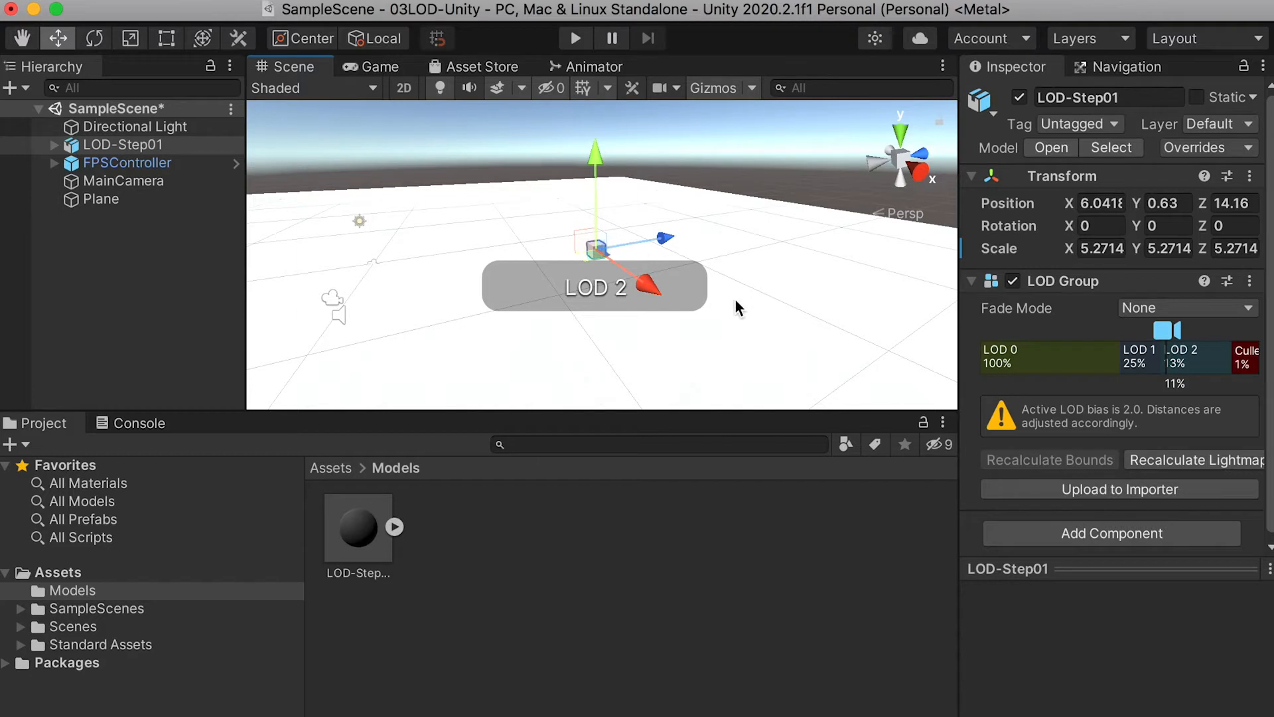
scroll(807, 285, "down", 3)
scroll(598, 295, "down", 2)
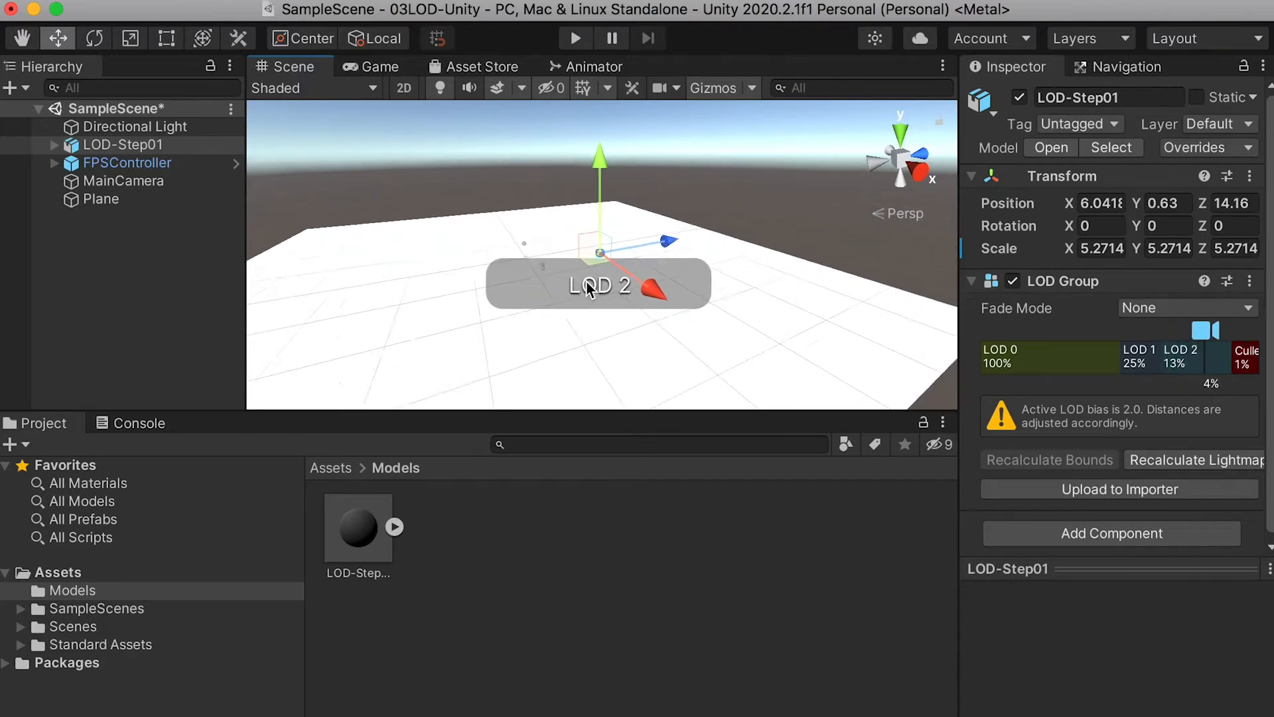
scroll(607, 295, "down", 5)
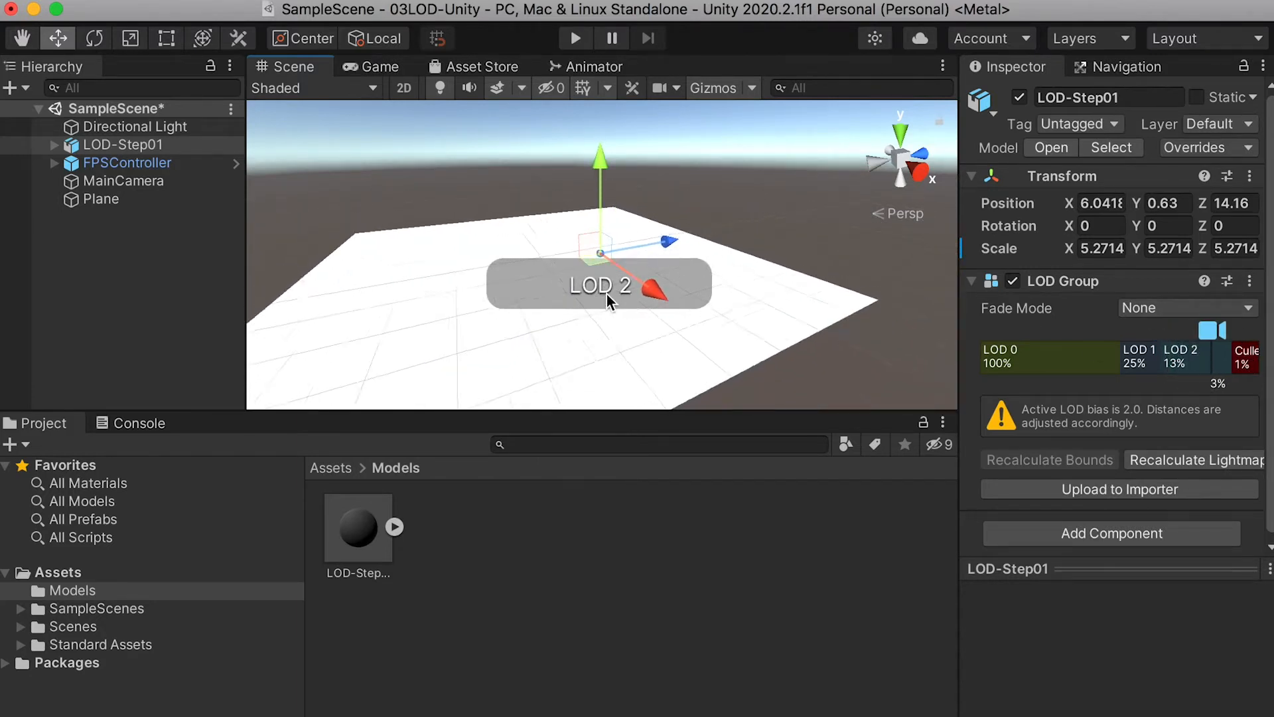
scroll(597, 278, "down", 2)
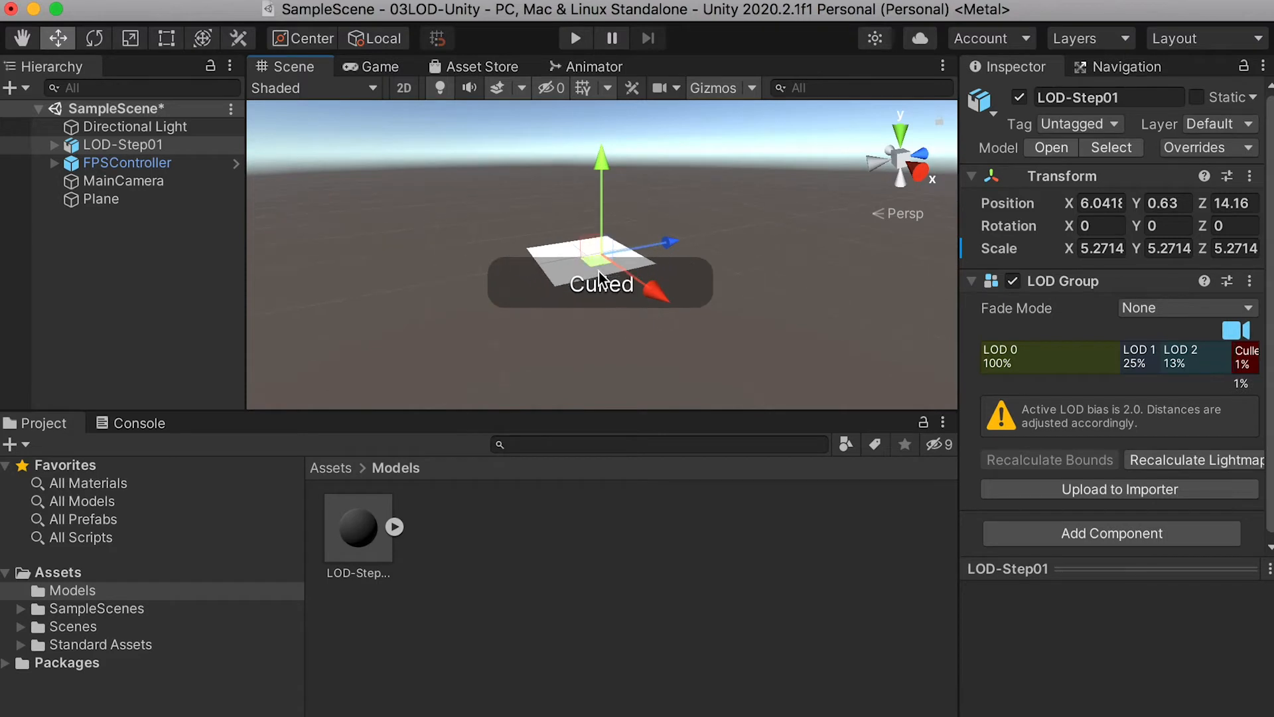
left_click(815, 278)
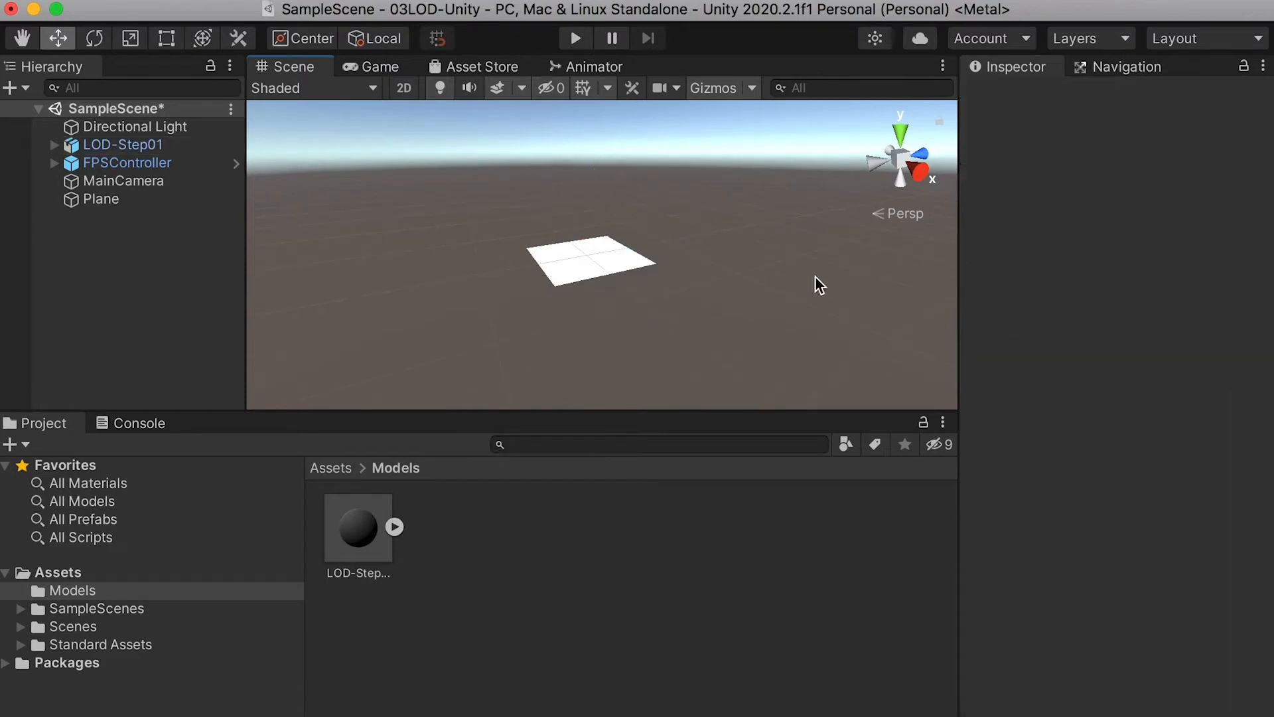
Return close to the model, test the scene in play mode and stop playback.
scroll(600, 233, "up", 6)
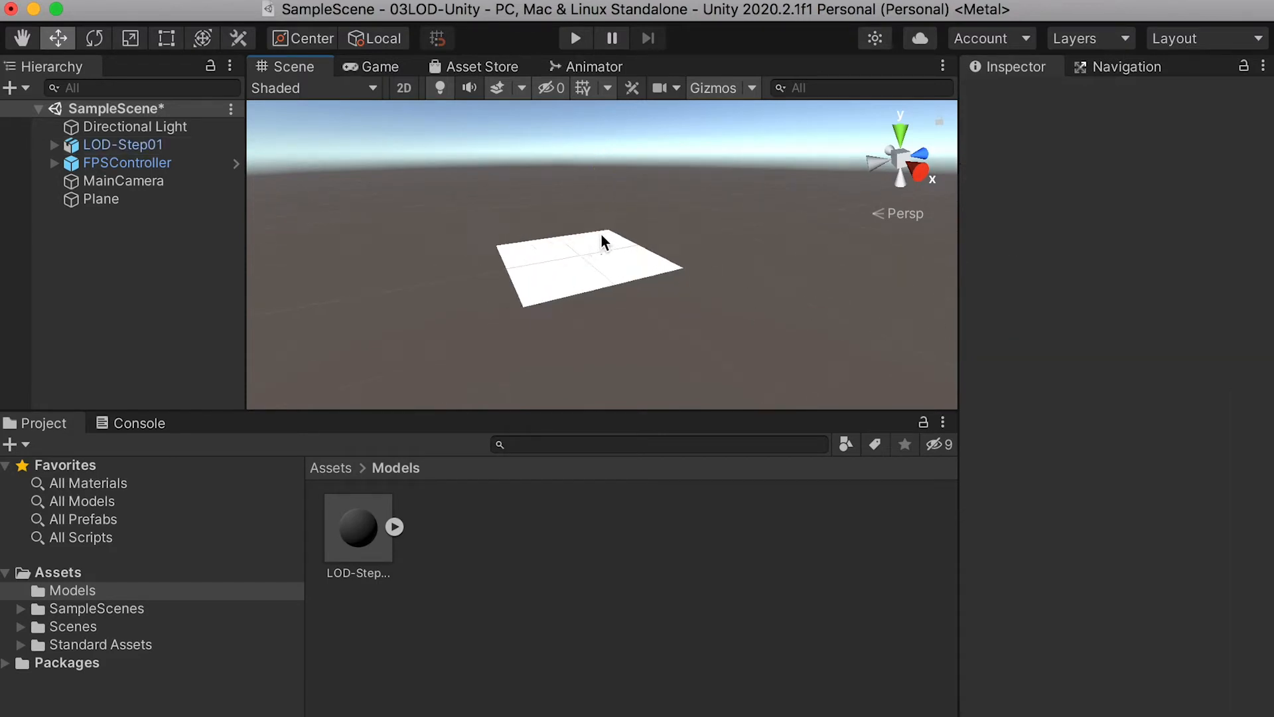
scroll(599, 233, "up", 5)
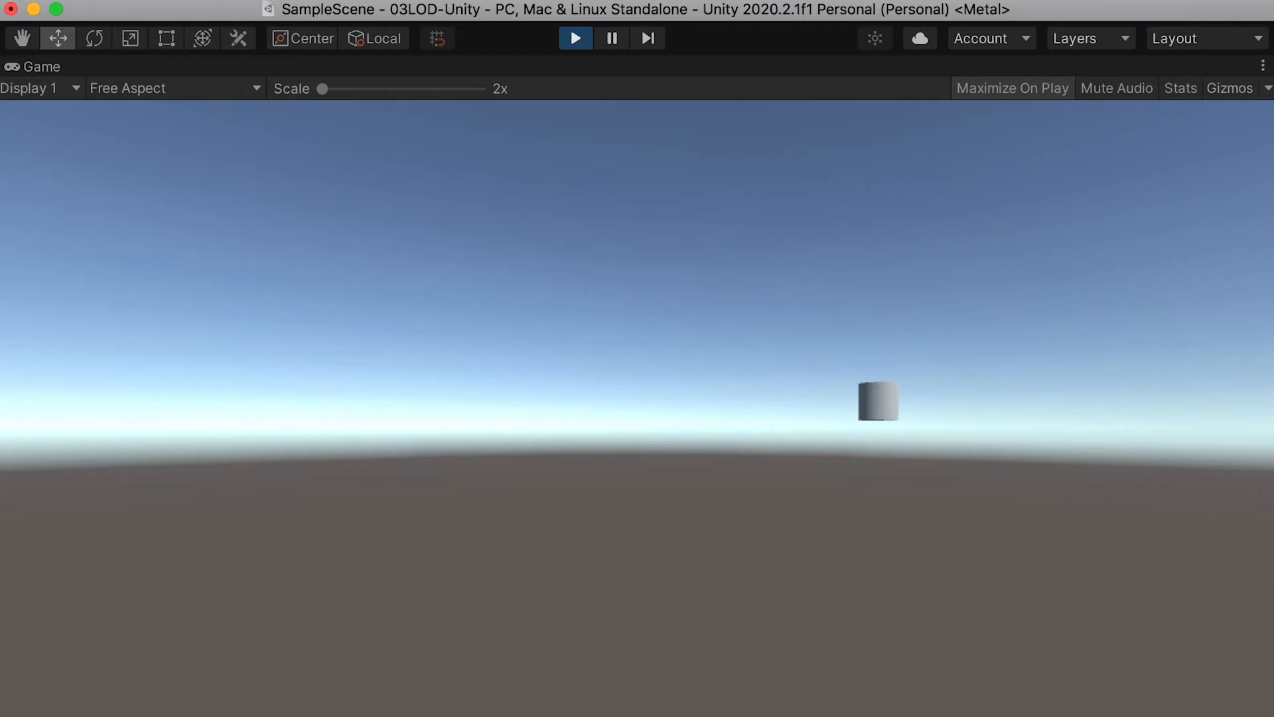
left_click(575, 41)
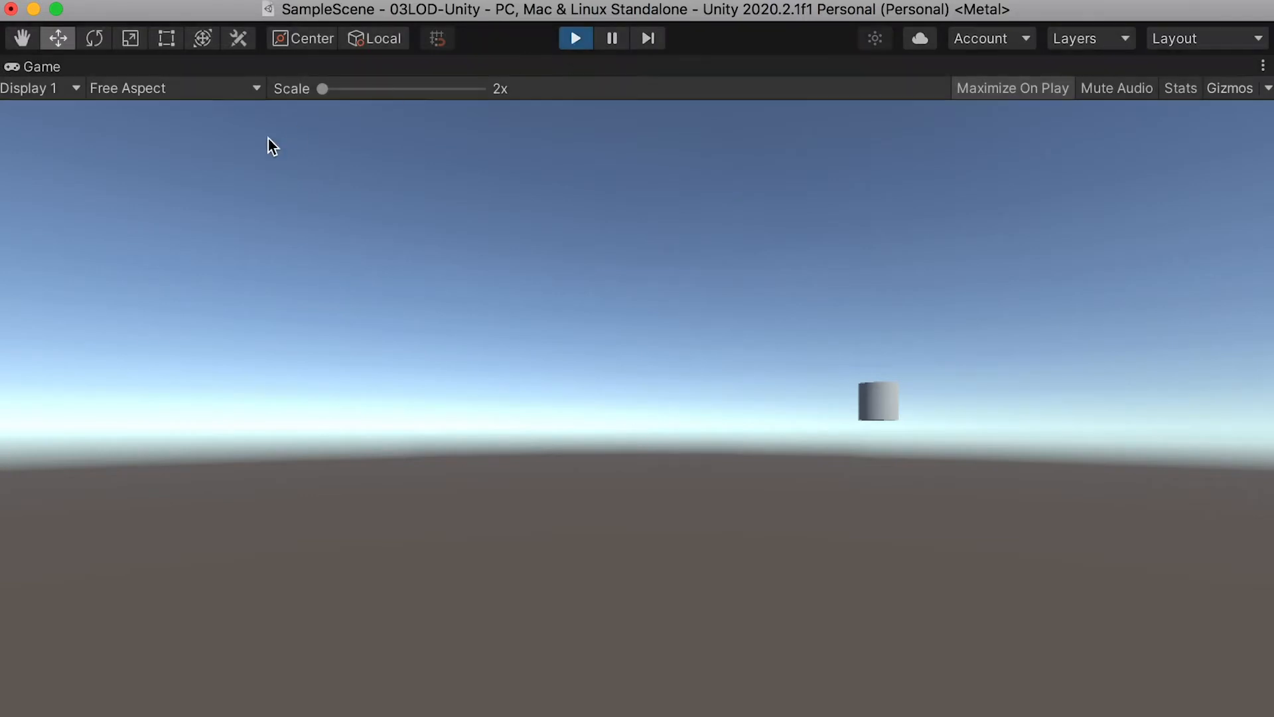
Deactivate the MainCamera object and check the child object of the FPSController.
left_click(117, 182)
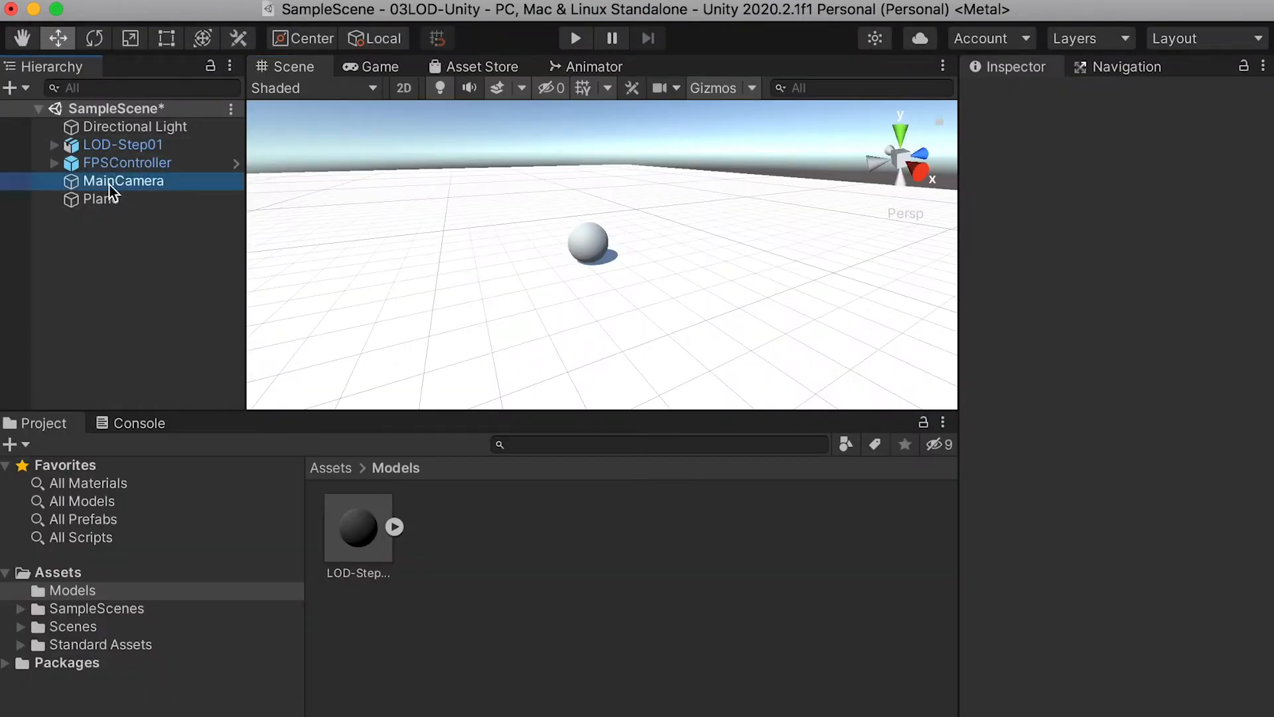
left_click(1019, 98)
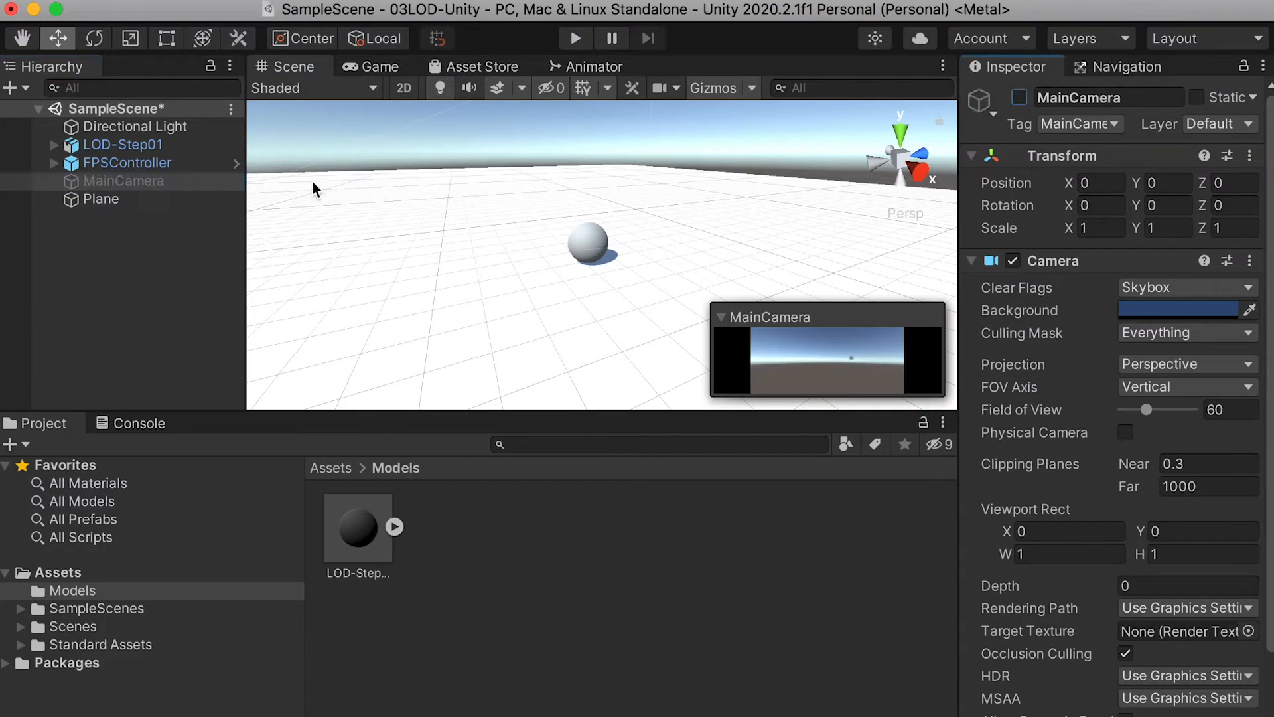
left_click(114, 164)
left_click(54, 163)
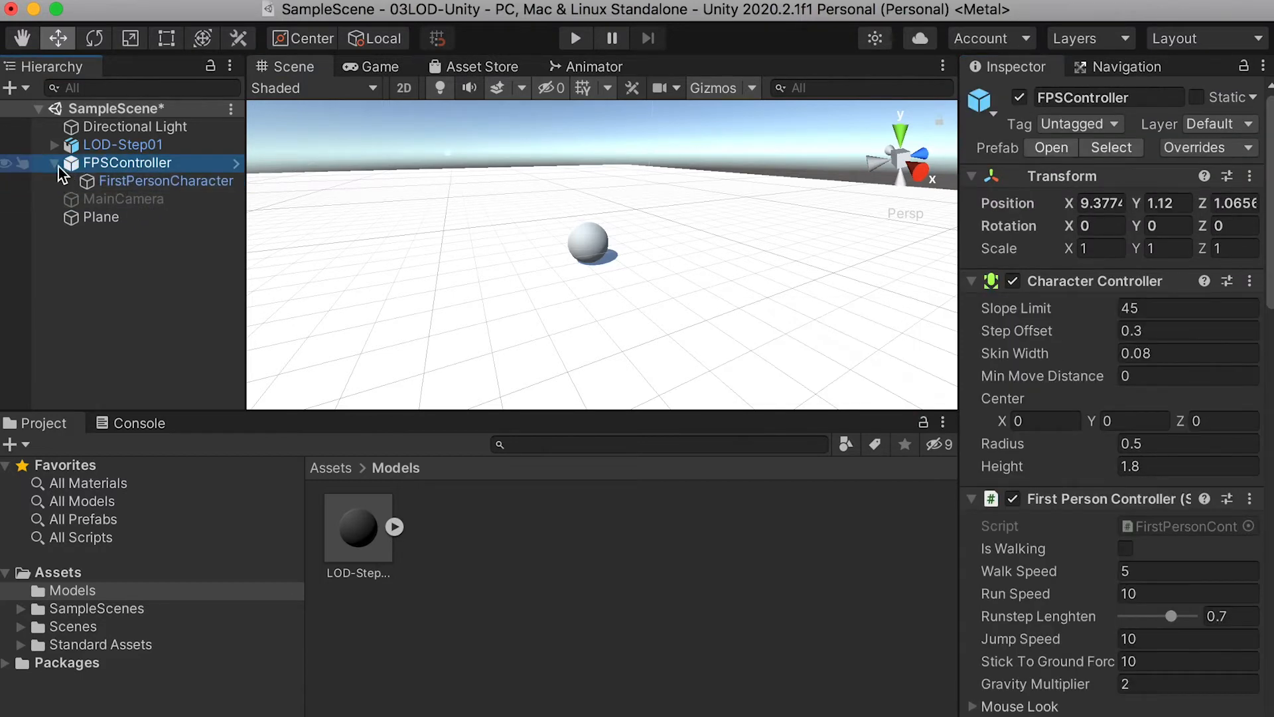
left_click(54, 163)
Play the scene, walk the first-person controller away from and toward the LOD model, and stop playback.
left_click(575, 38)
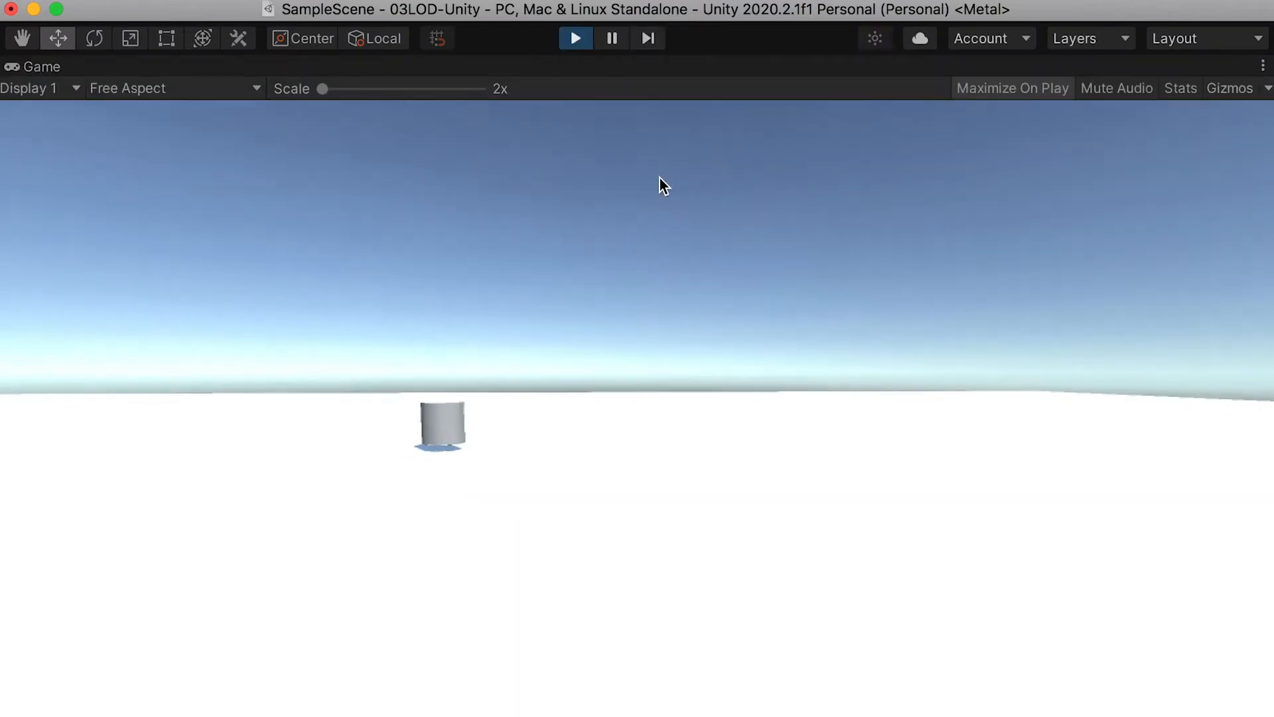
key("s")
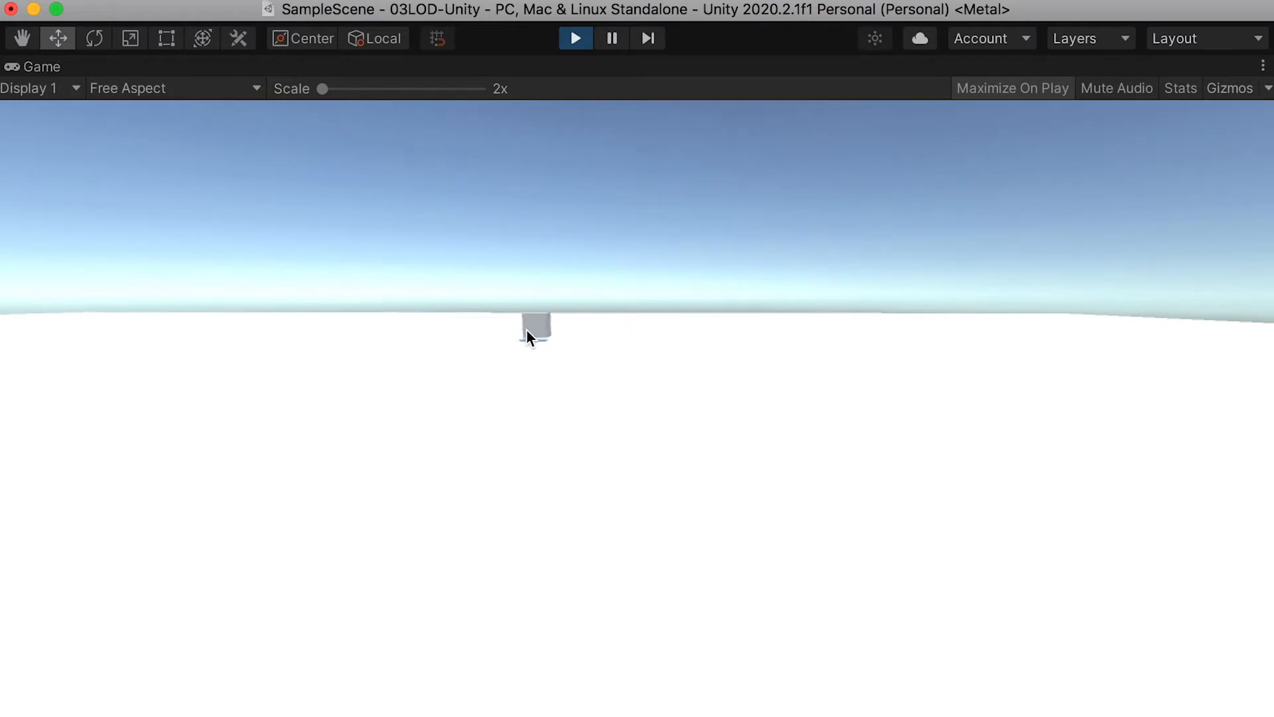
key("w")
key("w")
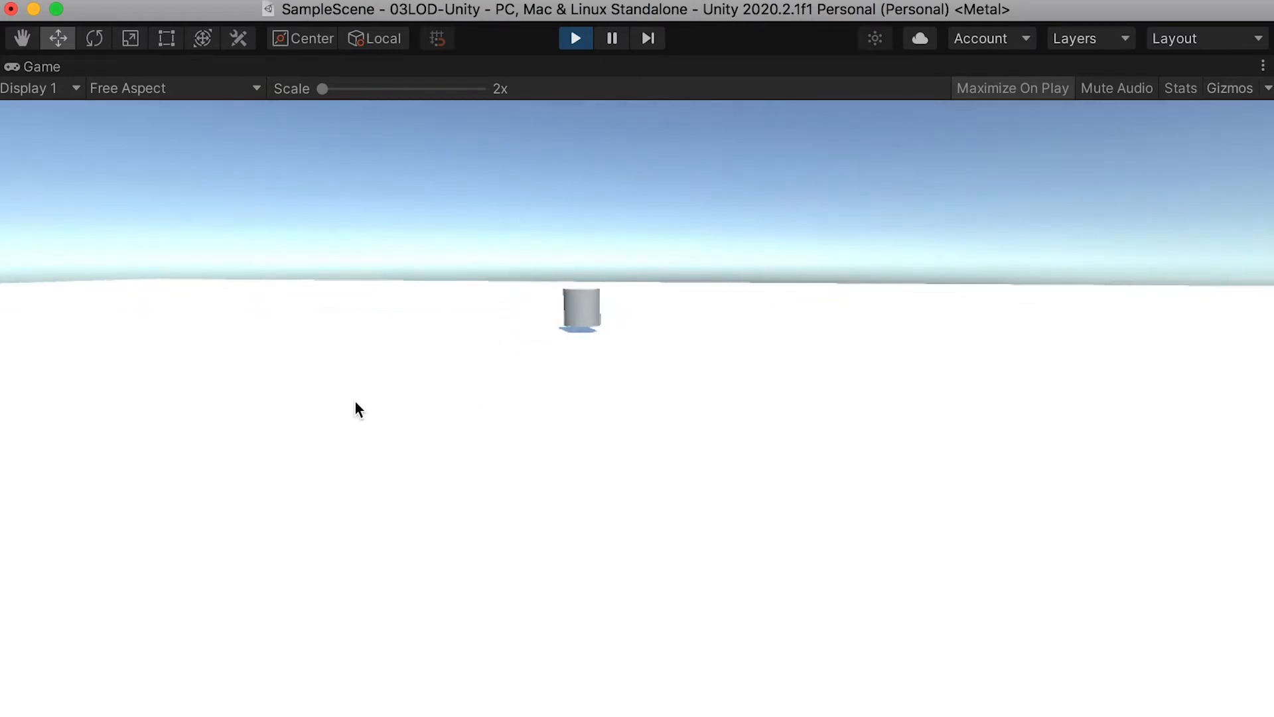
key("w")
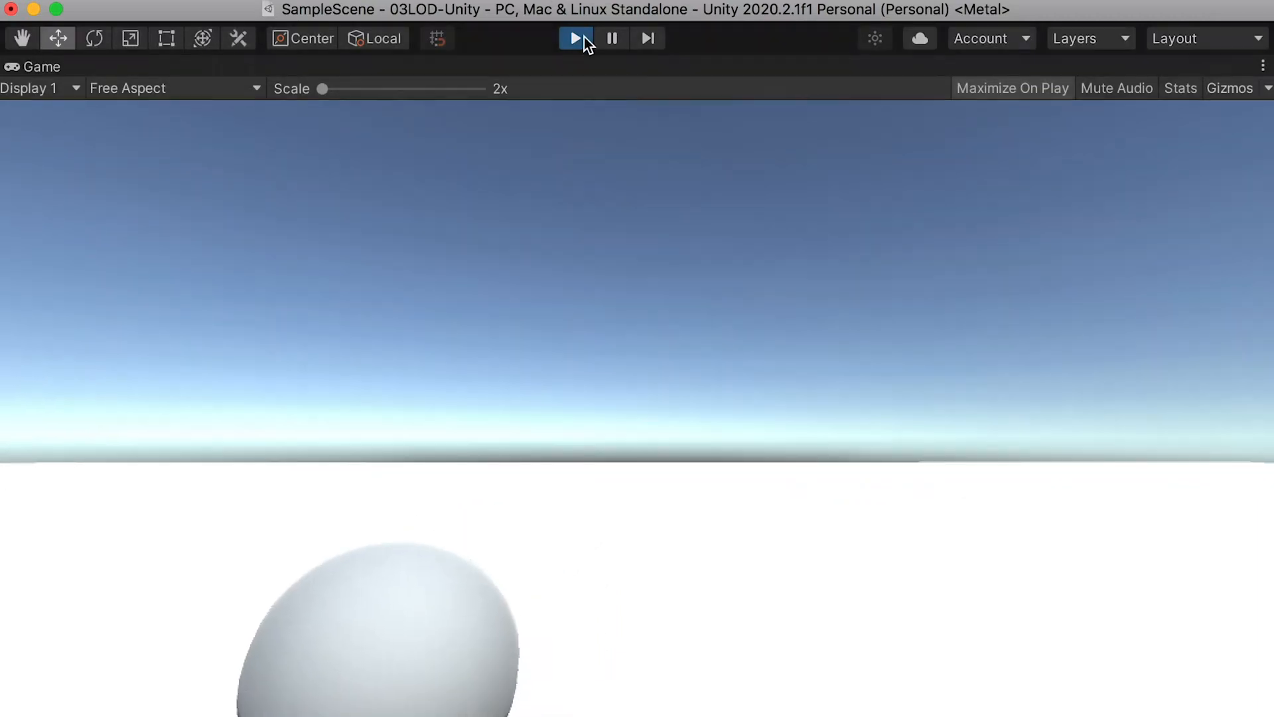
left_click(576, 38)
Switch to Maya and start a new empty scene.
key("super+Tab")
key("super+Tab")
key("super+Tab")
key("super+Tab")
key("super+Tab")
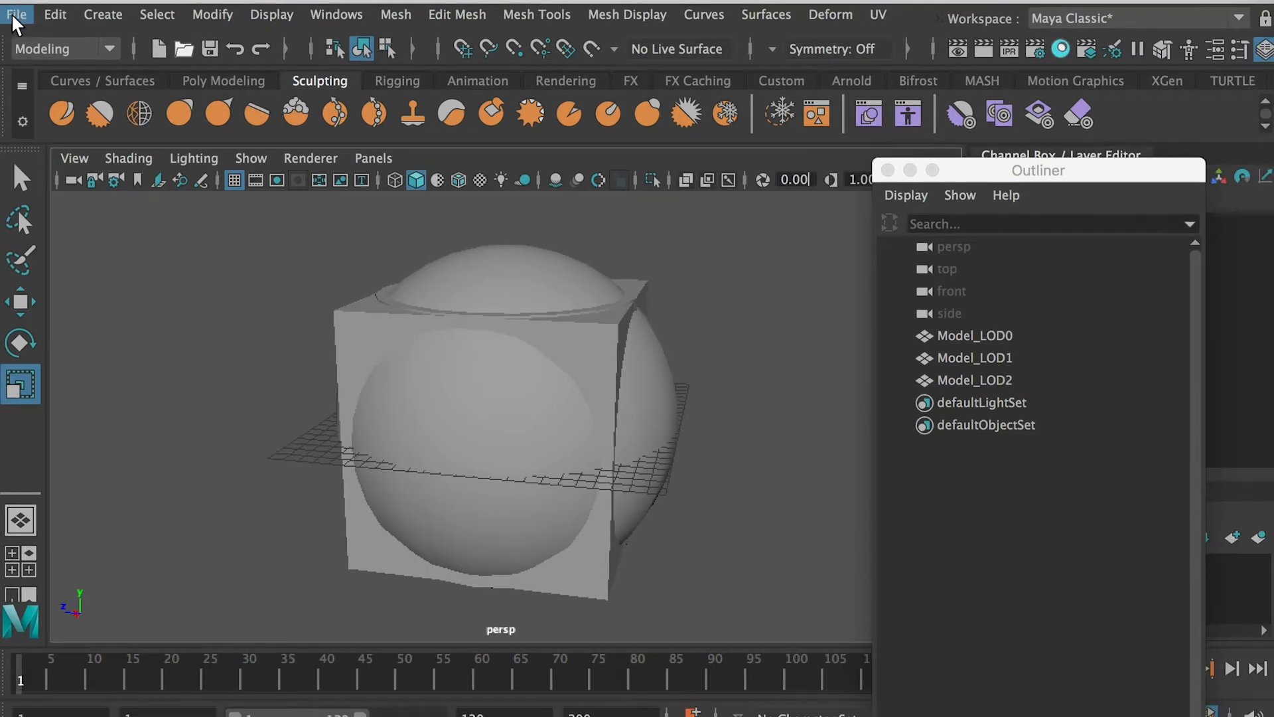
left_click(16, 32)
left_click(69, 54)
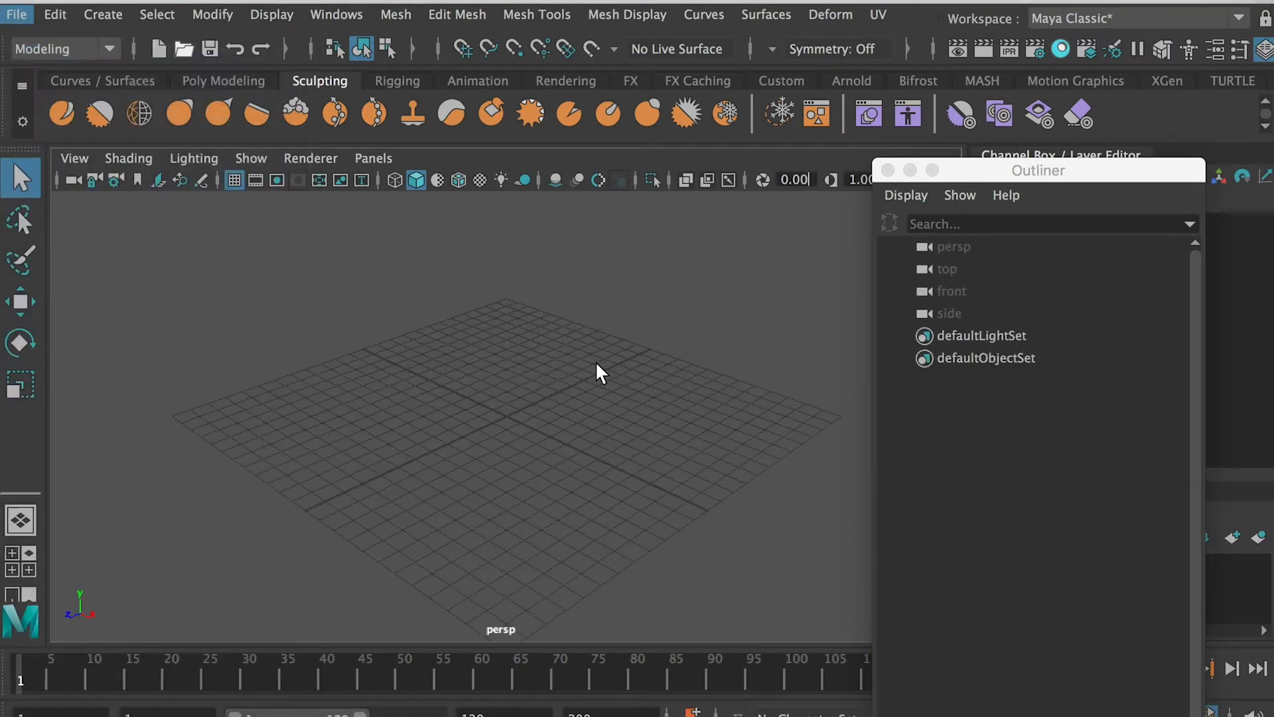
Save the new scene as LOD-Step02.ma in the 04LOD scenes folder.
left_click(14, 16)
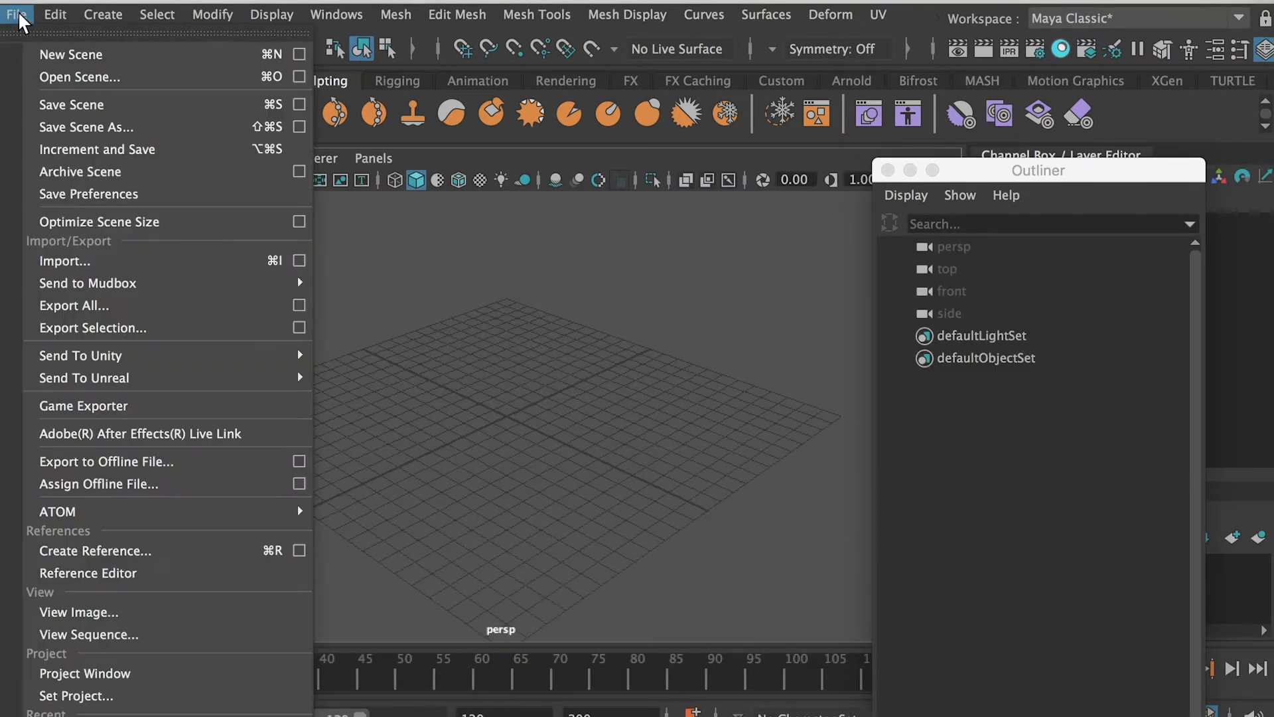
left_click(78, 126)
left_click(301, 160)
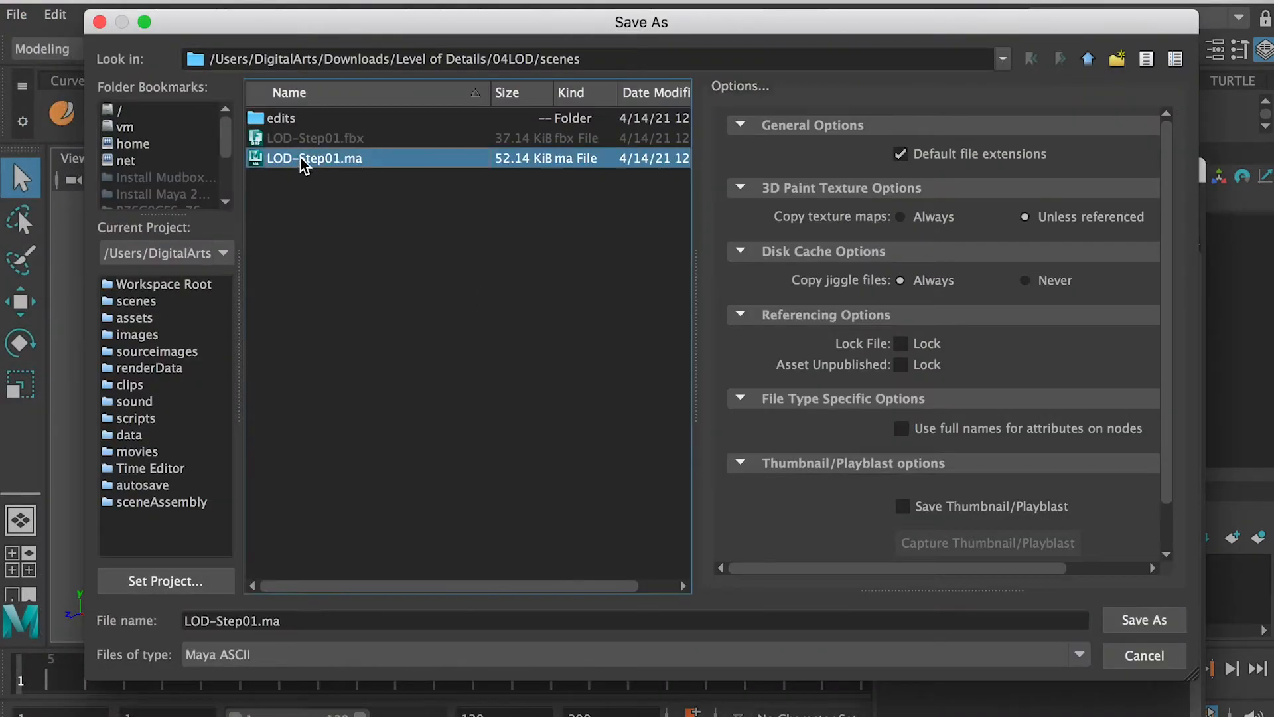
left_click(258, 620)
key("BackSpace")
type("2")
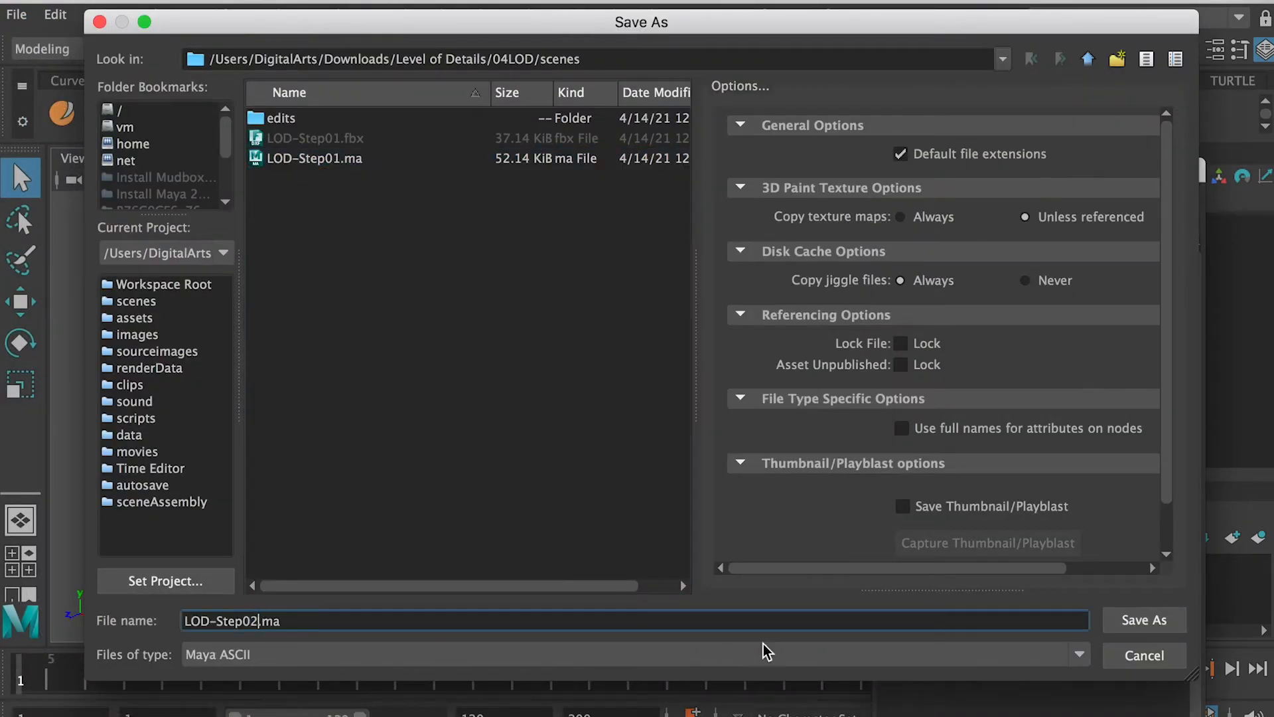
left_click(1143, 619)
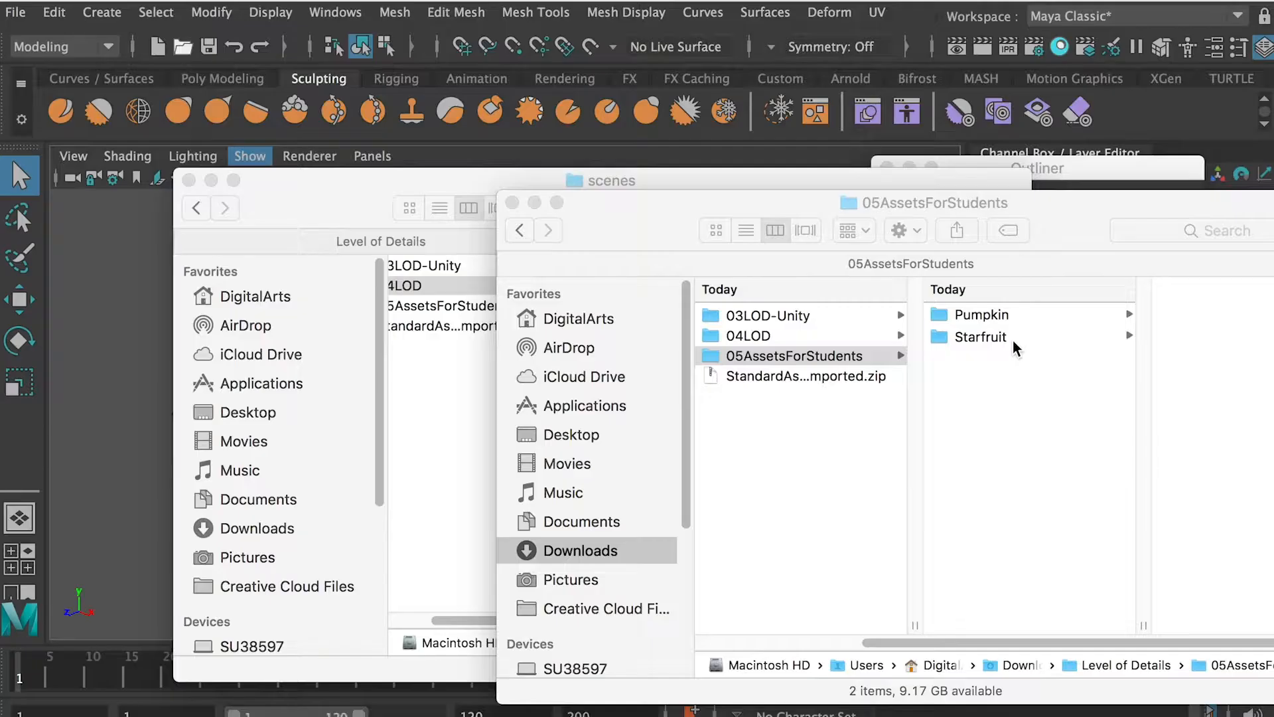
In Finder, copy Starfruit_diffuse.JPG and Starfruit.fbx from the Starfruit folder in 05AssetsForStudents.
left_click(1005, 351)
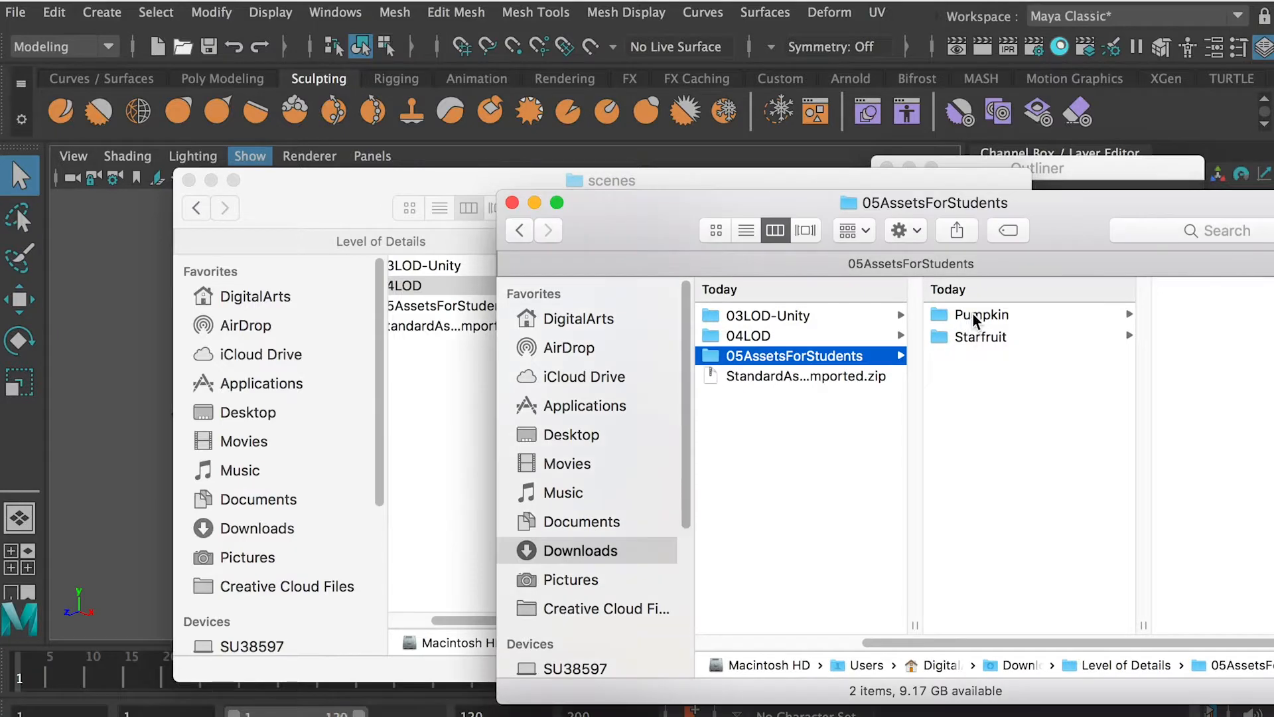
left_click(975, 318)
left_click_drag(808, 207, 767, 219)
left_click(949, 347)
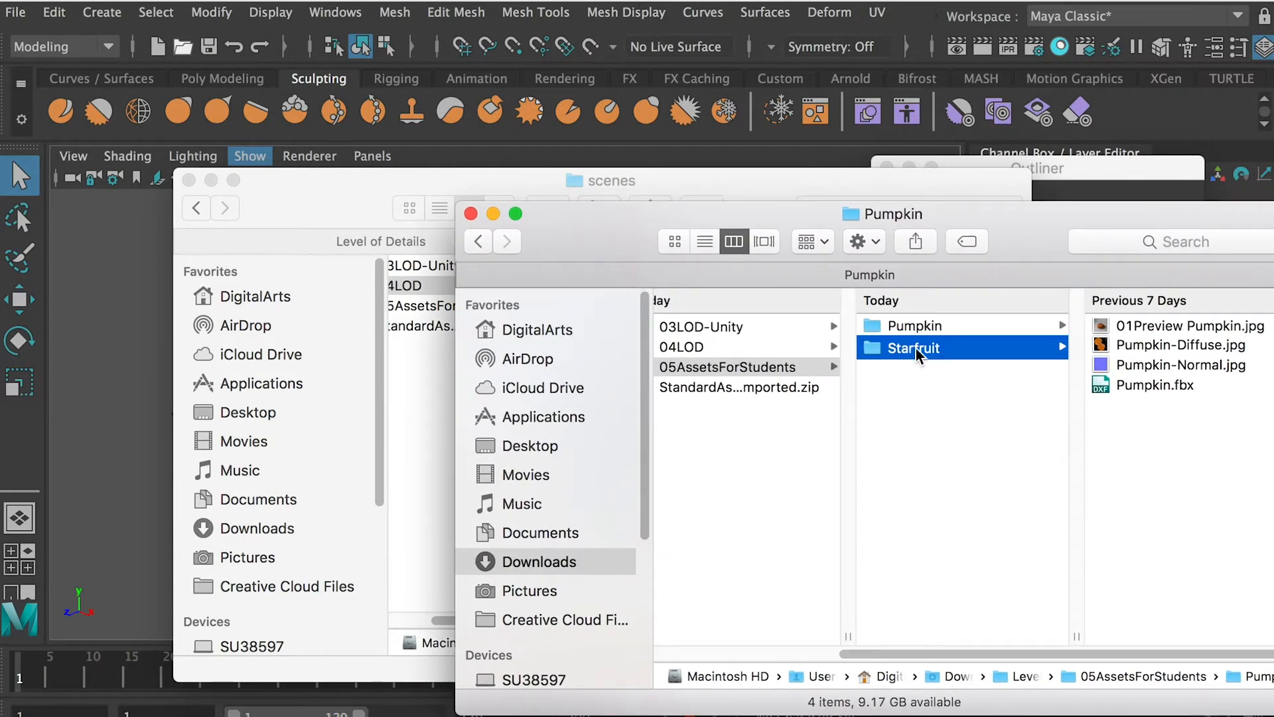
left_click_drag(1150, 401, 1130, 353)
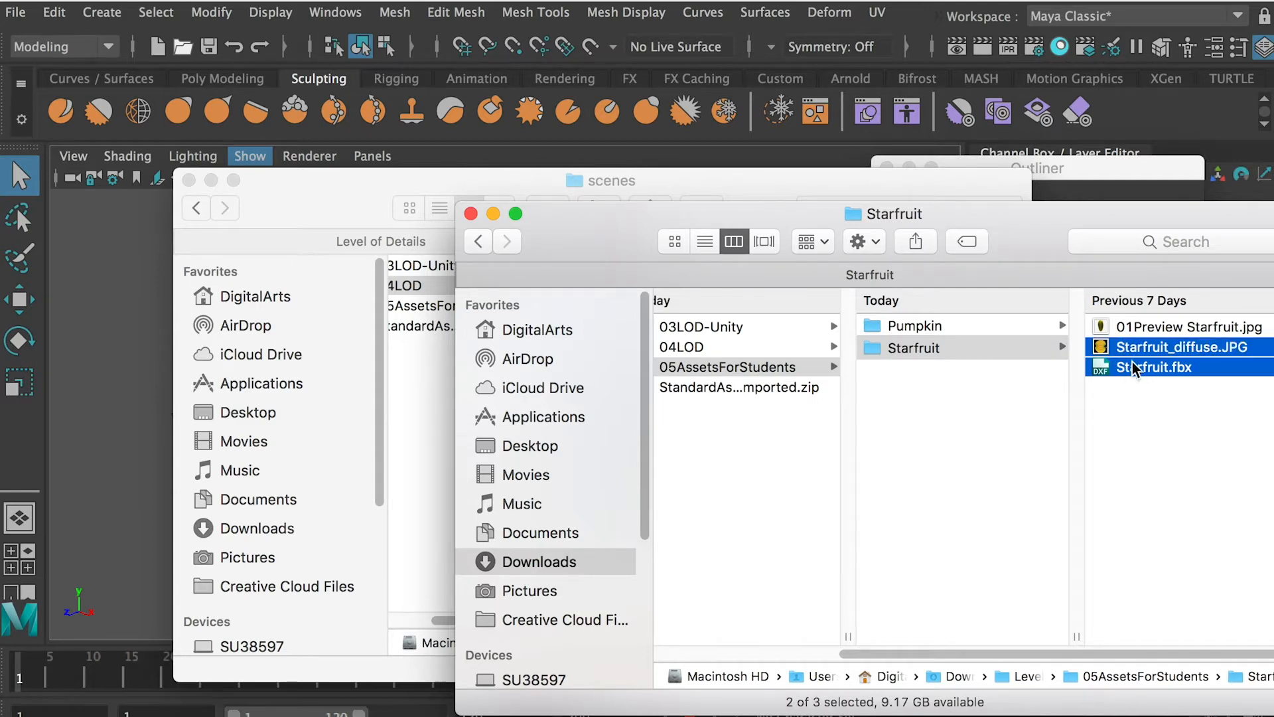
Paste the two copied Starfruit files into the sourceimages folder of the 04LOD project.
left_click_drag(311, 193, 264, 198)
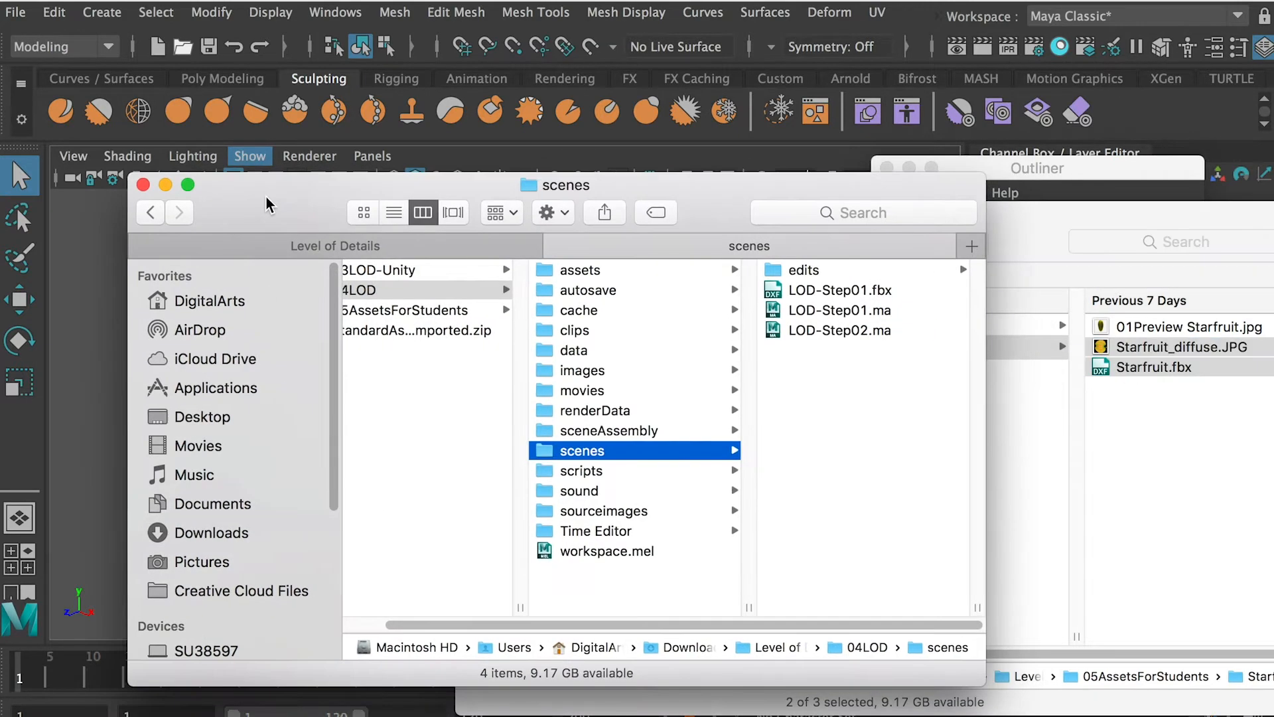
left_click(617, 510)
left_click(838, 376)
key("super+v")
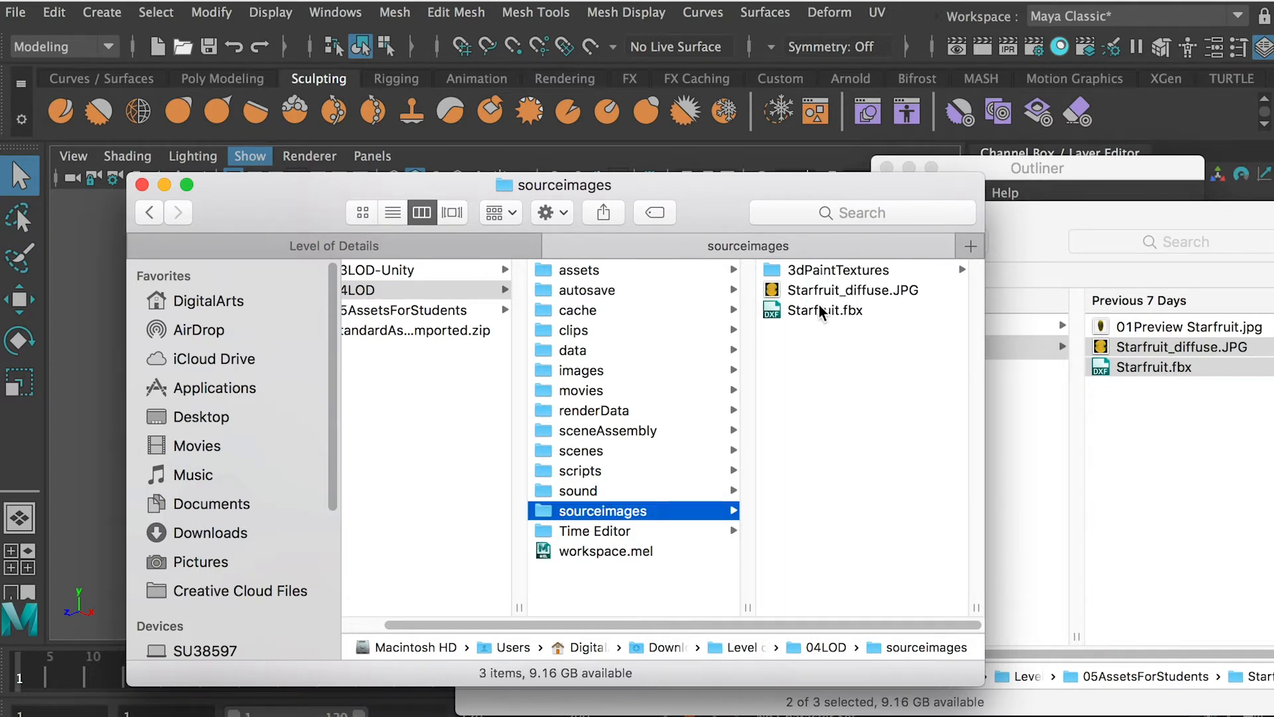
Import Starfruit.fbx from the sourceimages folder into the Maya scene and open the UV Editor for the mesh.
left_click_drag(511, 193, 531, 254)
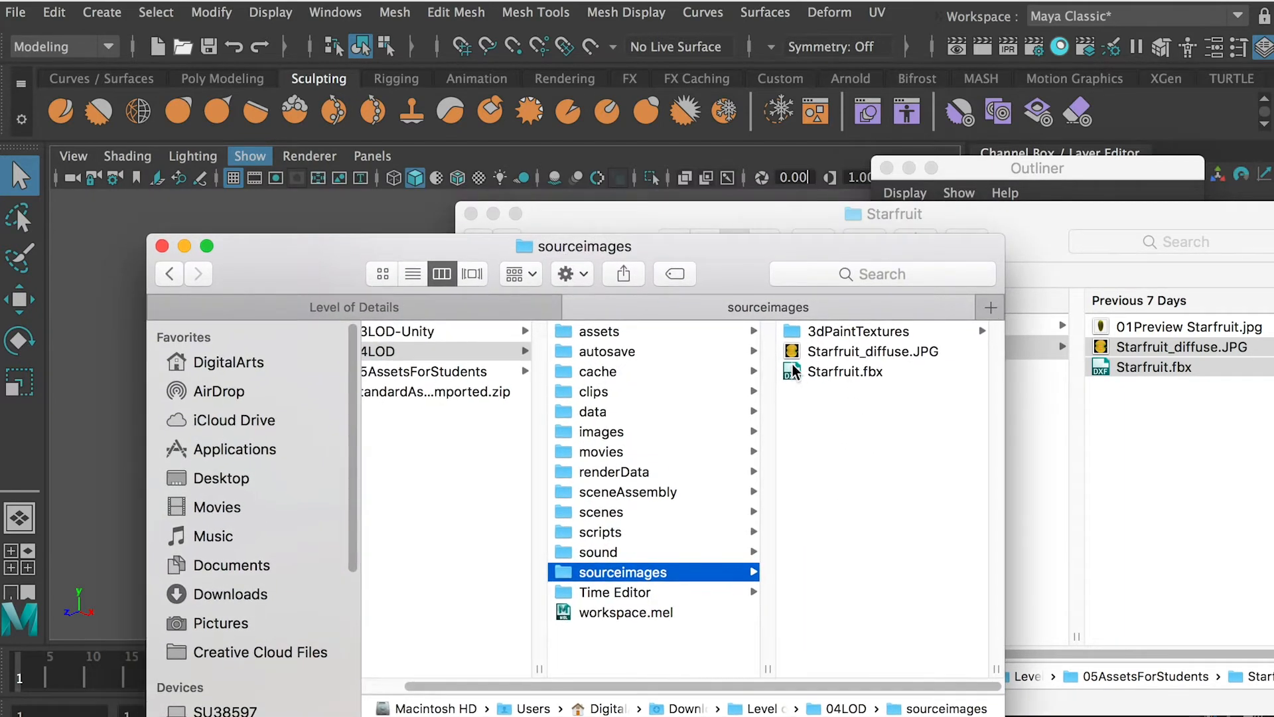
left_click(813, 375)
left_click_drag(653, 375, 174, 204)
left_click(544, 395)
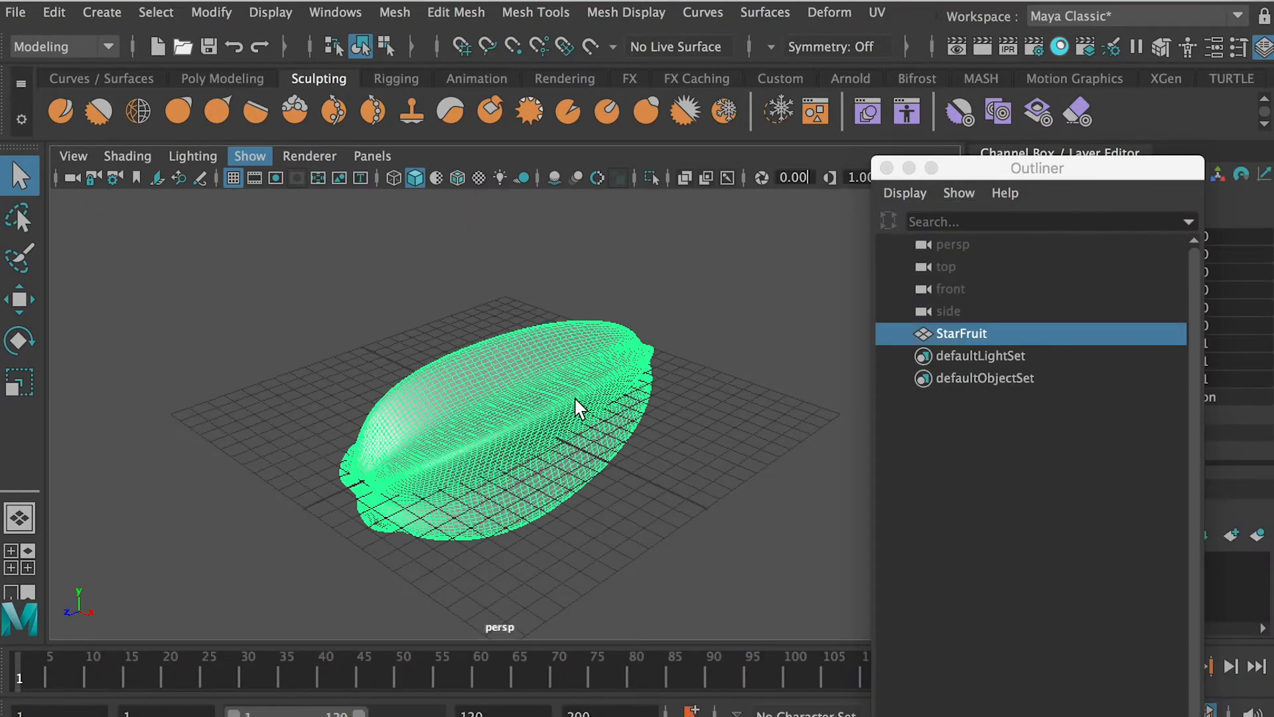
left_click_drag(629, 385, 479, 411, "alt")
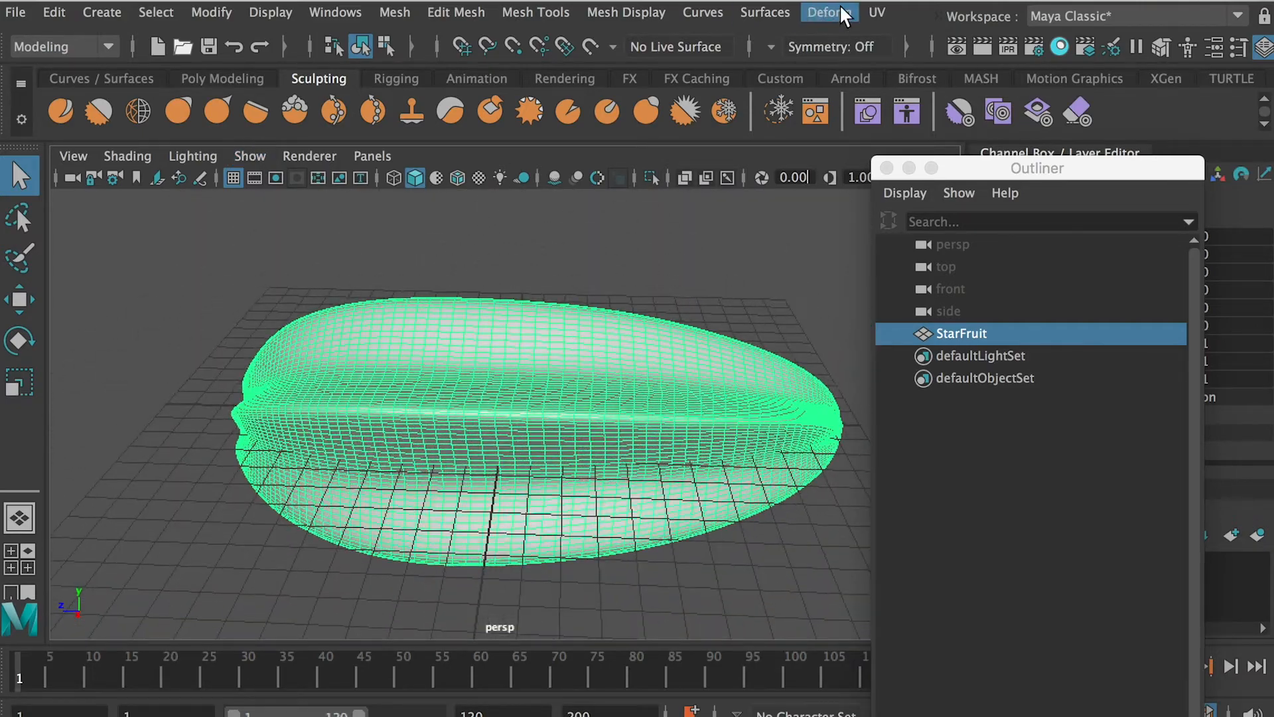
left_click(876, 12)
left_click(910, 50)
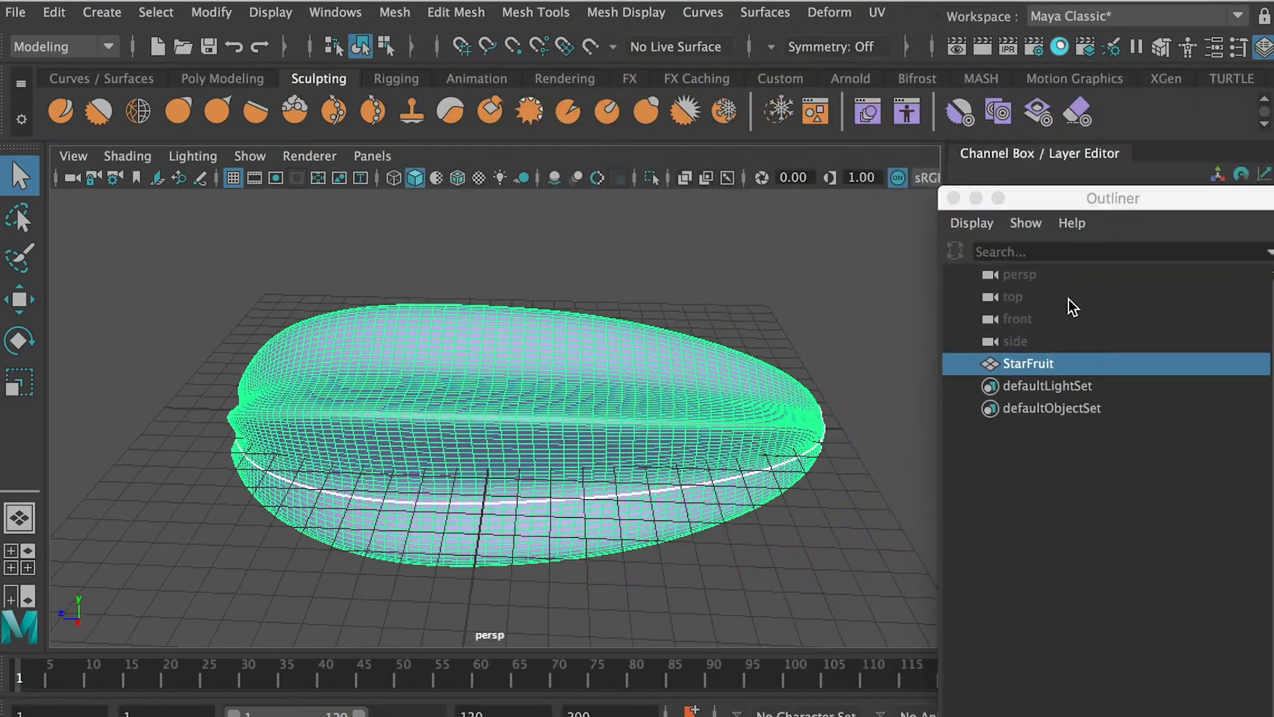
Rename the StarFruit mesh to StarFruit_LOD0 and duplicate it twice for the lower detail levels.
left_click_drag(1050, 363, 1047, 368)
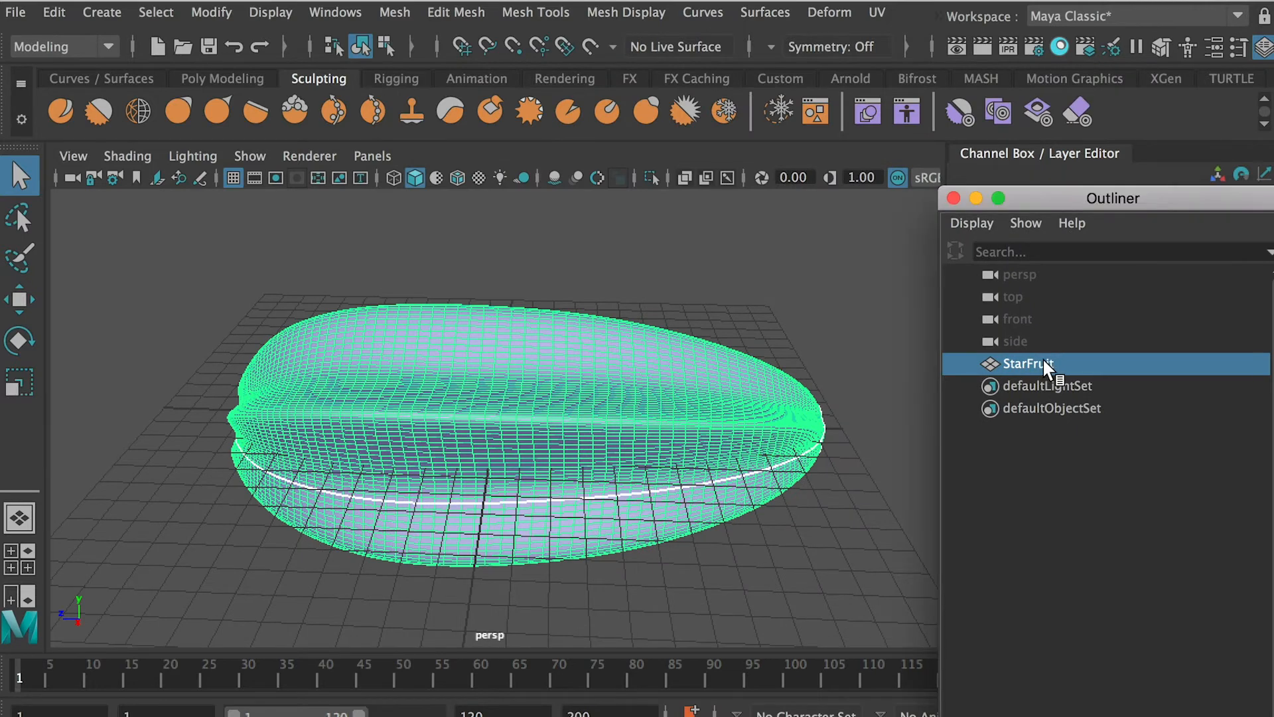
double_click(1045, 364)
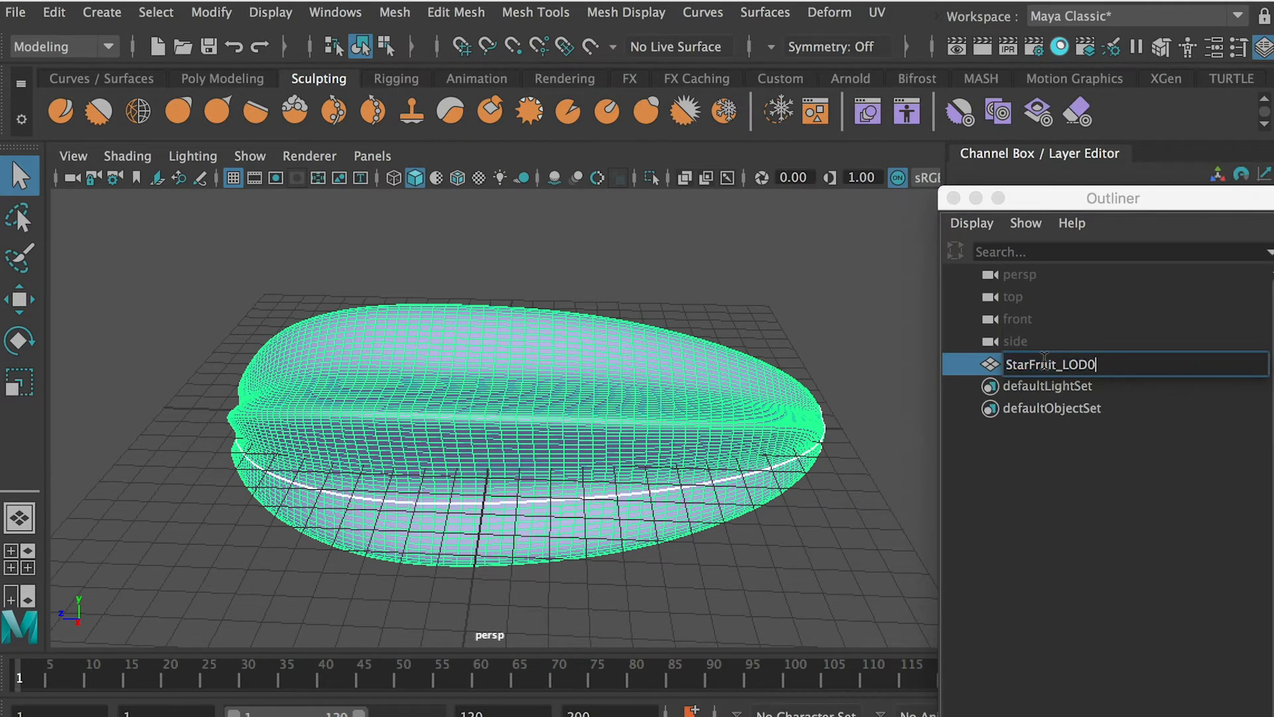
left_click(998, 368)
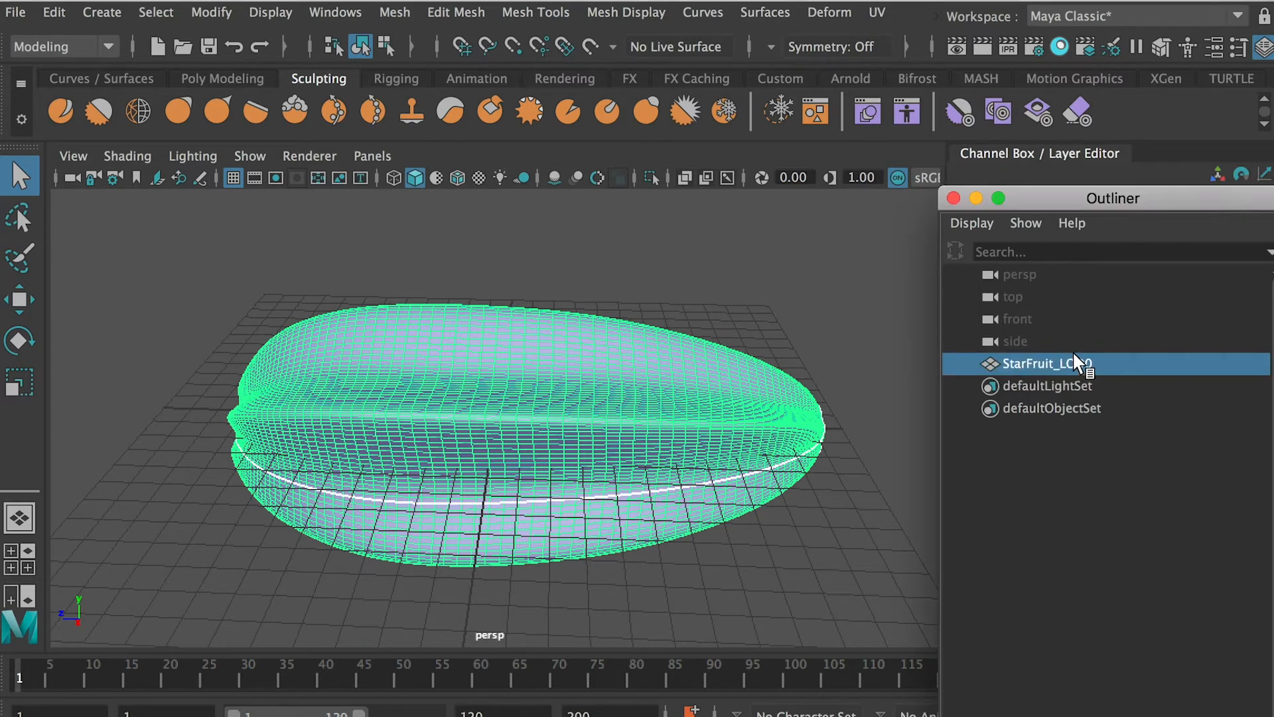
key("ctrl+d")
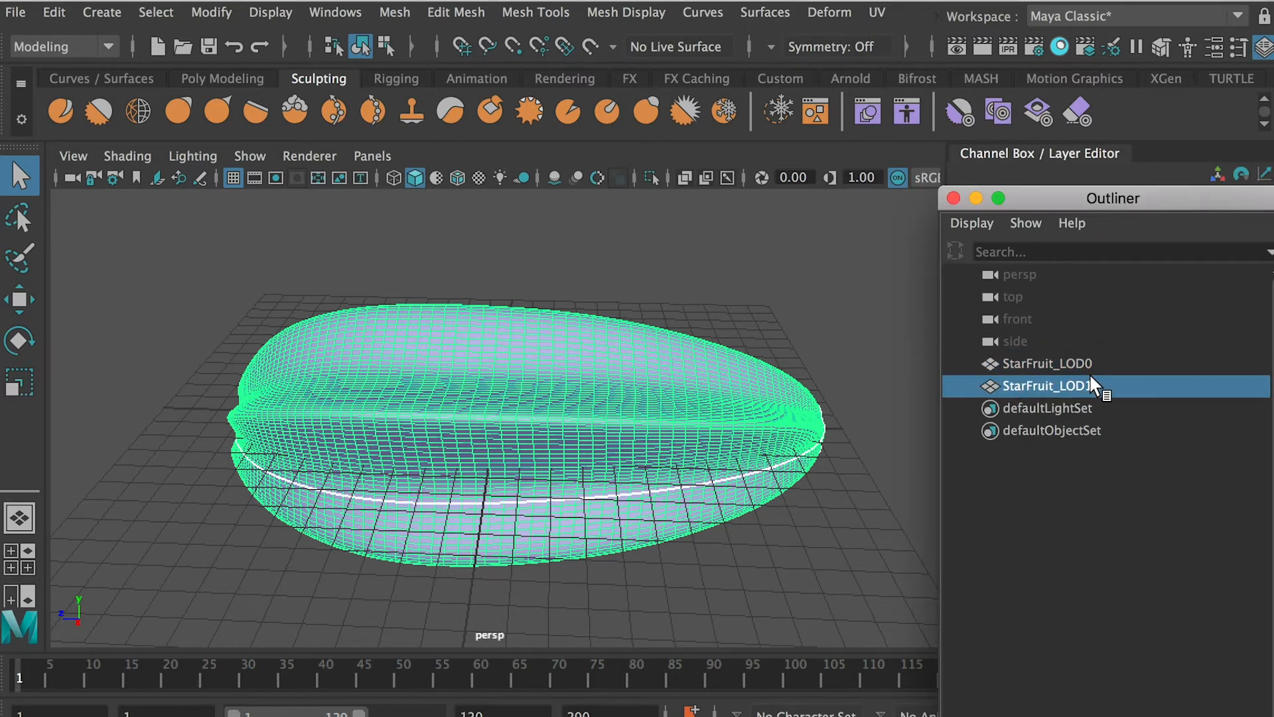
key("ctrl+d")
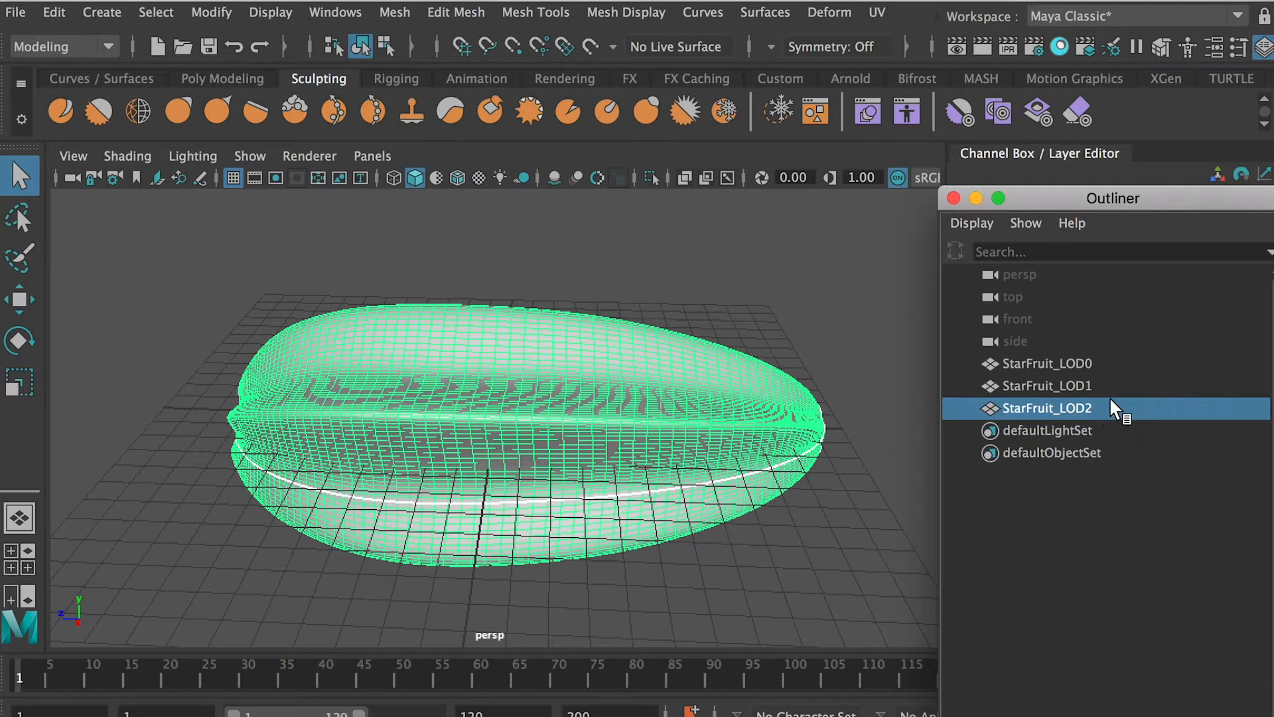
Hide StarFruit_LOD0 and StarFruit_LOD2, leaving only StarFruit_LOD1 displayed.
left_click(1077, 367, "ctrl")
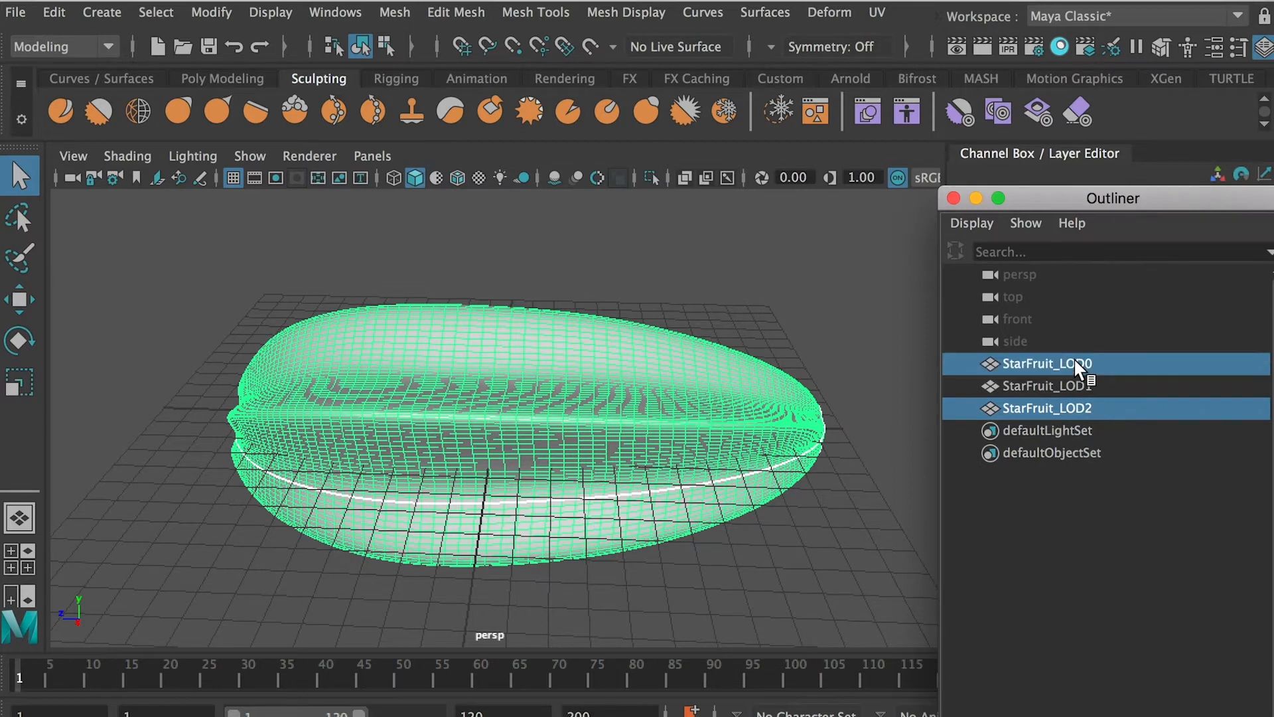
left_click(271, 13)
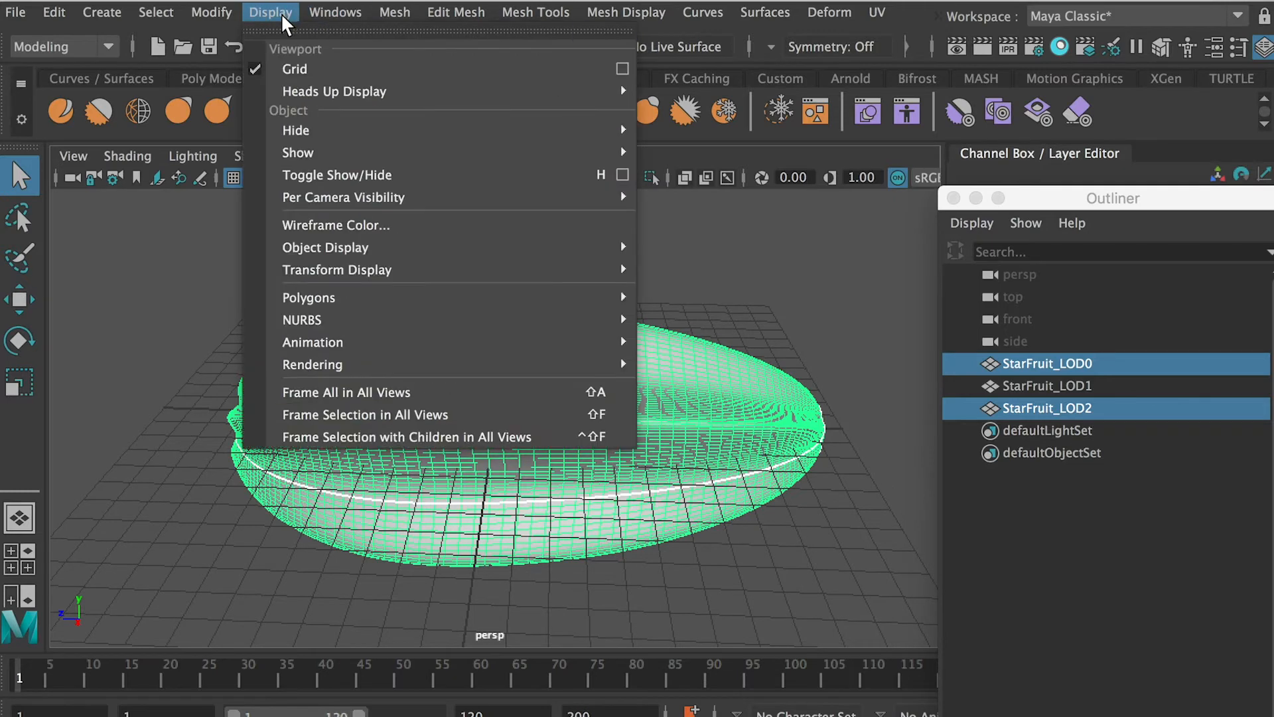
mouse_move(309, 129)
left_click(705, 130)
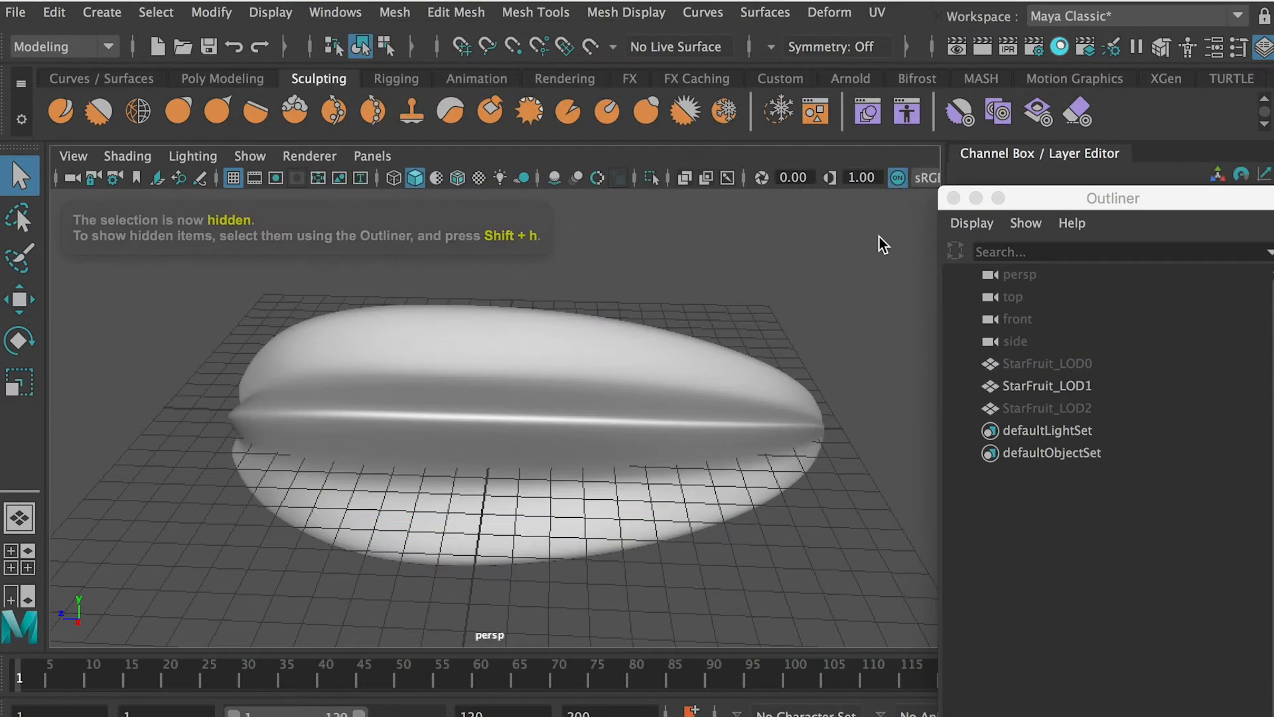
Open the Reduce options for StarFruit_LOD1, set the reduction percentage to 60, and review the feature preservation settings.
left_click(1082, 390)
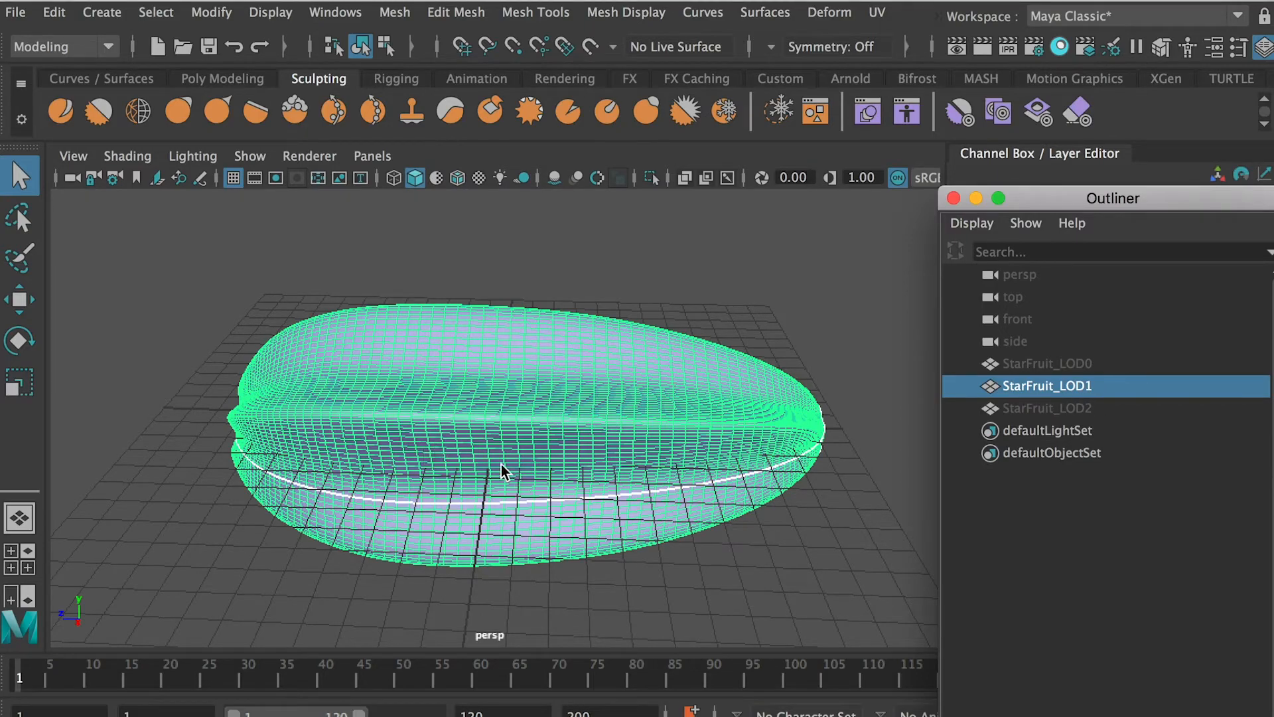
mouse_move(455, 440)
left_mouse_down("alt")
mouse_move(620, 421)
mouse_move(455, 421)
mouse_move(464, 428)
left_mouse_up("alt")
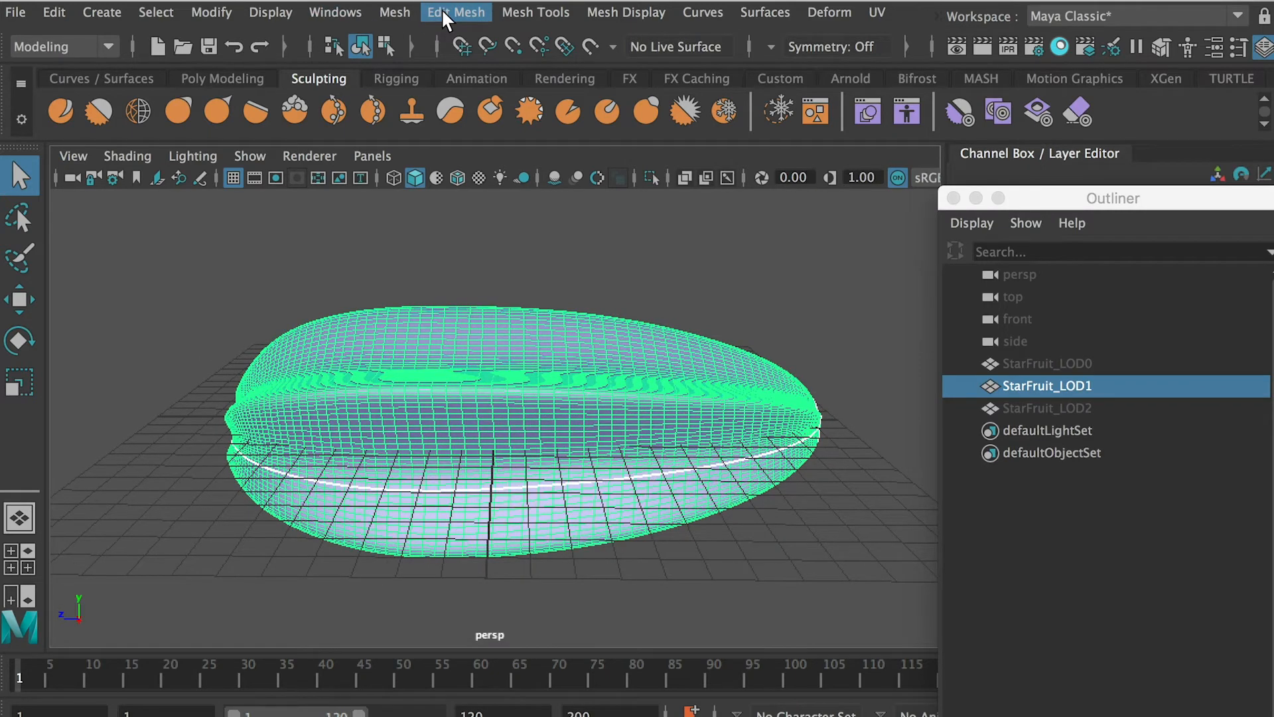
left_click(394, 13)
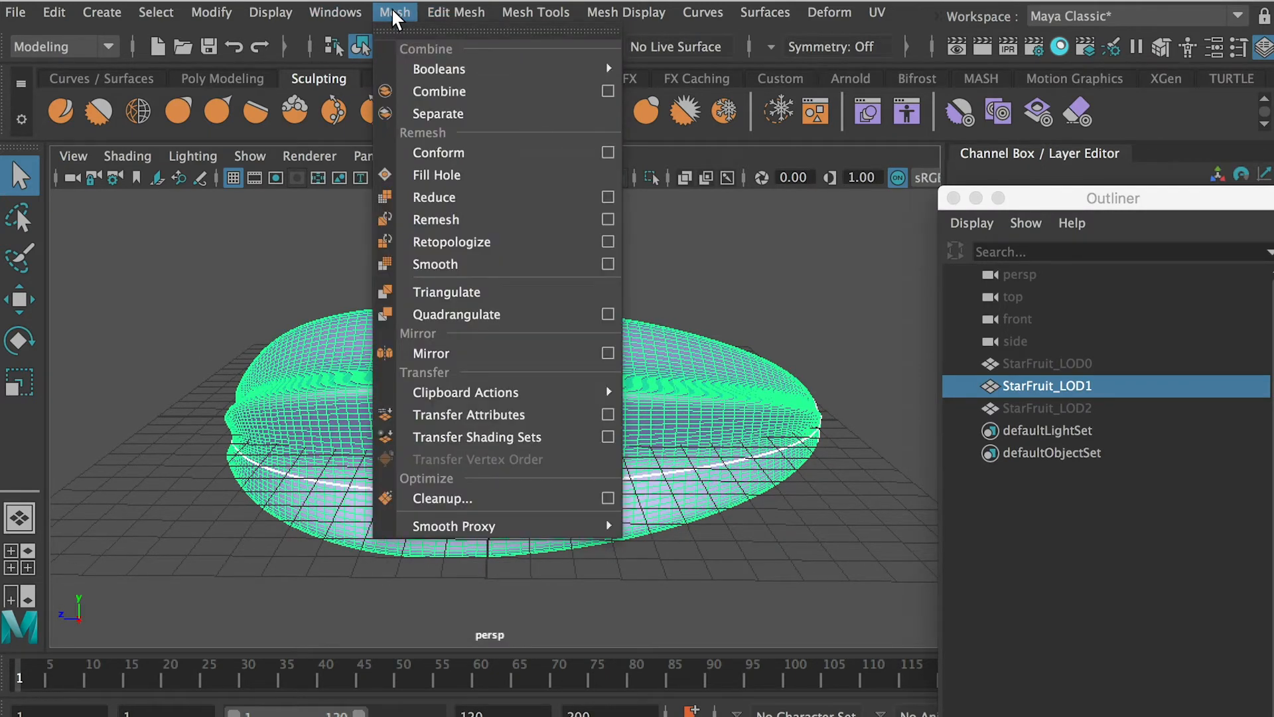
left_click(607, 198)
left_click_drag(643, 56, 450, 83)
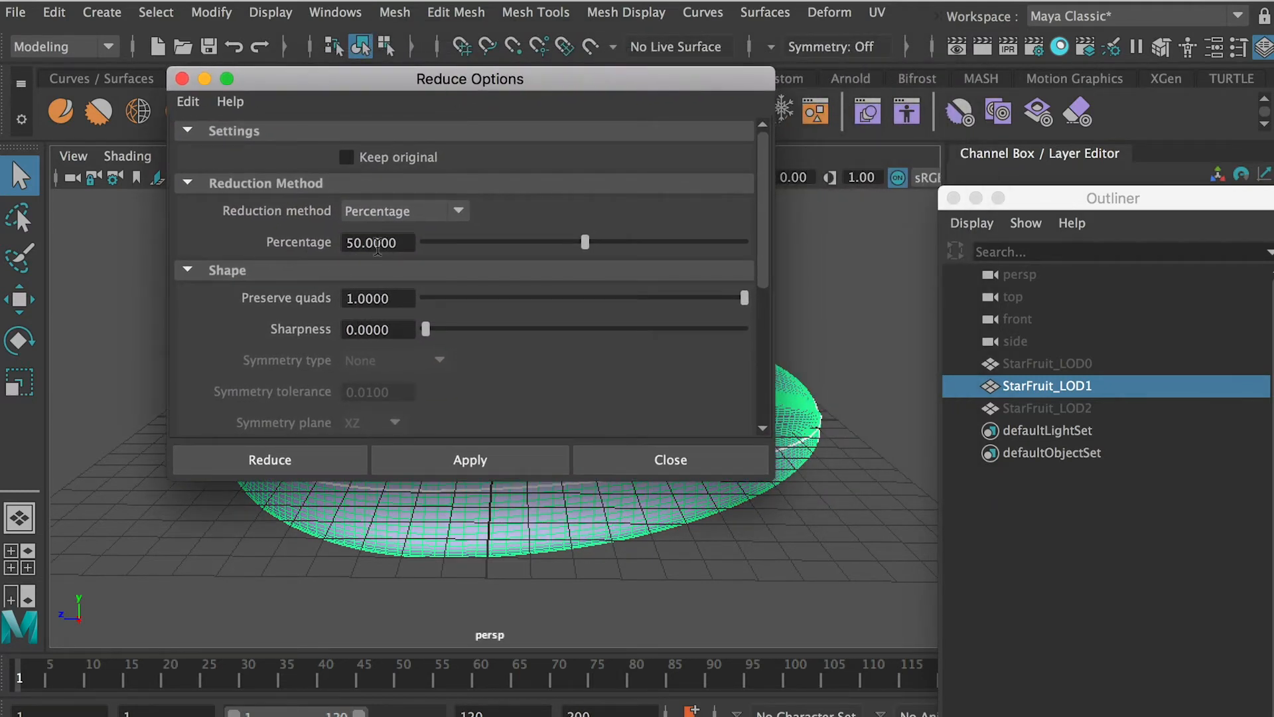
left_click_drag(441, 78, 436, 2)
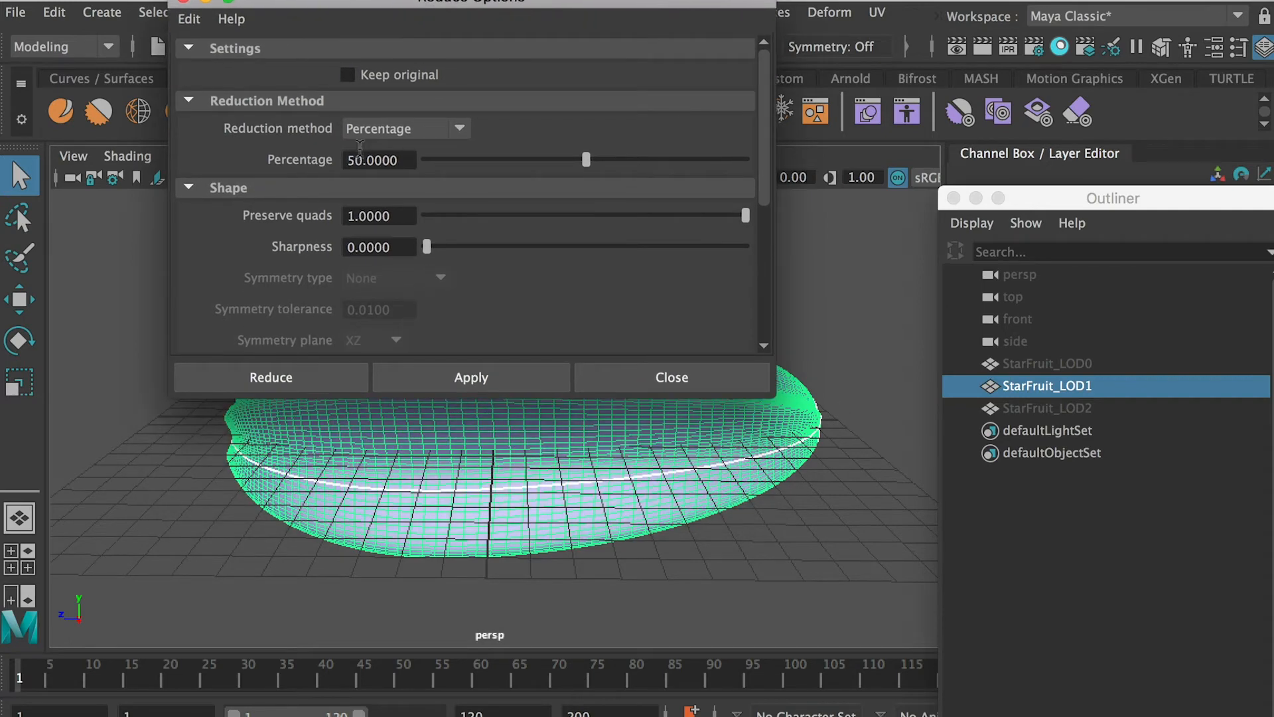
left_click_drag(356, 160, 339, 159)
left_click_drag(763, 174, 757, 336)
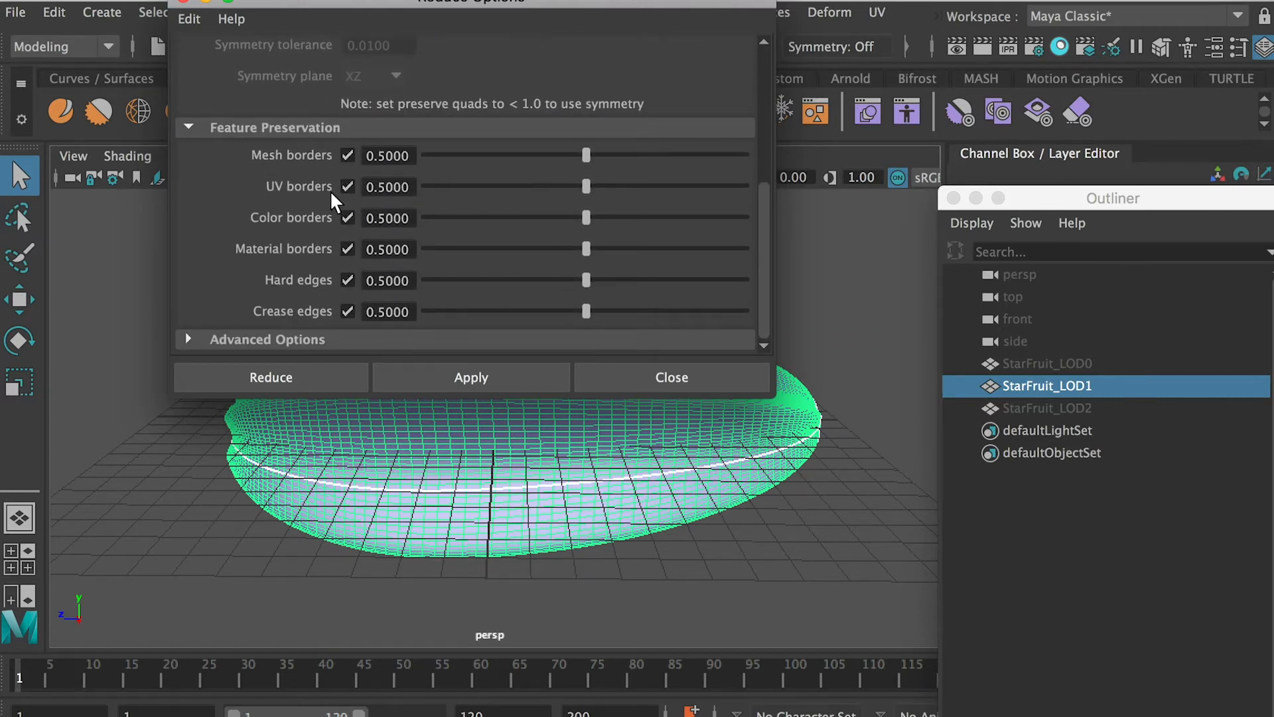
Arrange the UV Editor beside the Reduce options and apply the 60 percent reduction to StarFruit_LOD1.
left_click_drag(1273, 407, 803, 63)
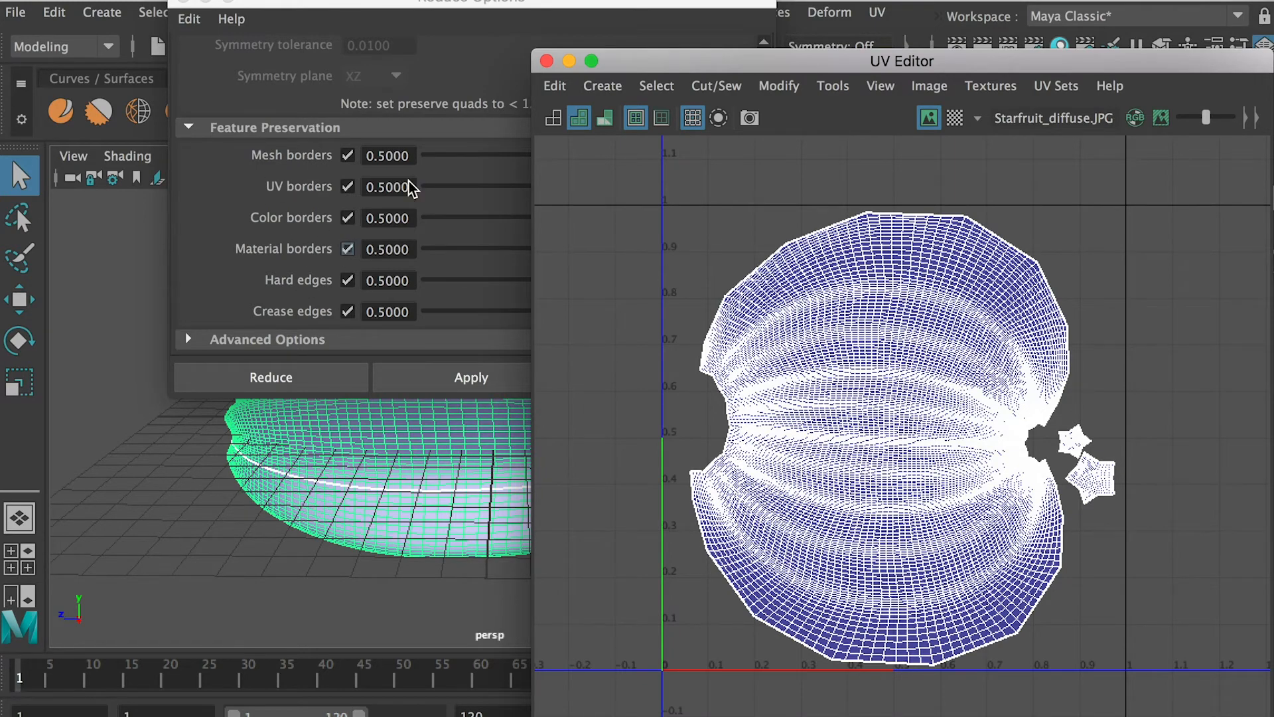
left_click_drag(672, 68, 751, 62)
left_click_drag(600, 4, 403, 0)
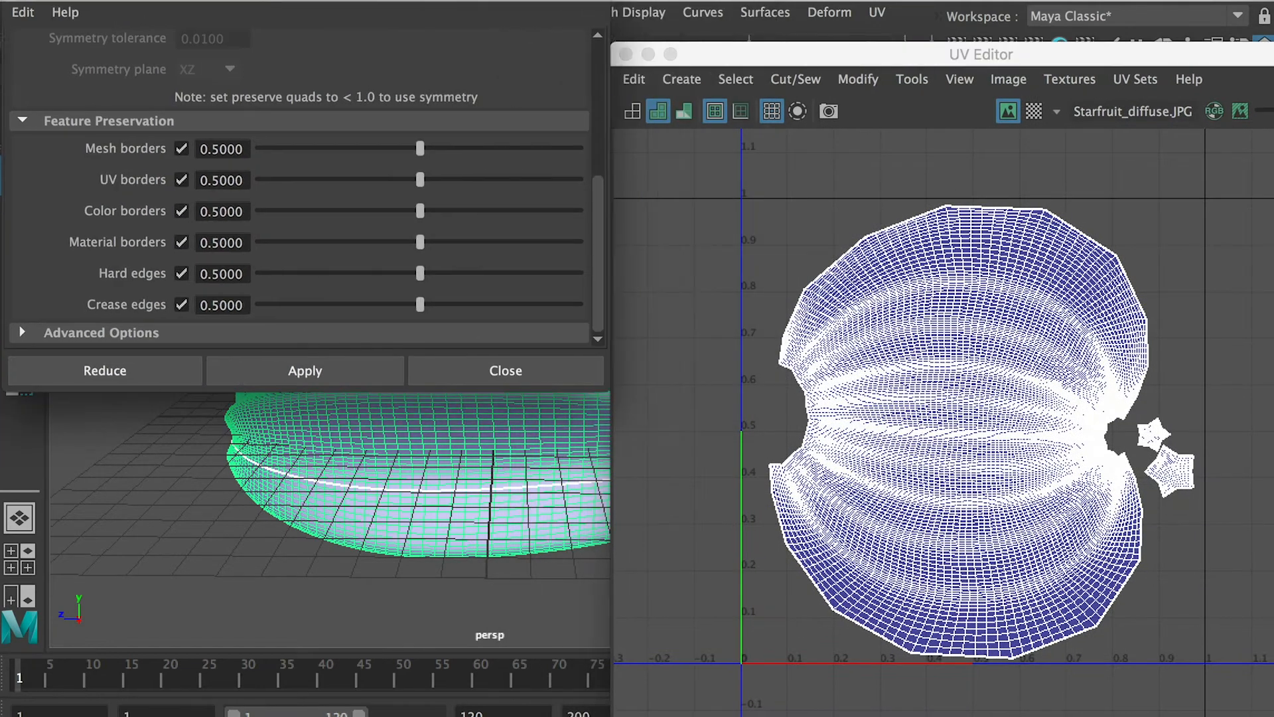
left_click(225, 372)
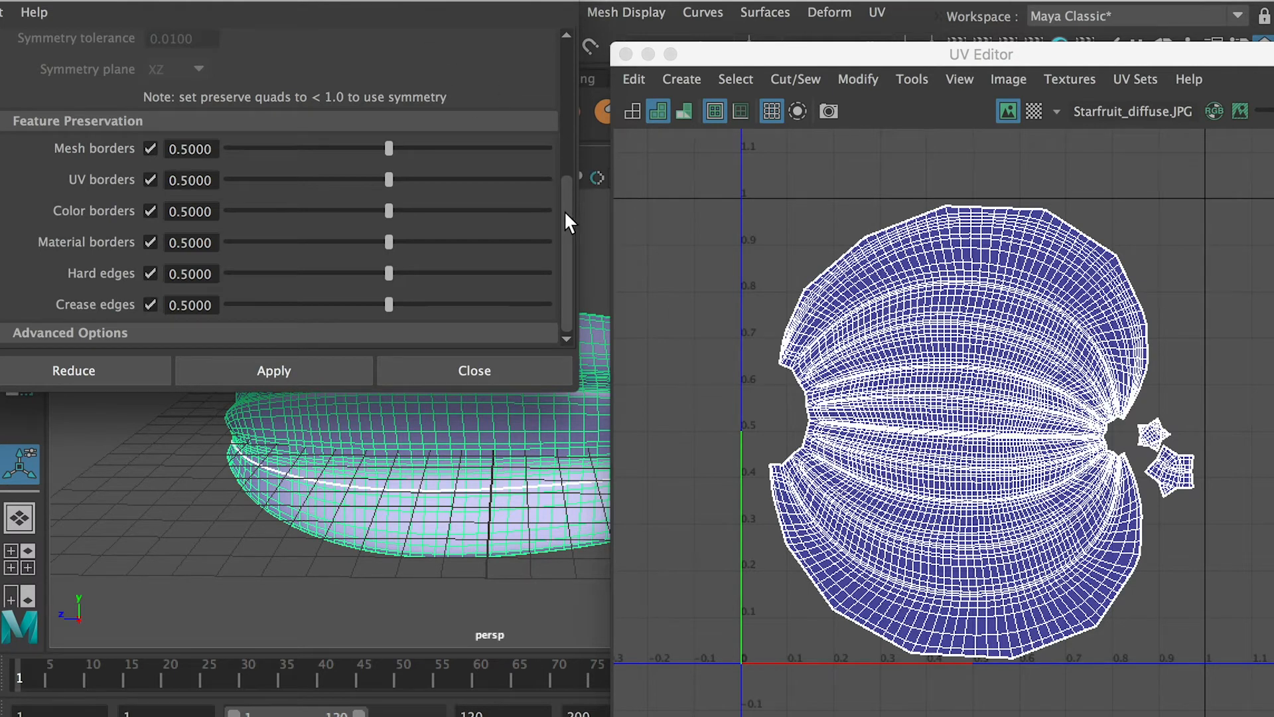
Reduce StarFruit_LOD1 by a further 30 percent, then close the Reduce options and inspect the mesh.
left_click_drag(568, 221, 534, 59)
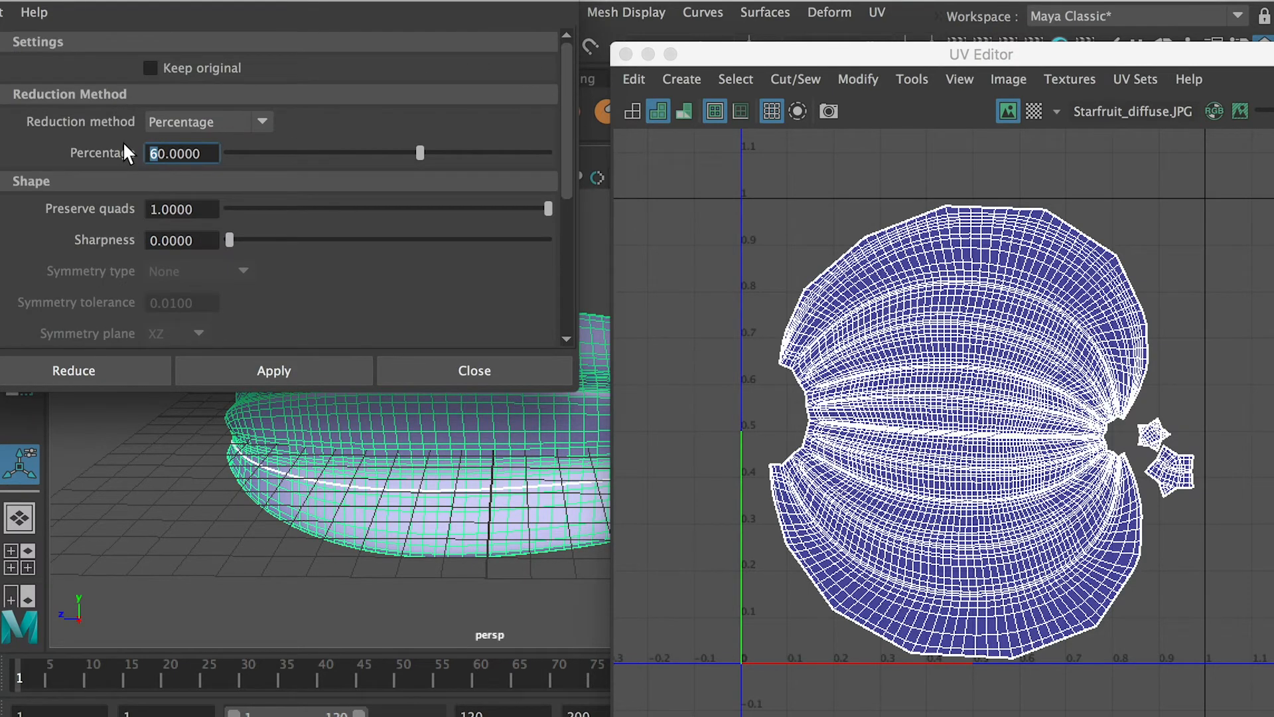
left_click(256, 369)
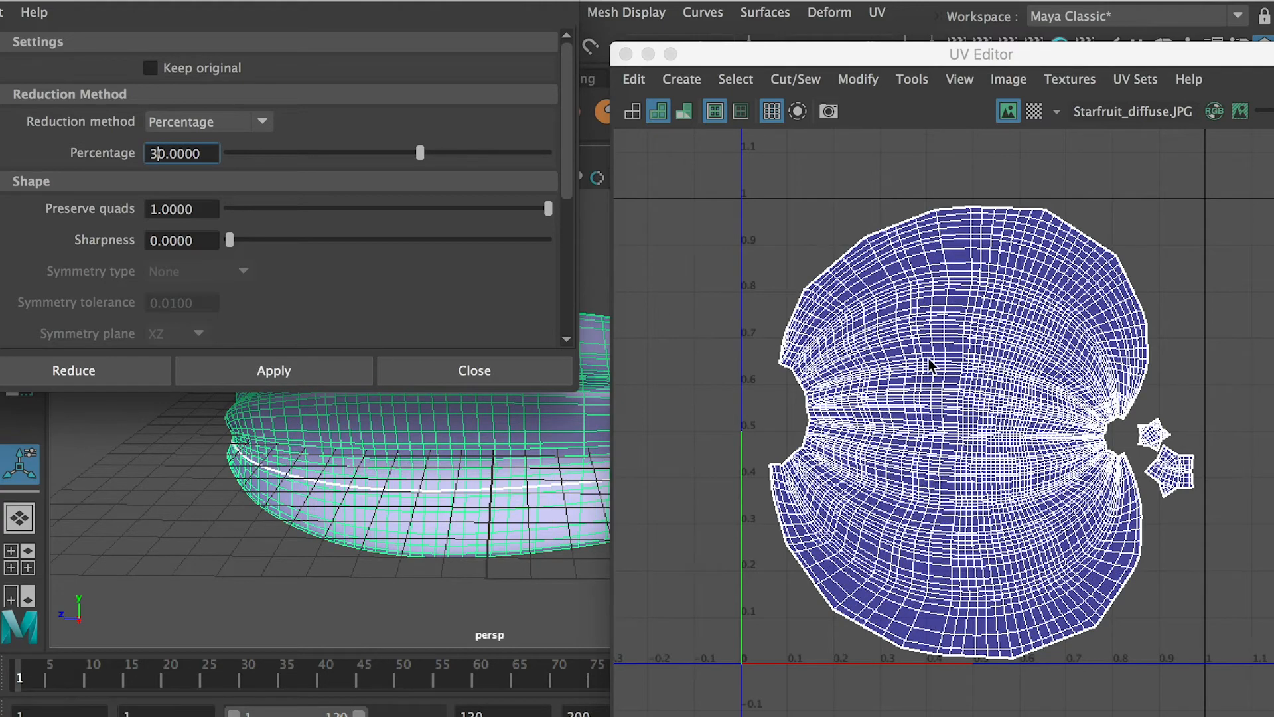
left_click(440, 367)
left_click_drag(758, 58, 835, 83)
left_click_drag(393, 362, 491, 458, "alt")
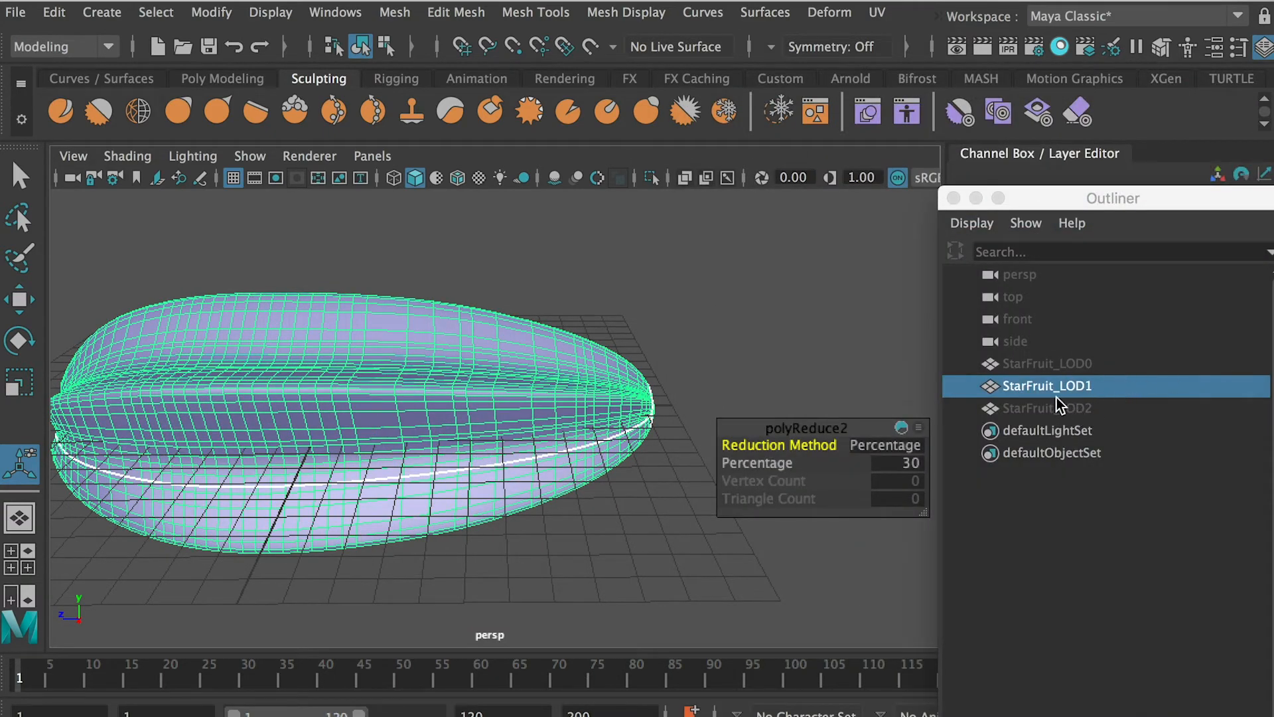
Hide StarFruit_LOD1 and show StarFruit_LOD2.
left_click(270, 12)
mouse_move(295, 130)
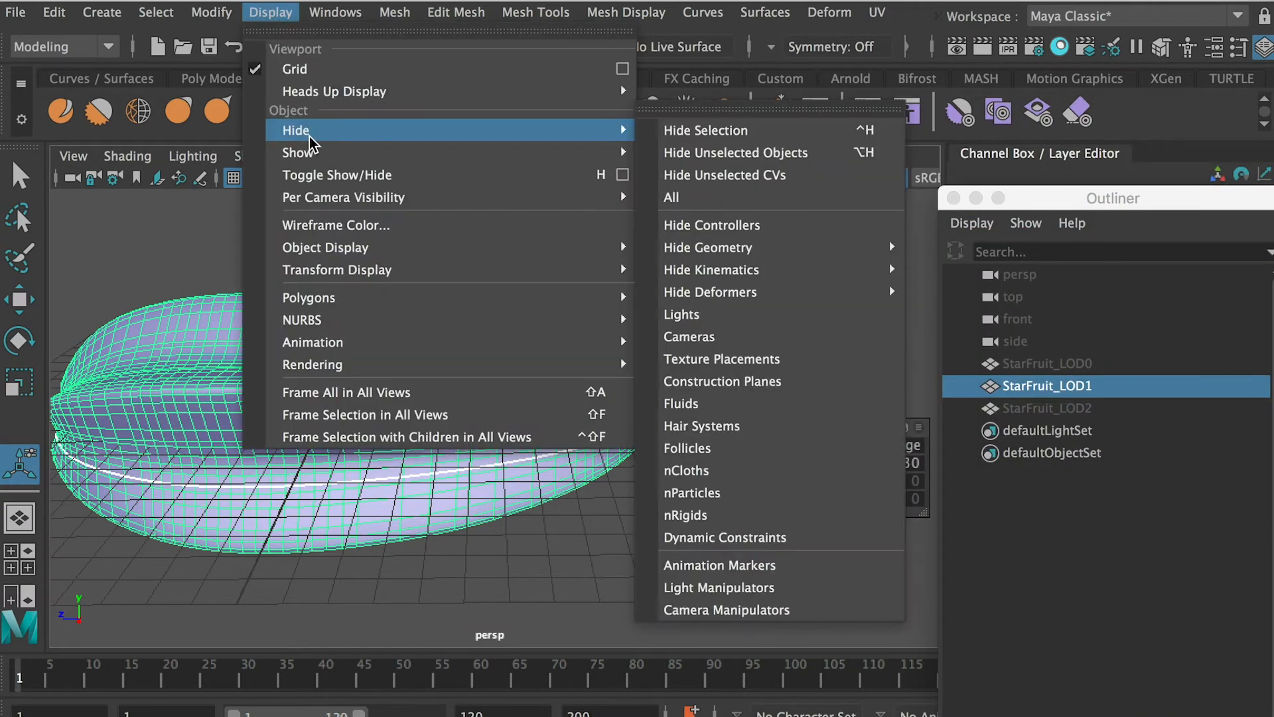
left_click(683, 130)
left_click(1084, 408)
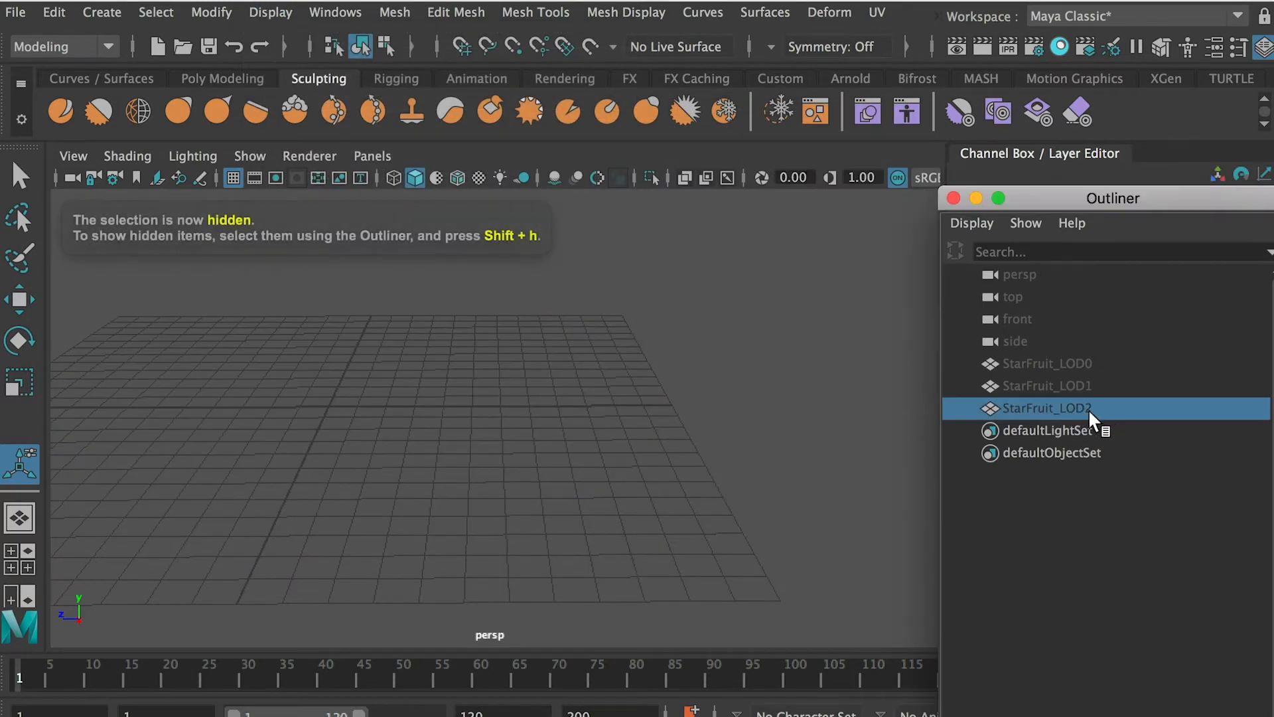
left_click(272, 12)
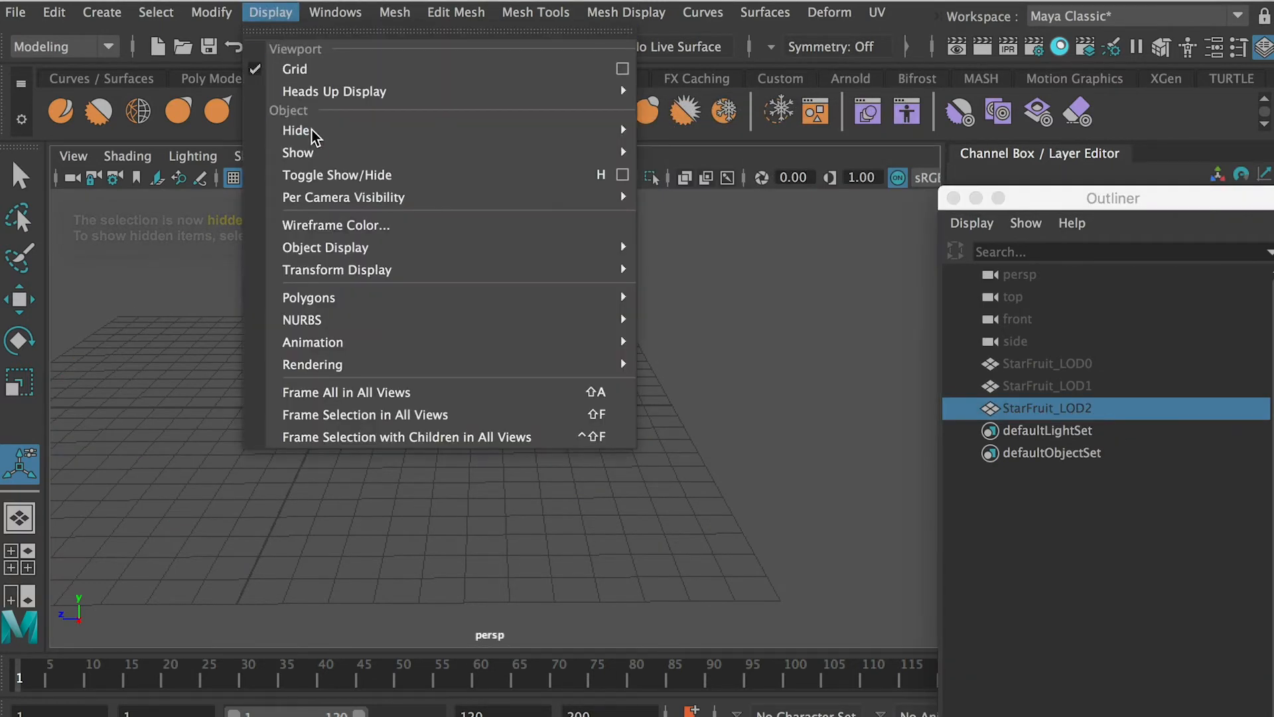
mouse_move(326, 163)
left_click(711, 171)
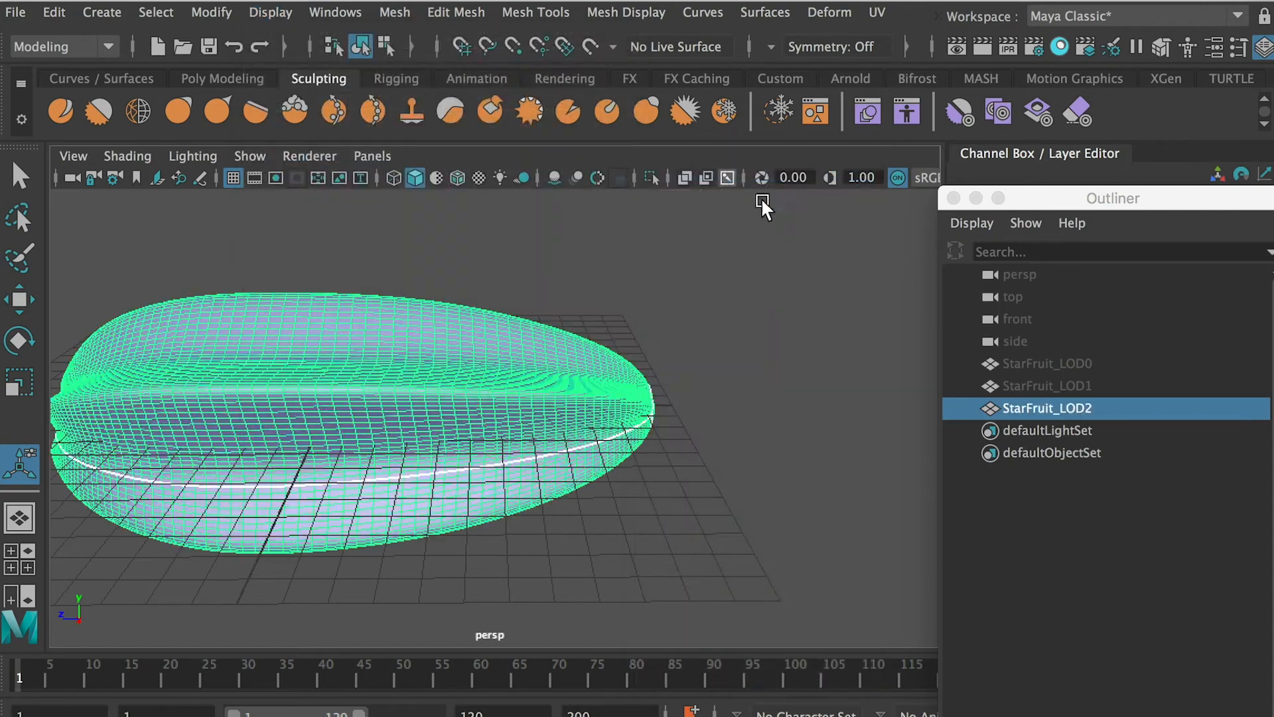
Reduce StarFruit_LOD2 by 70 percent with its UV layout visible in the UV Editor.
left_click_drag(1128, 285, 763, 179)
left_click(396, 391)
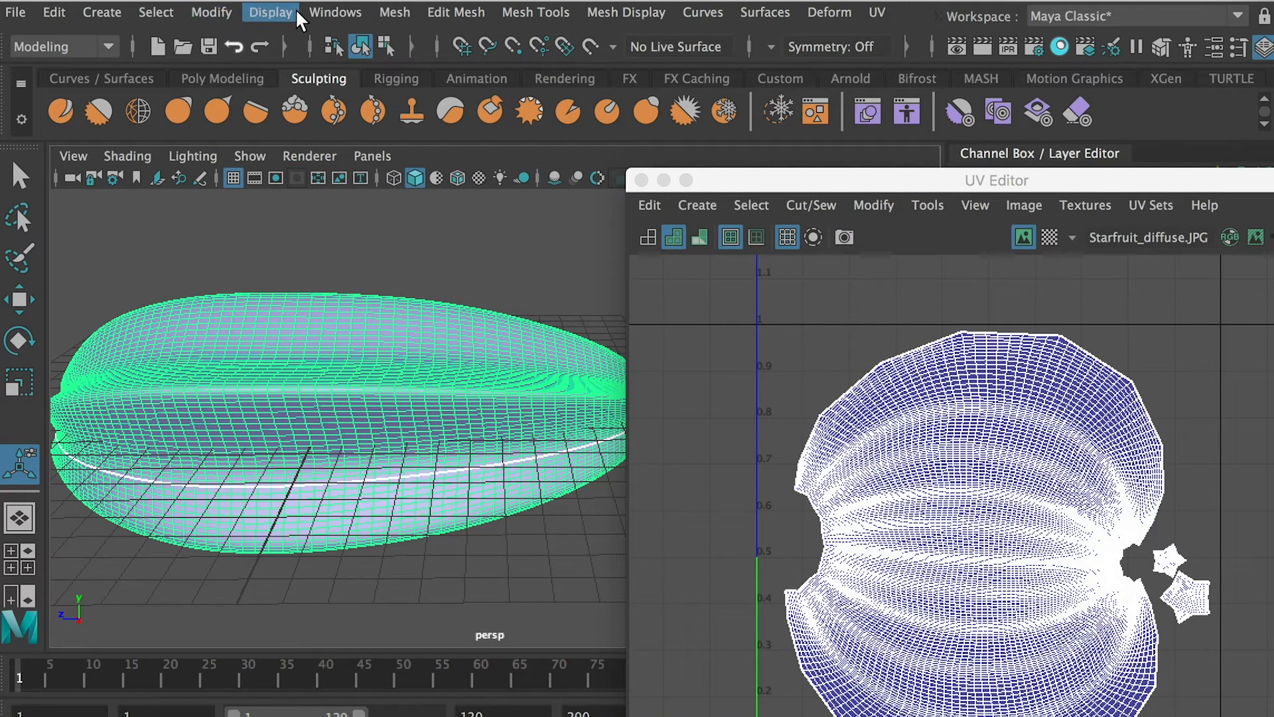
left_click(402, 11)
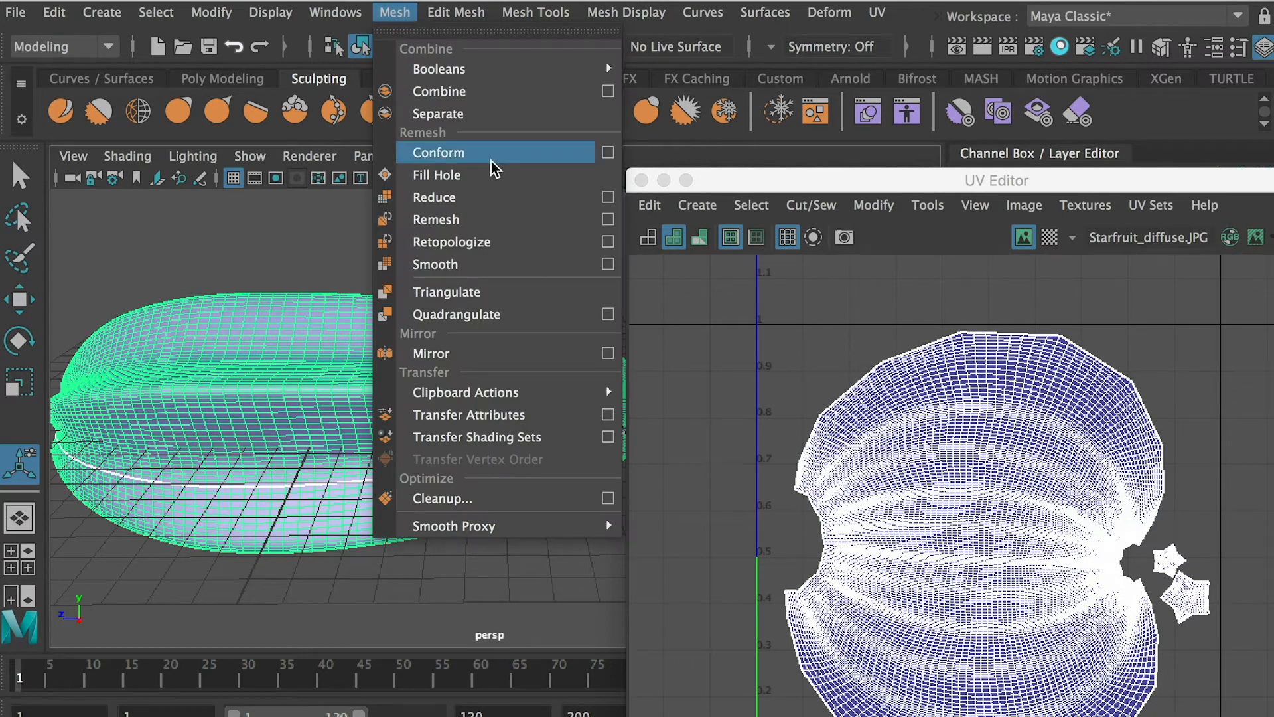
left_click(609, 198)
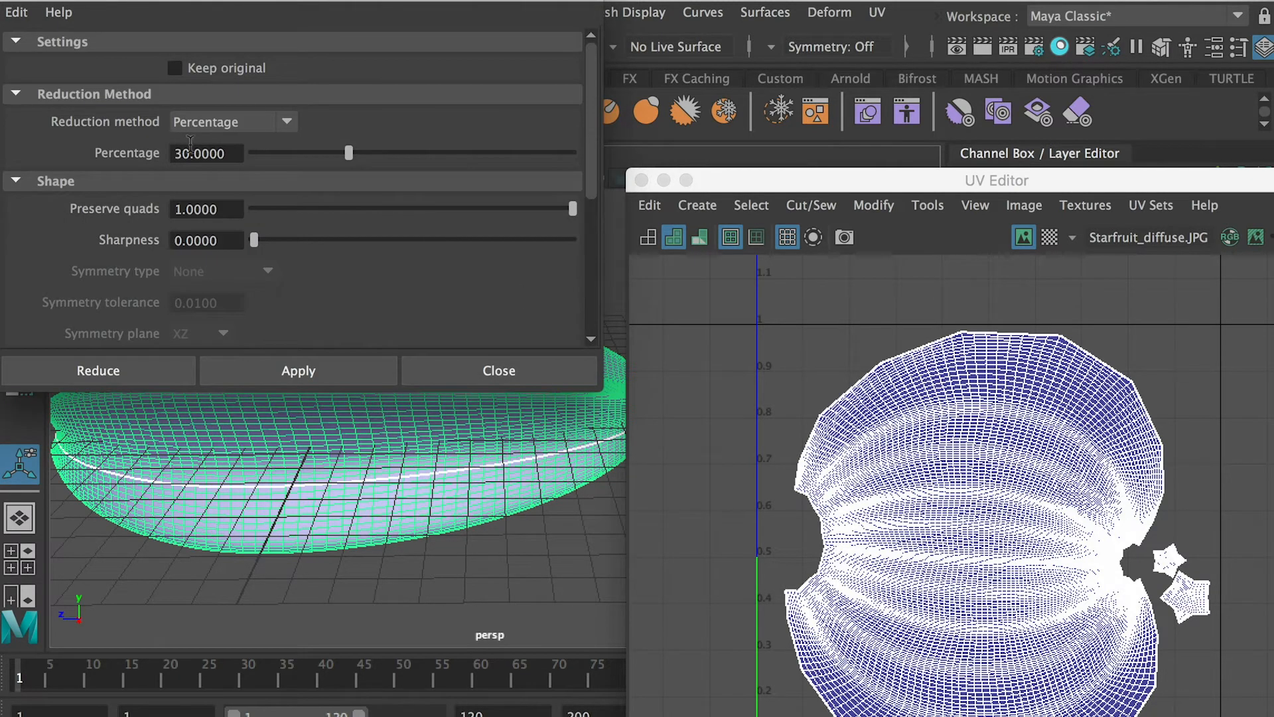
left_click_drag(179, 154, 149, 157)
left_click(265, 362)
left_click_drag(417, 493, 465, 470, "alt")
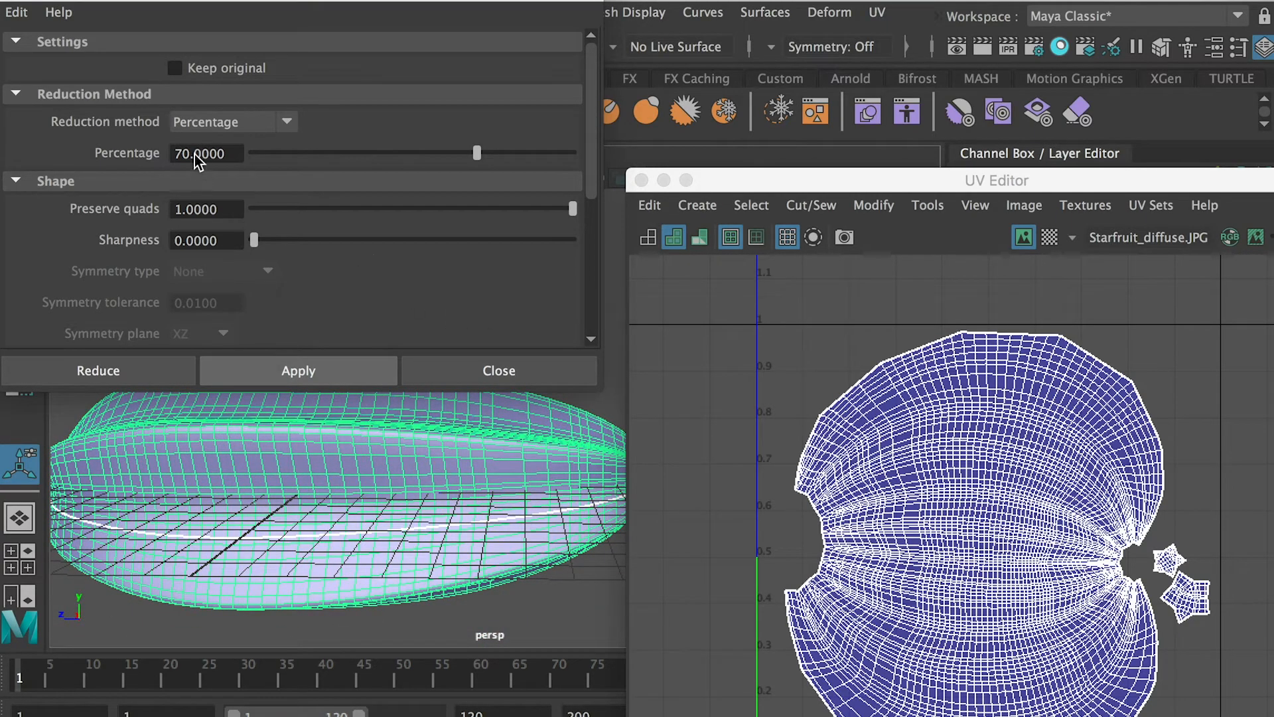
Apply a further 50 percent reduction to StarFruit_LOD2 twice, then close the Reduce options and move the UV Editor away.
left_click_drag(182, 153, 172, 153)
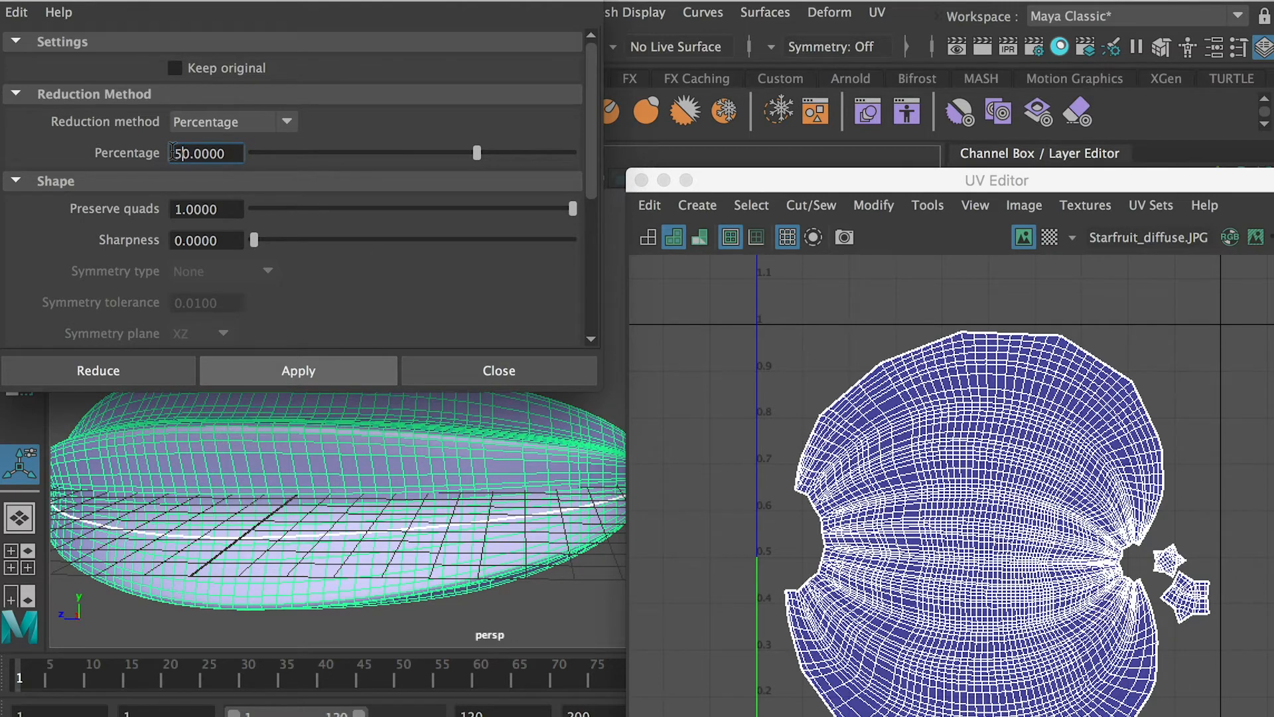
left_click(284, 367)
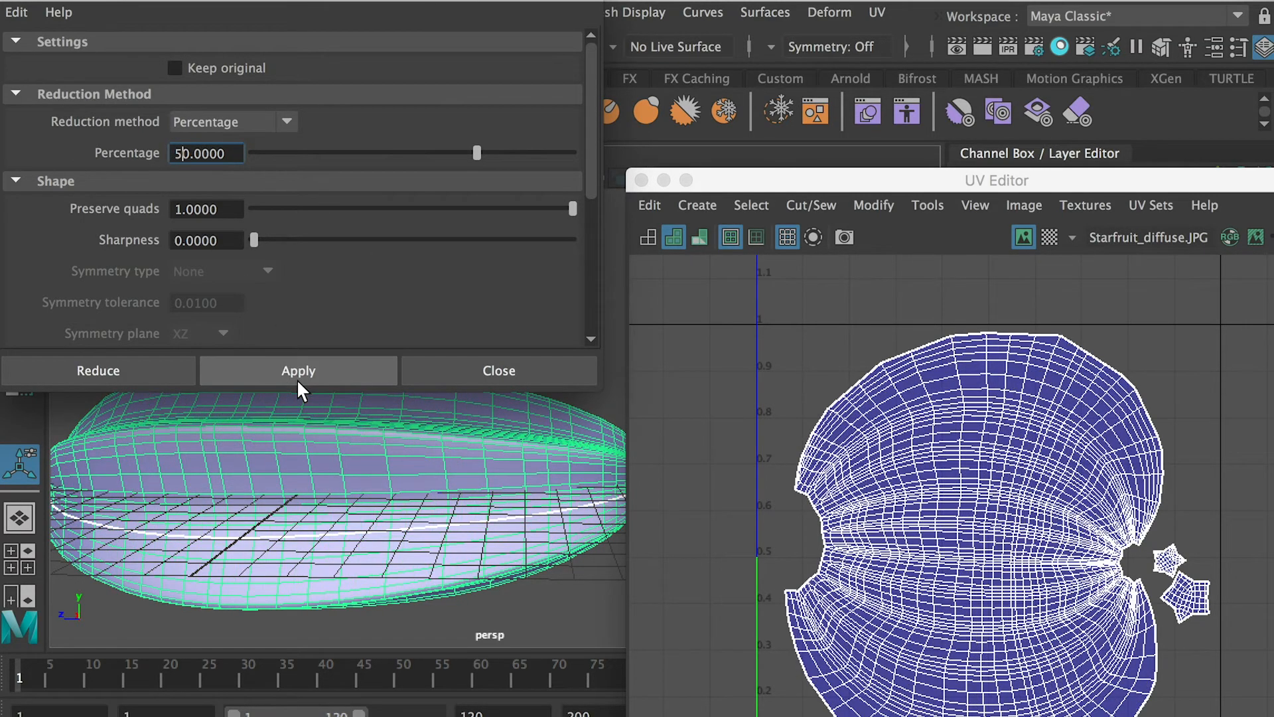
left_click_drag(375, 452, 207, 468, "alt")
left_click(312, 371)
left_click(456, 377)
left_click_drag(883, 189, 1273, 360)
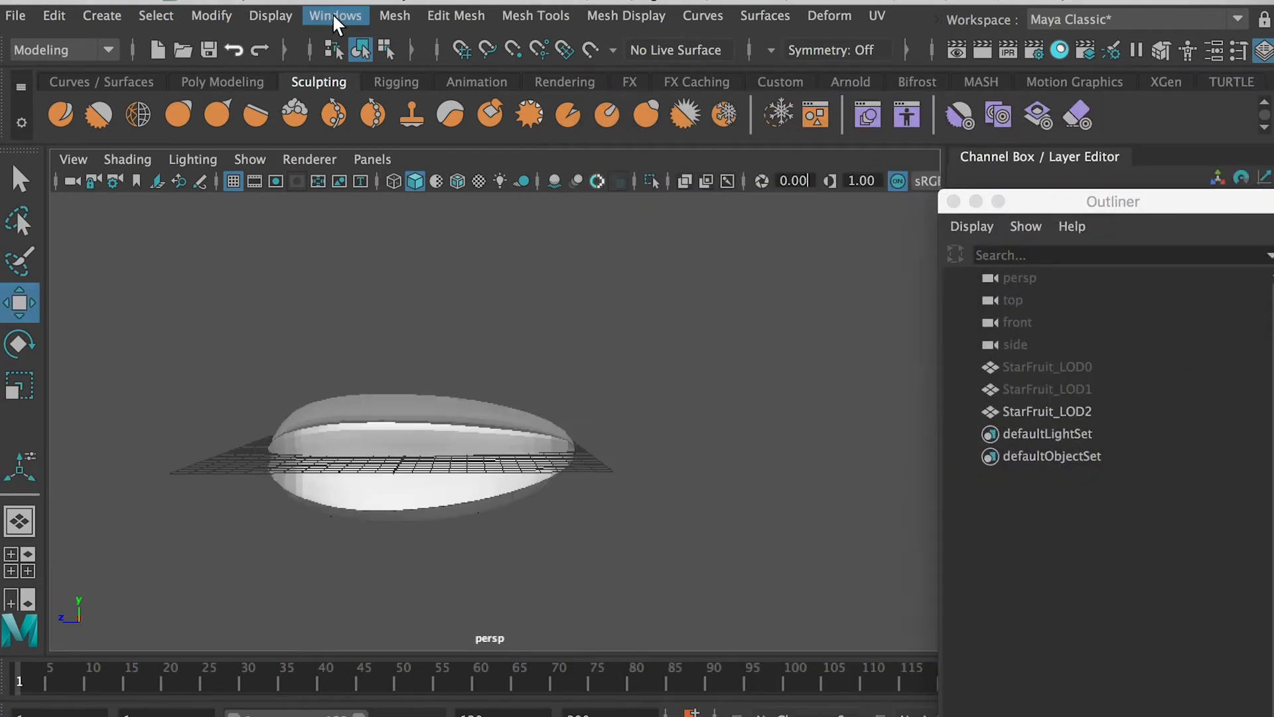
Create a new Lambert material in the Hypershade and name it StarfruitM.
left_click(332, 14)
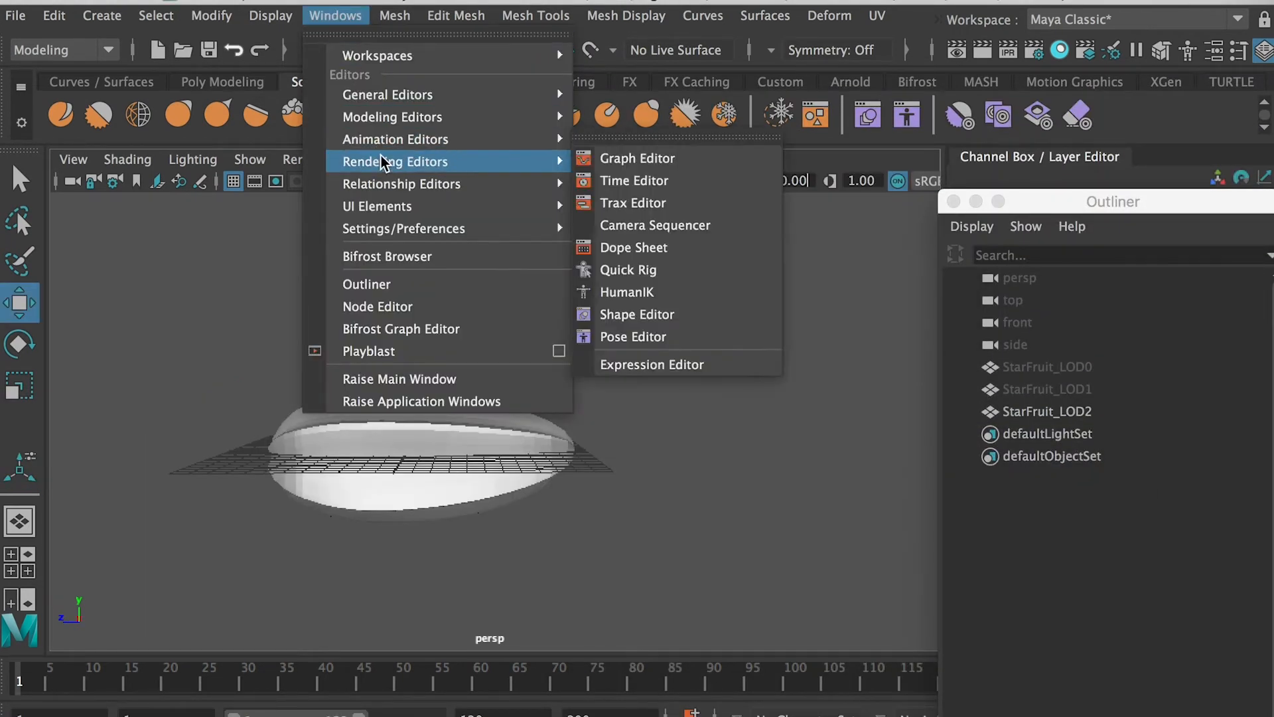
mouse_move(389, 161)
left_click(647, 205)
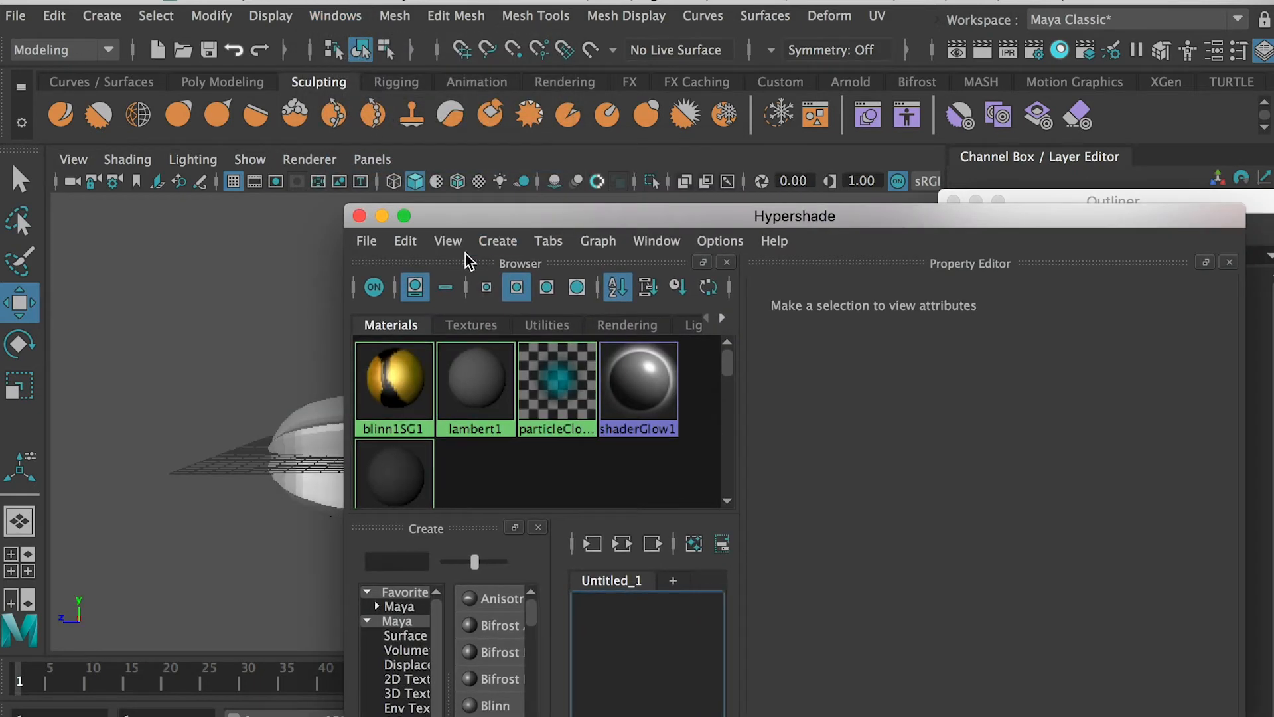
left_click(492, 240)
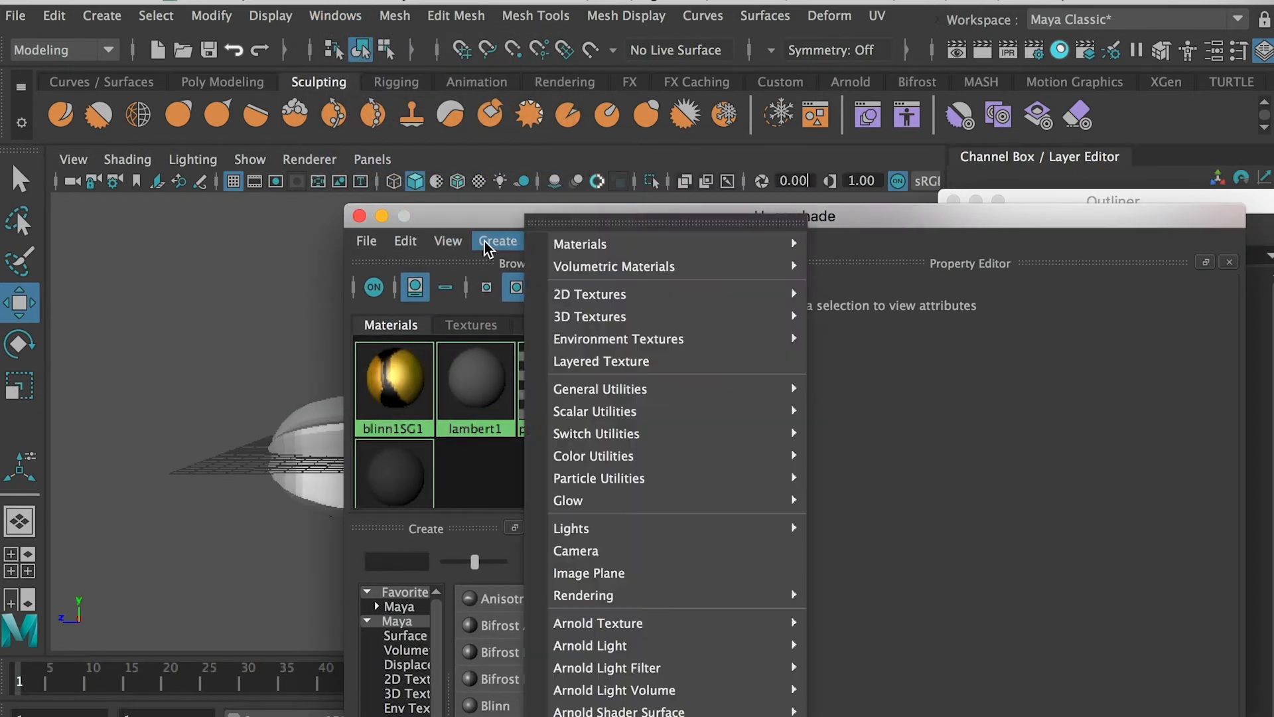
mouse_move(581, 245)
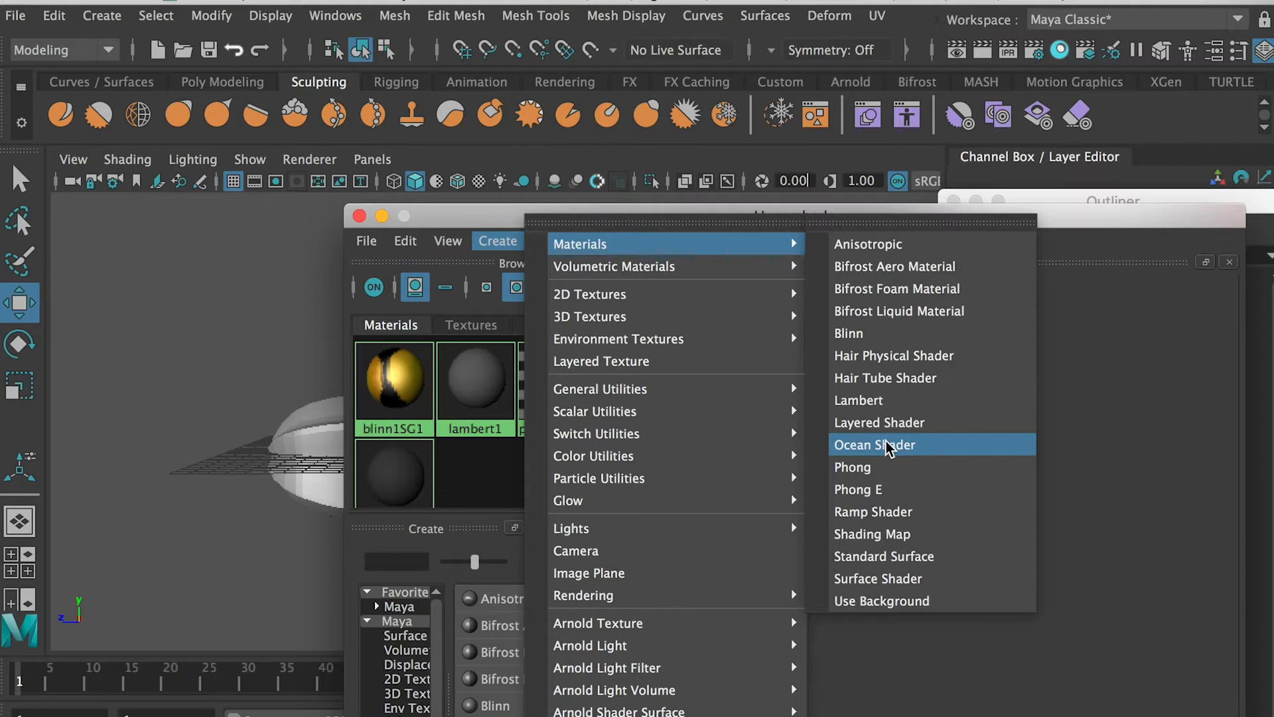
left_click(862, 400)
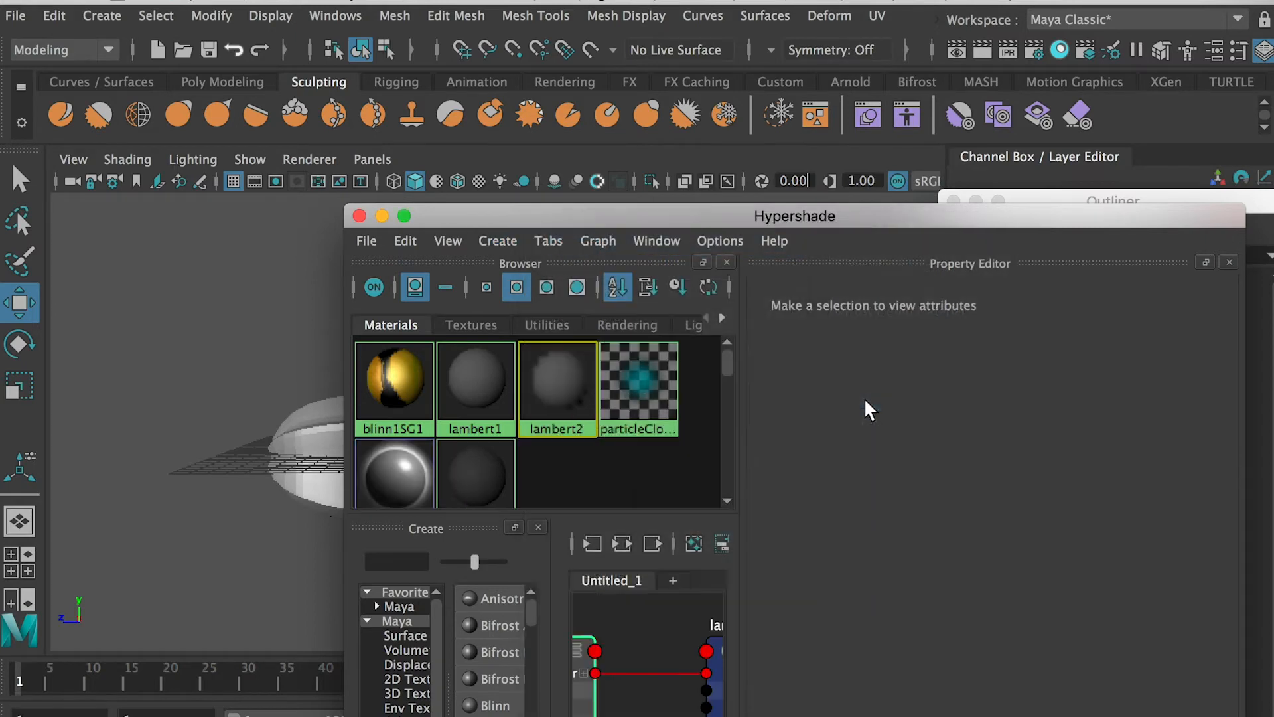
type("StarfruitM")
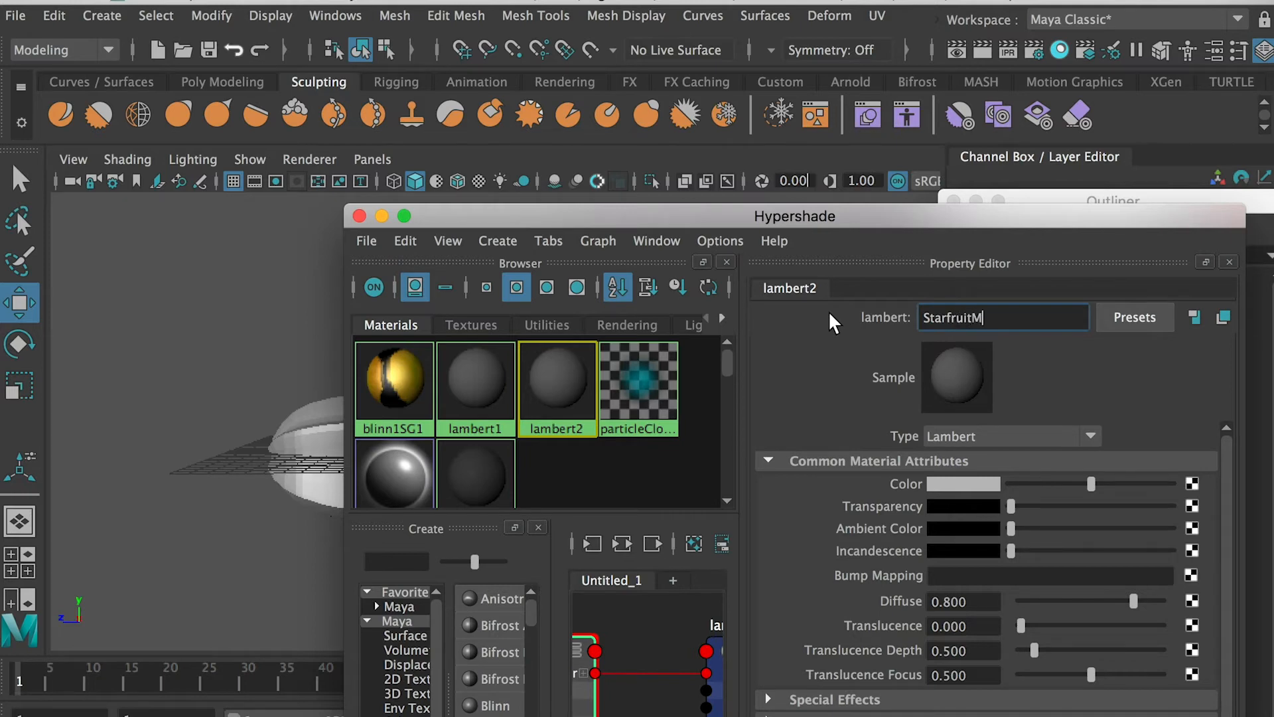
key("Return")
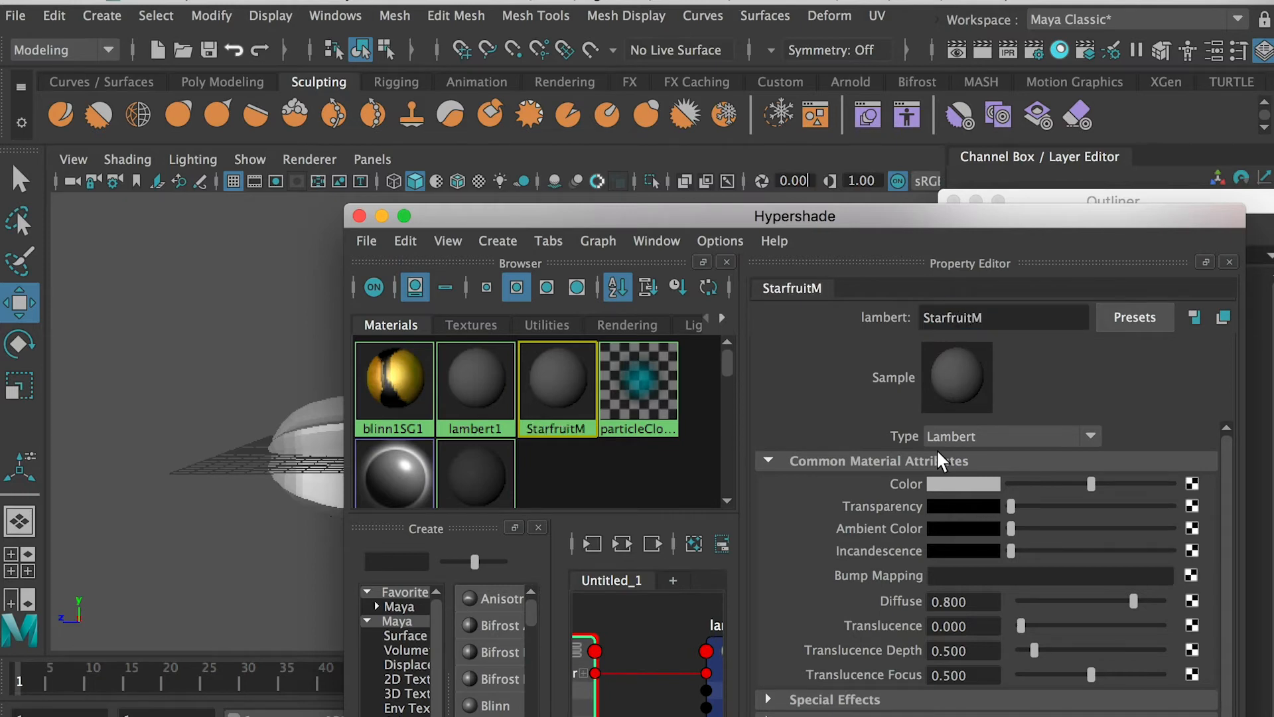
Connect a file texture to StarfruitM's color and load Starfruit_diffuse.JPG from the project's sourceimages folder.
left_click(1192, 483)
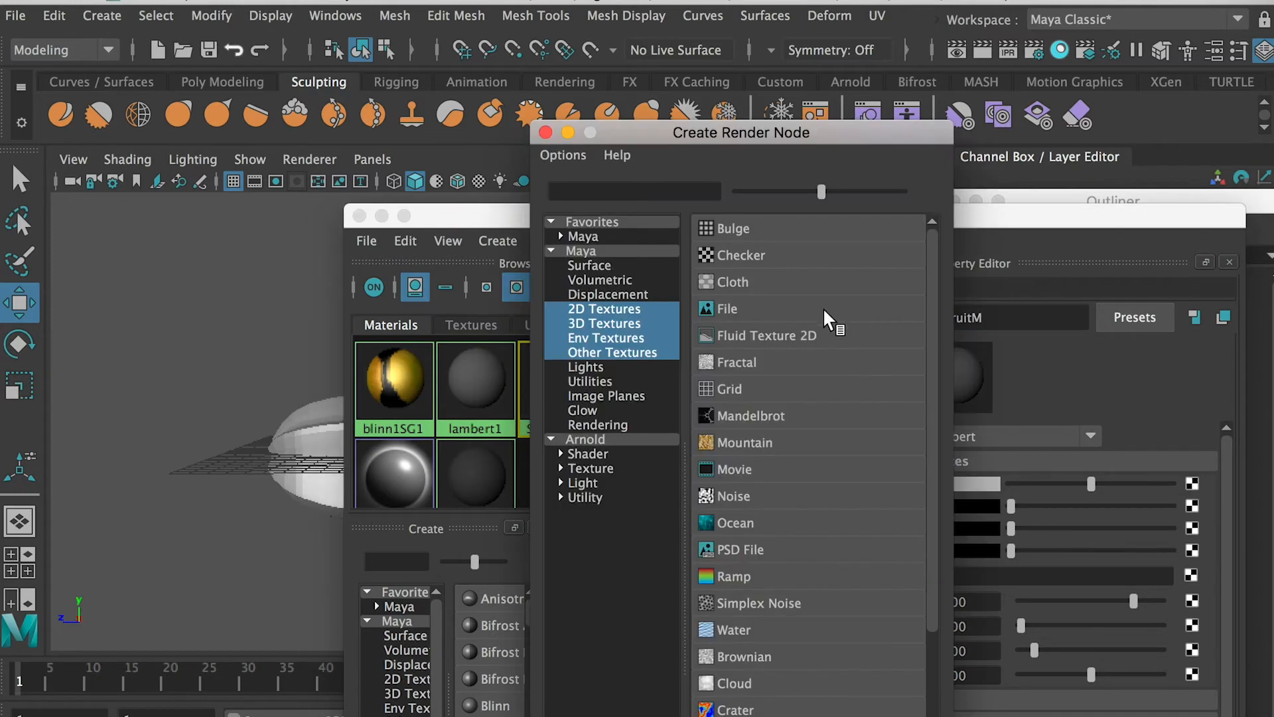
left_click(772, 305)
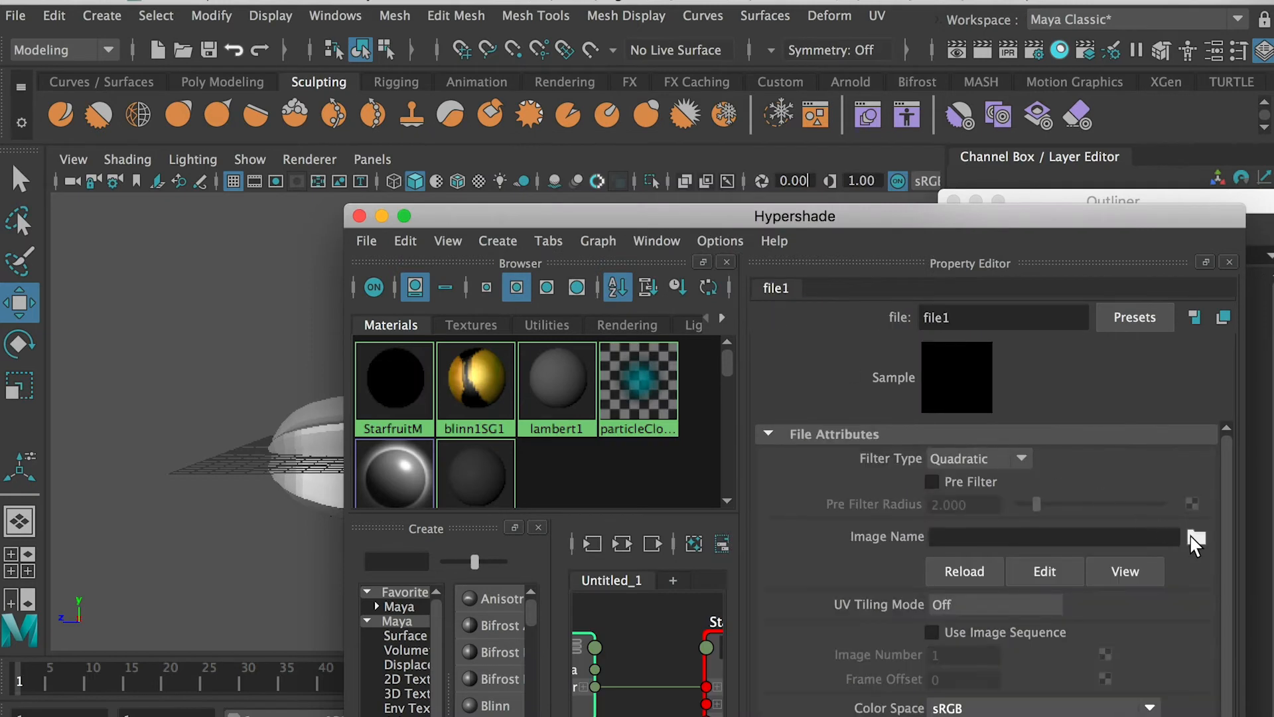
left_click(1193, 538)
left_click(324, 159)
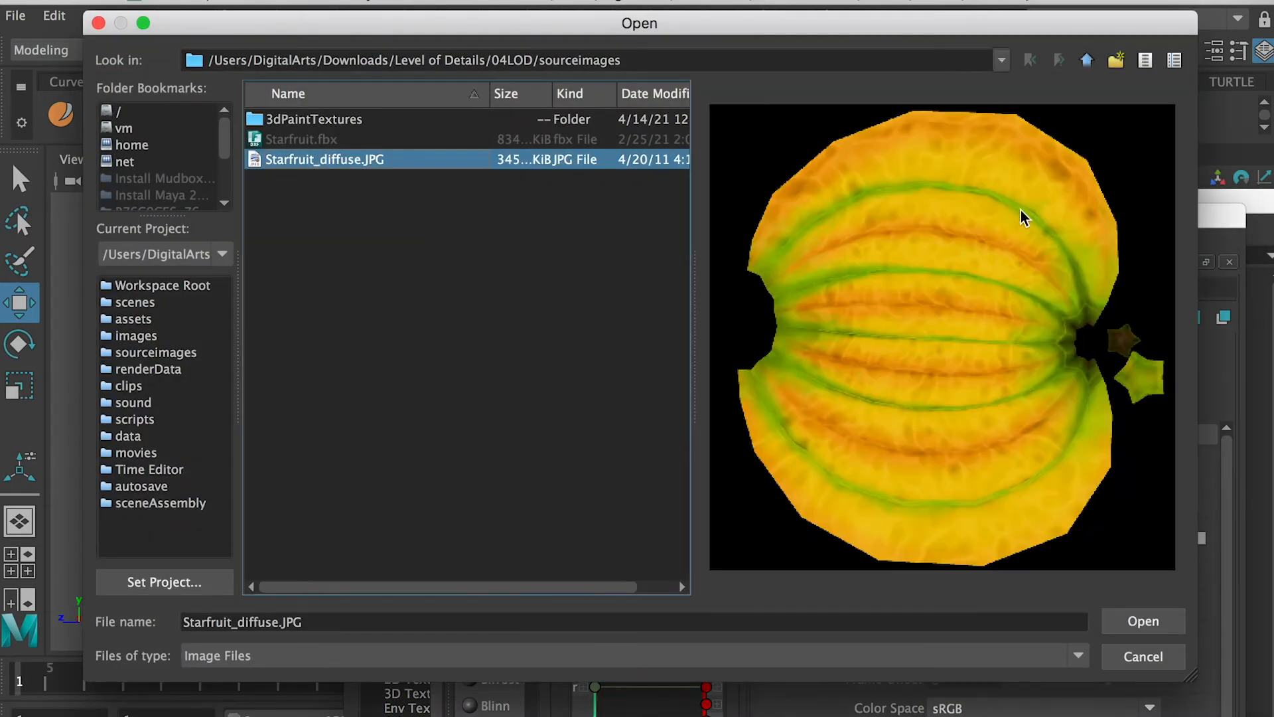
left_click(1140, 620)
Assign StarfruitM to StarFruit_LOD0, LOD1 and LOD2, turn on textured display and put the Hypershade away.
left_click_drag(555, 227, 1009, 504)
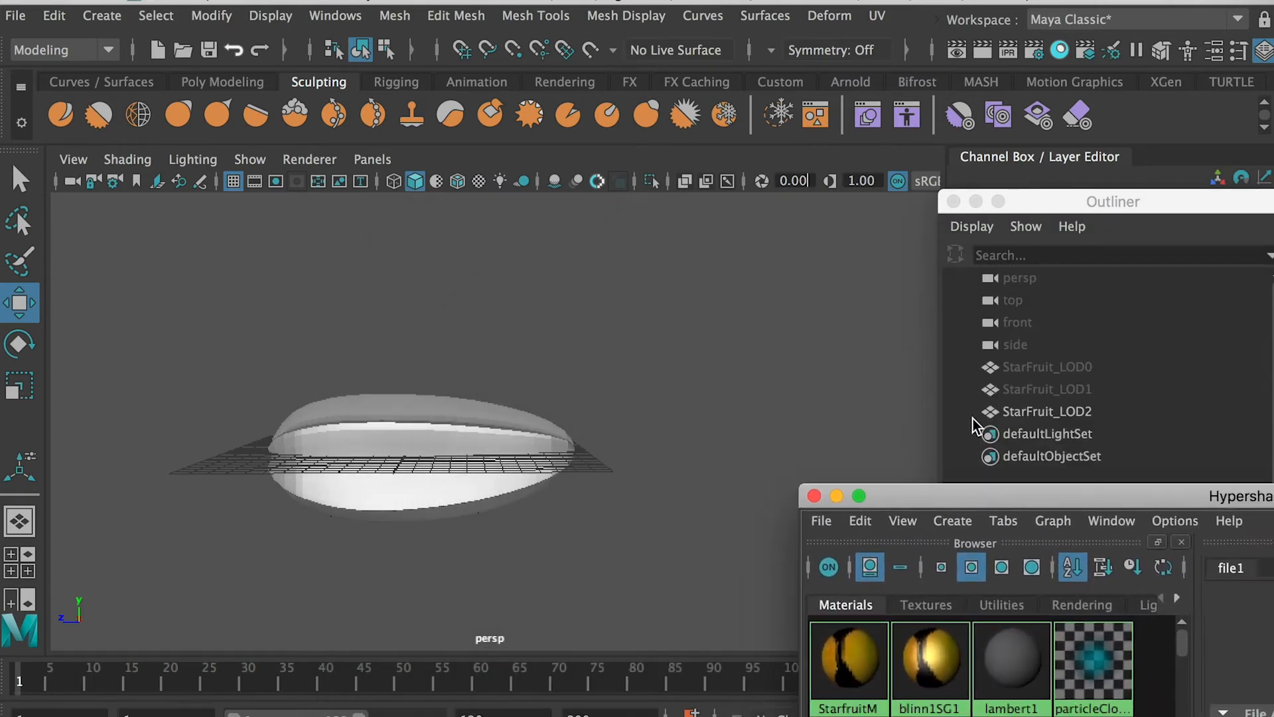
left_click(1022, 405)
left_click(1029, 363, "shift")
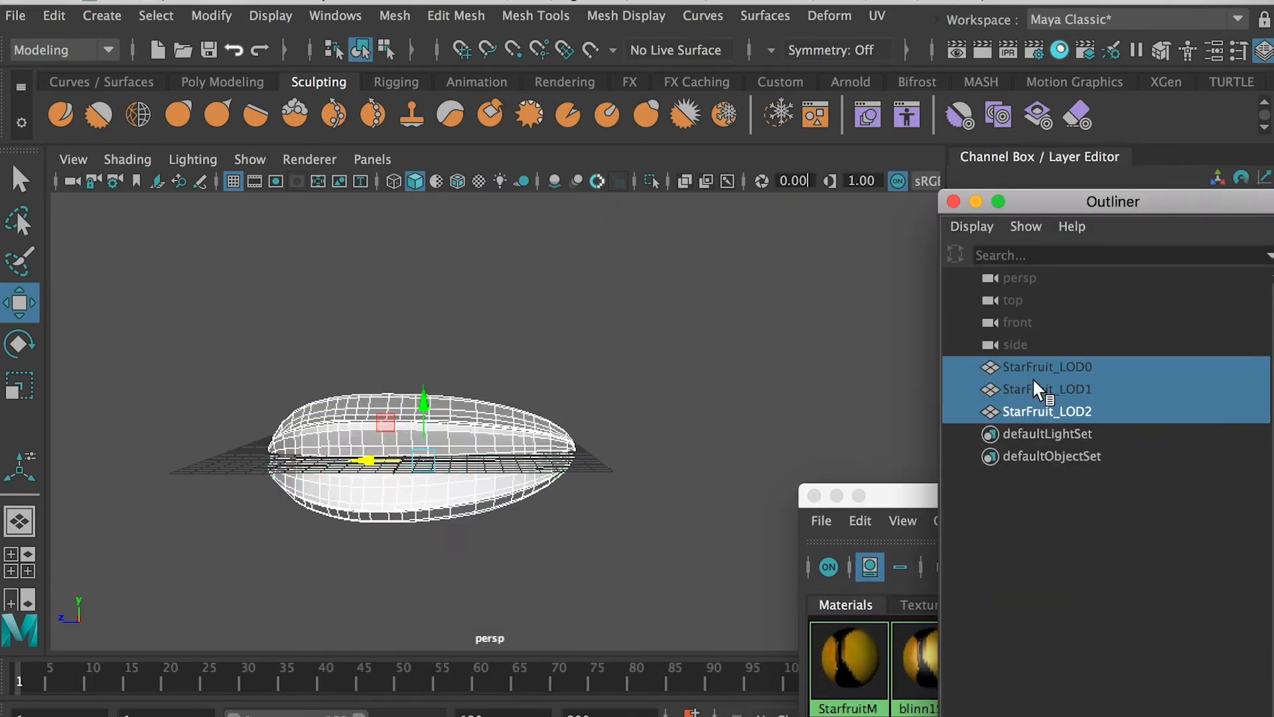
left_click_drag(916, 496, 830, 440)
right_click_drag(757, 600, 742, 541)
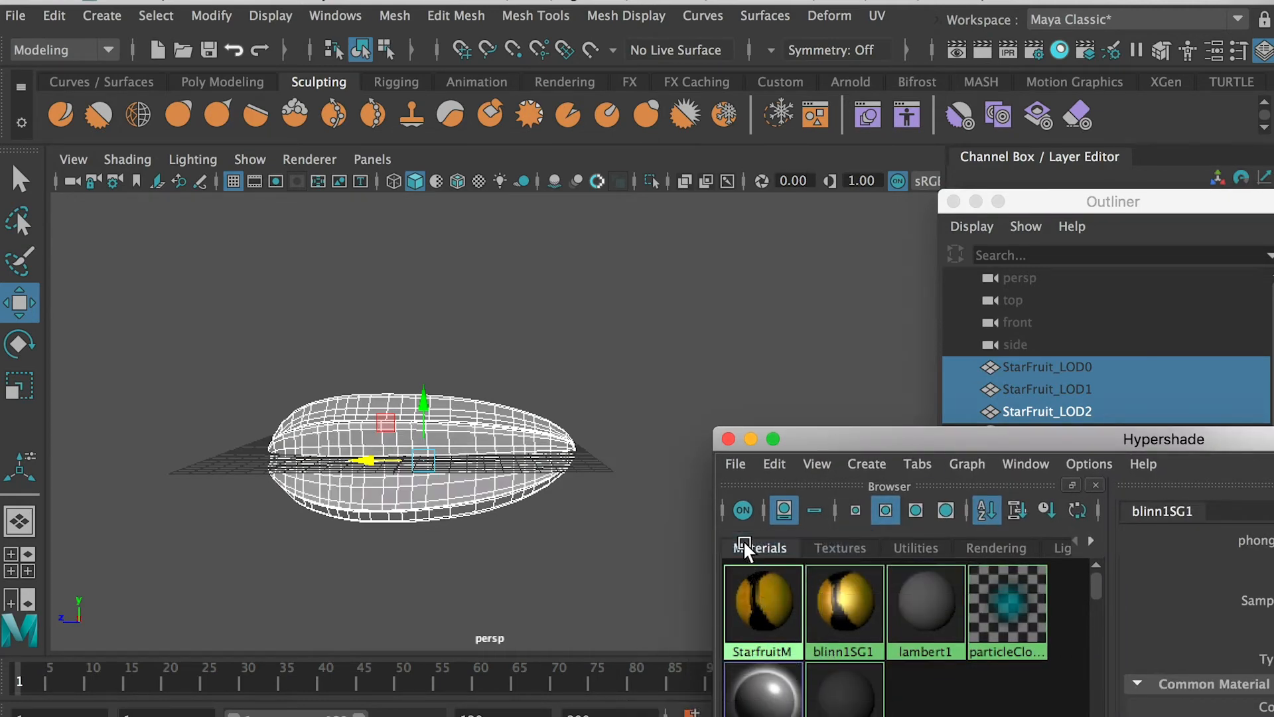
left_click(662, 337)
key("6")
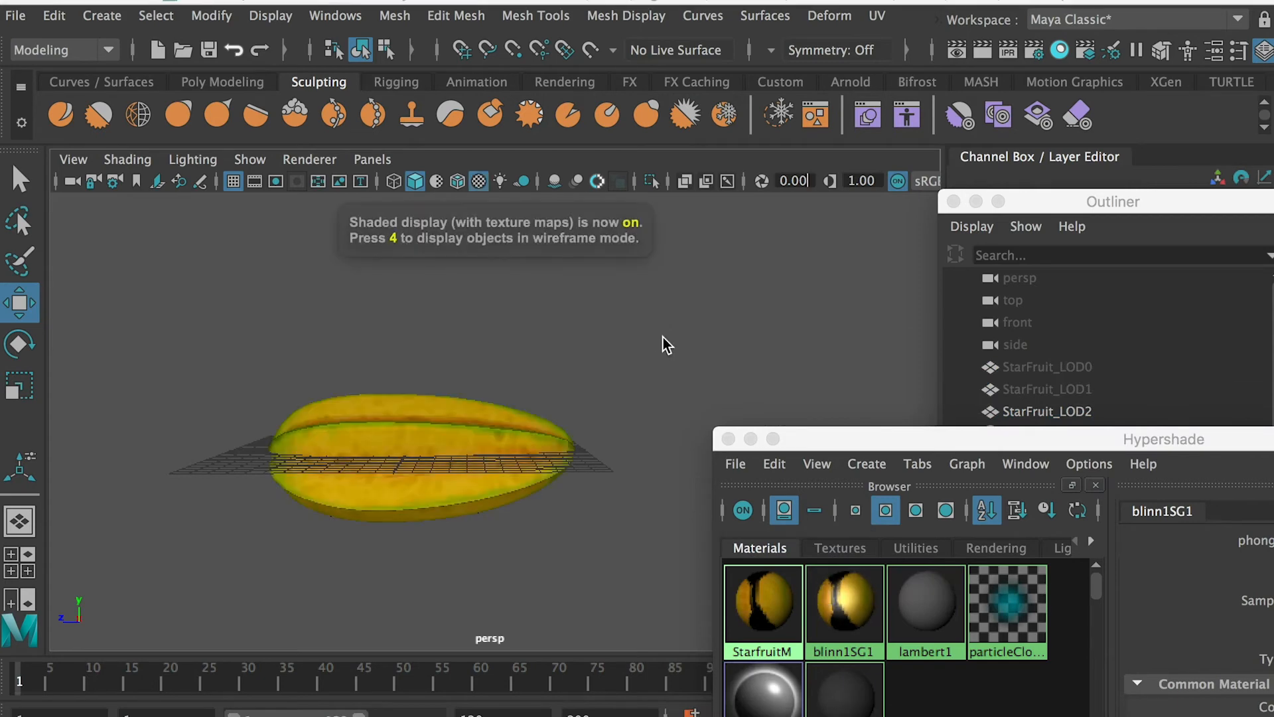
double_click(817, 439)
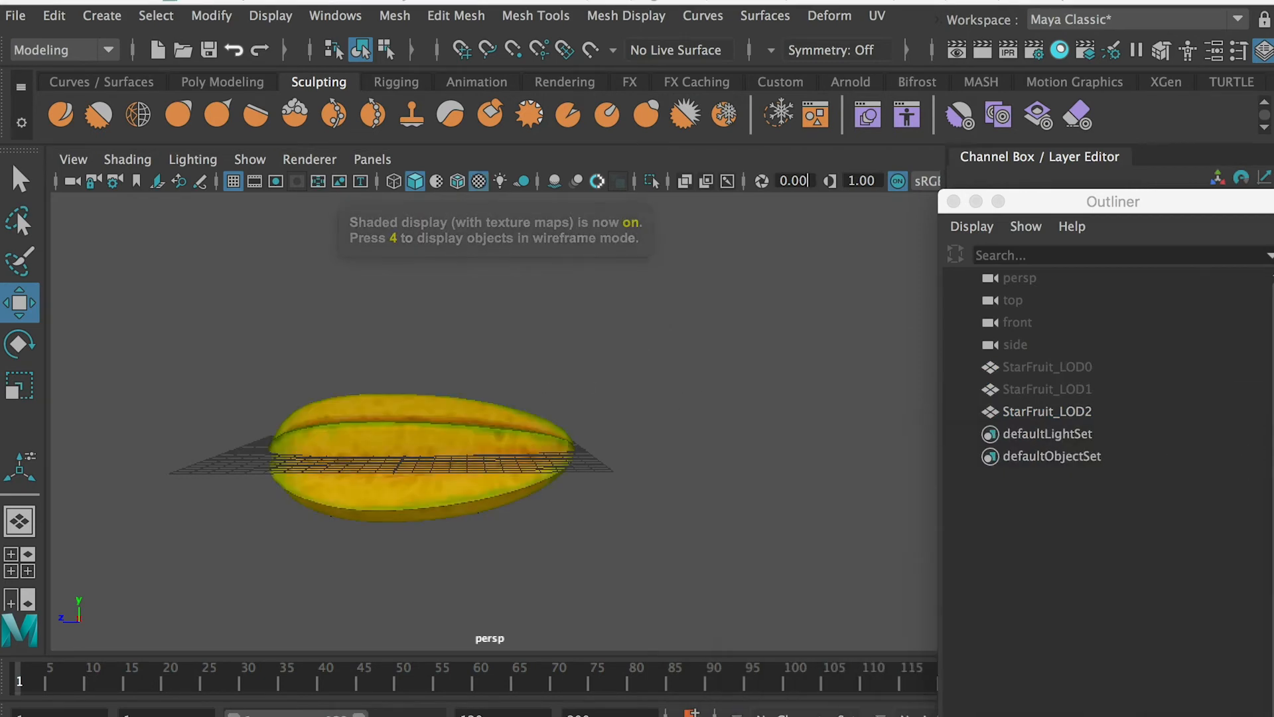
Show the hidden StarFruit_LOD0 and StarFruit_LOD1 meshes.
left_click_drag(1075, 393, 1062, 375)
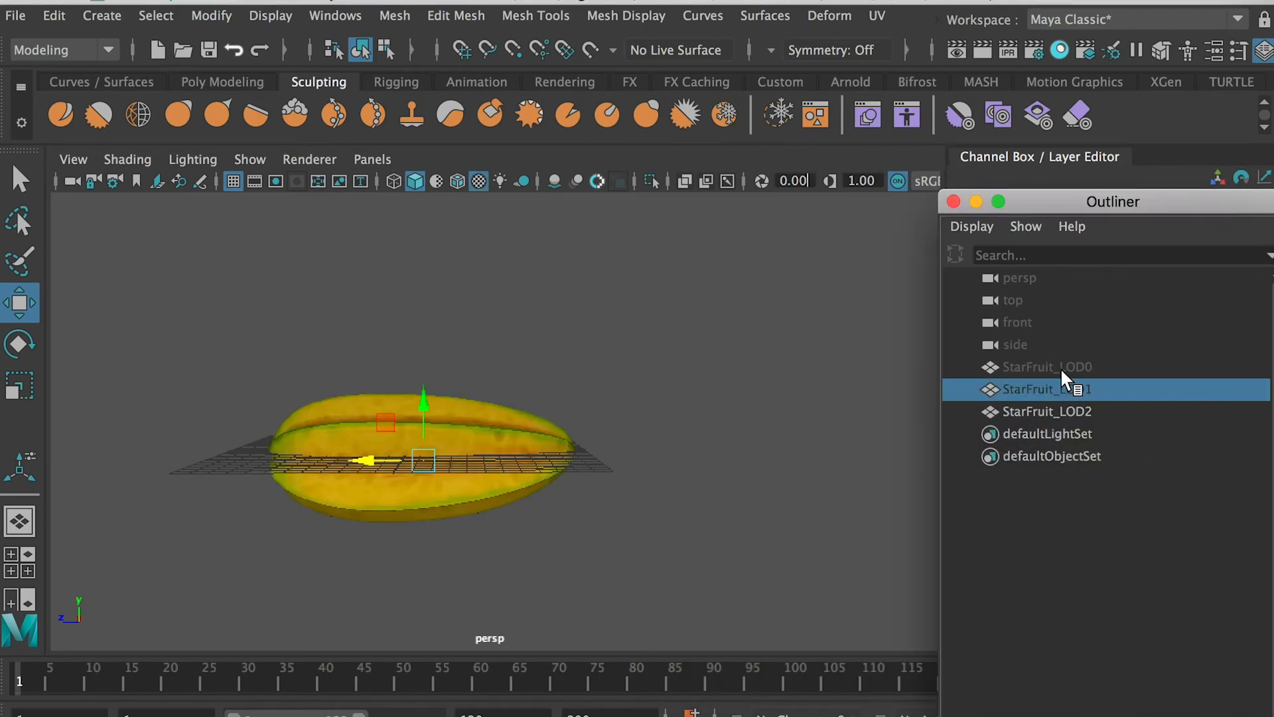
left_click(1060, 368, "shift")
key("shift+h")
Move StarFruit_LOD0 and StarFruit_LOD1 along the Z axis to opposite sides of StarFruit_LOD2.
left_click(1053, 407)
left_click(1047, 367)
left_click_drag(372, 459, 705, 439)
left_click(1047, 389)
left_click_drag(373, 460, 45, 465)
left_click(300, 511)
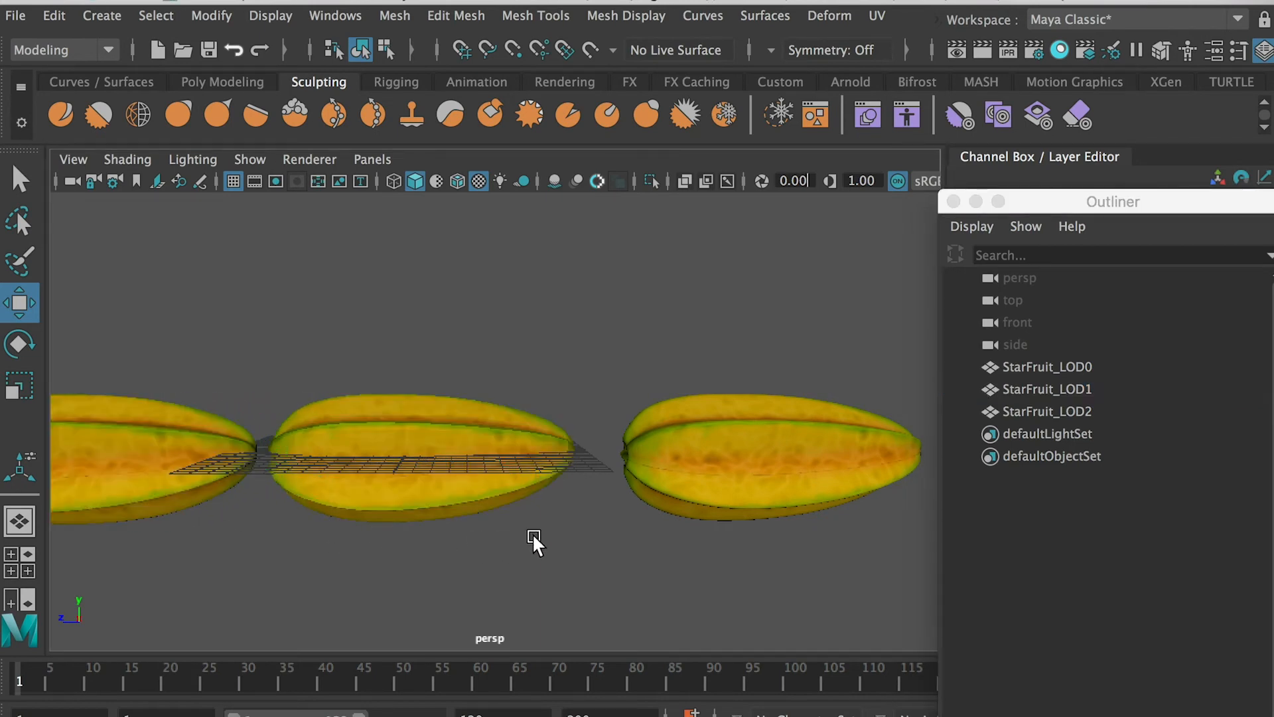
Compare the three textured starfruit meshes side by side, examining the wireframe density of StarFruit_LOD0 and StarFruit_LOD1.
left_click_drag(620, 534, 393, 451, "alt")
left_click_drag(665, 460, 584, 448, "alt")
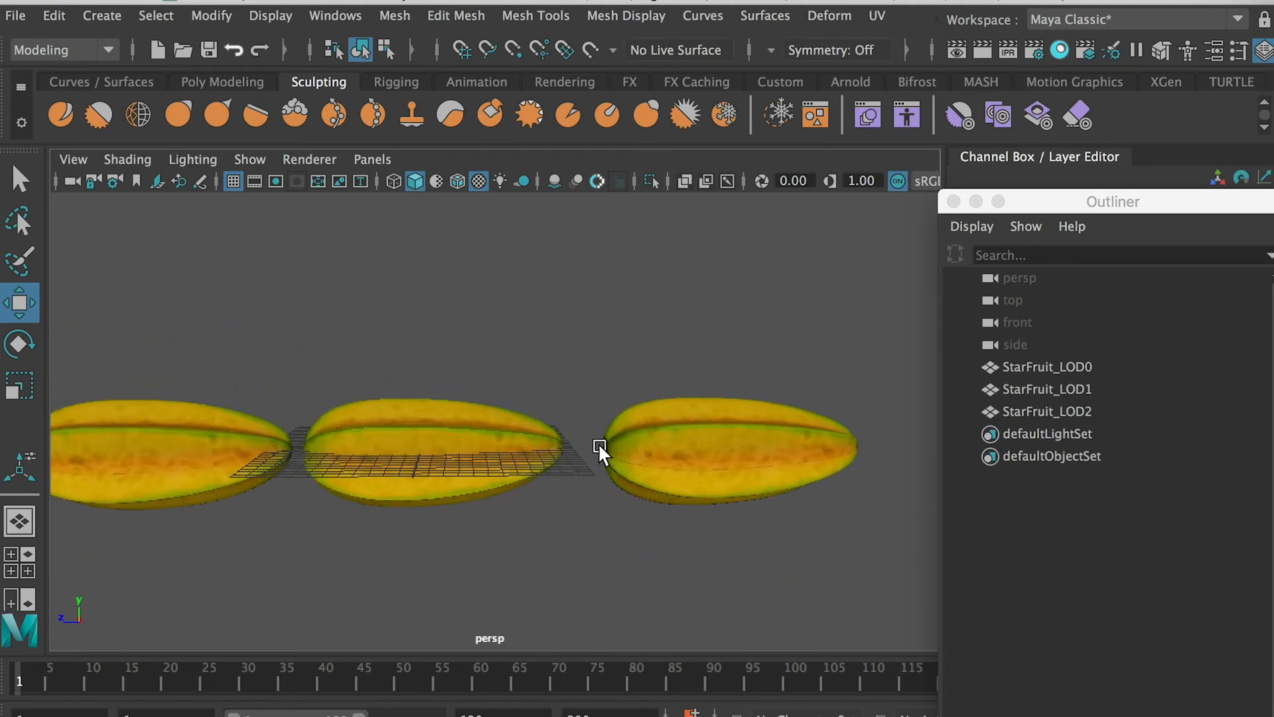
right_click_drag(624, 463, 491, 445, "alt")
left_click(1066, 366)
right_click_drag(635, 420, 978, 591, "alt")
middle_click_drag(713, 531, 302, 538, "alt")
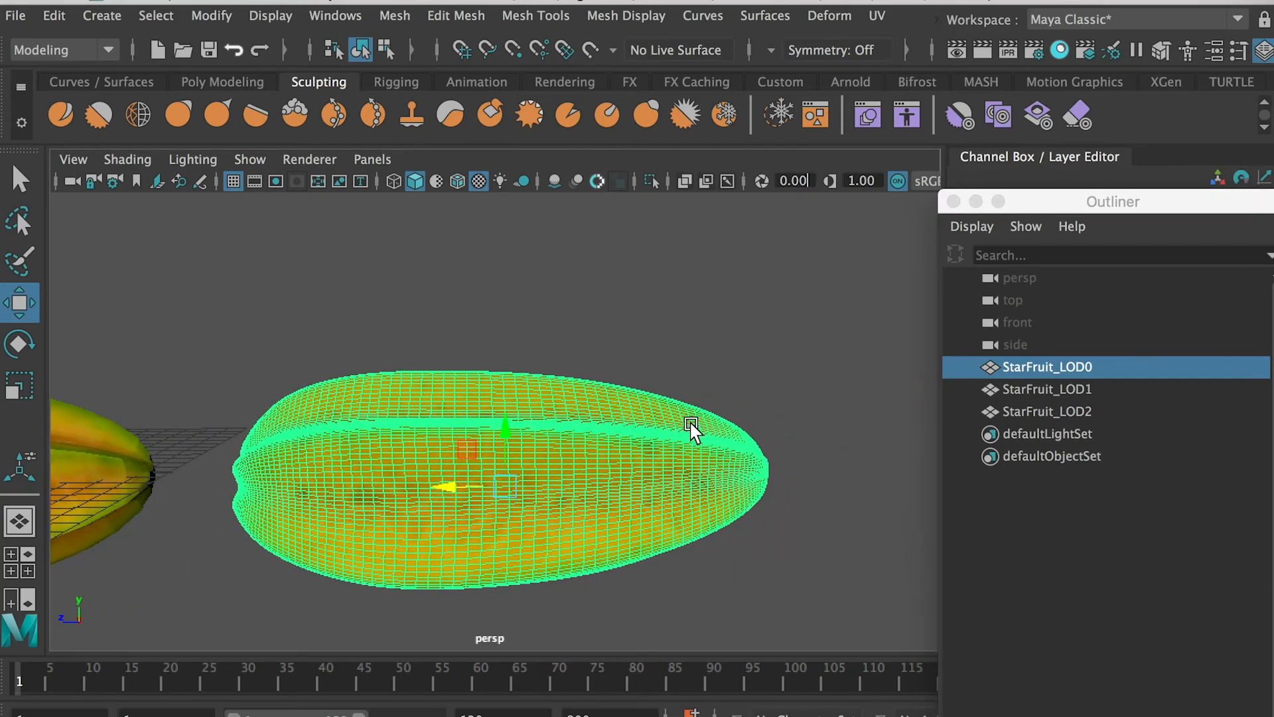
right_click_drag(564, 439, 597, 504, "alt")
left_click(1001, 391)
right_click_drag(762, 449, 427, 451, "alt")
middle_click_drag(427, 452, 837, 430, "alt")
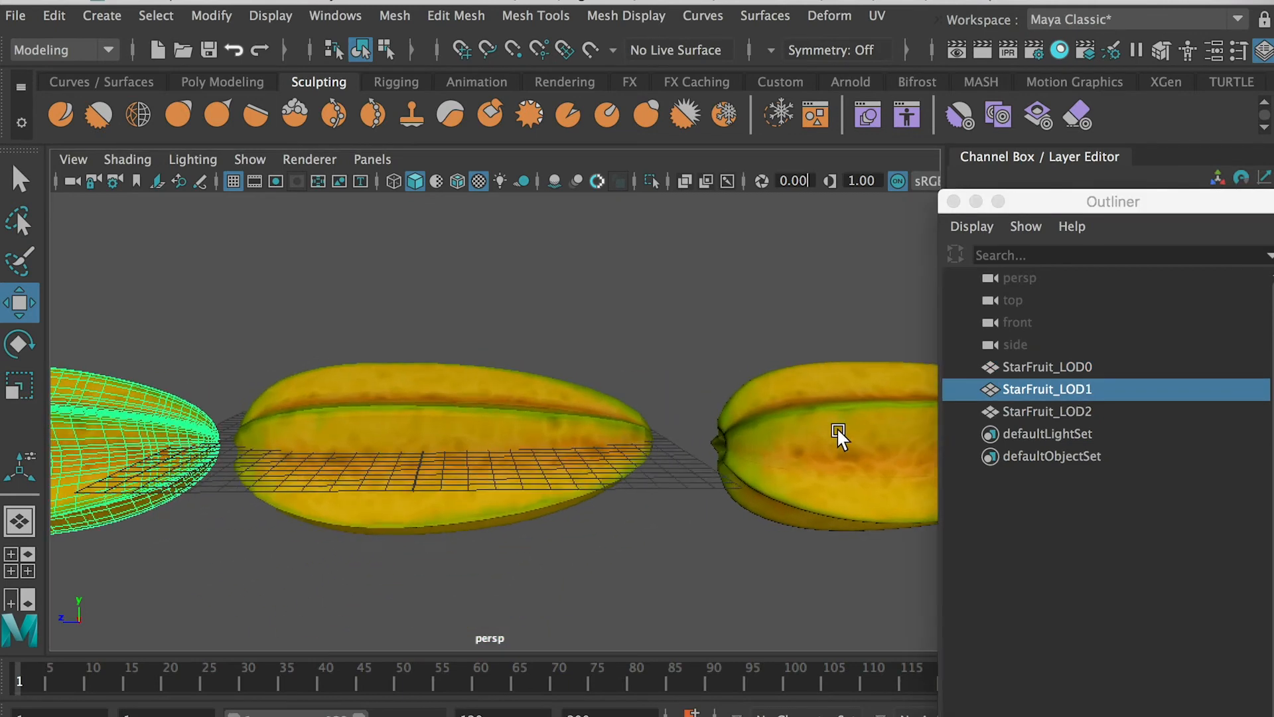
right_click_drag(837, 430, 558, 434, "alt")
middle_click_drag(186, 411, 425, 409, "alt")
left_click(556, 522)
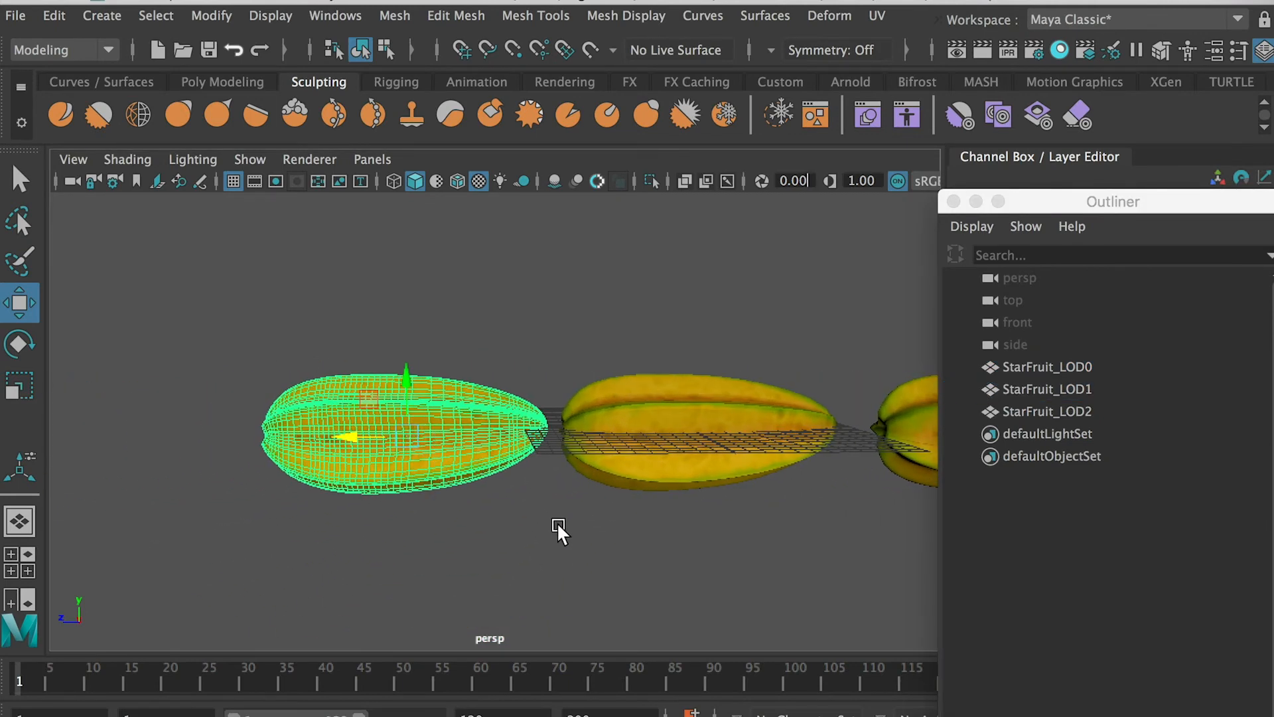
right_click_drag(565, 524, 484, 432, "alt")
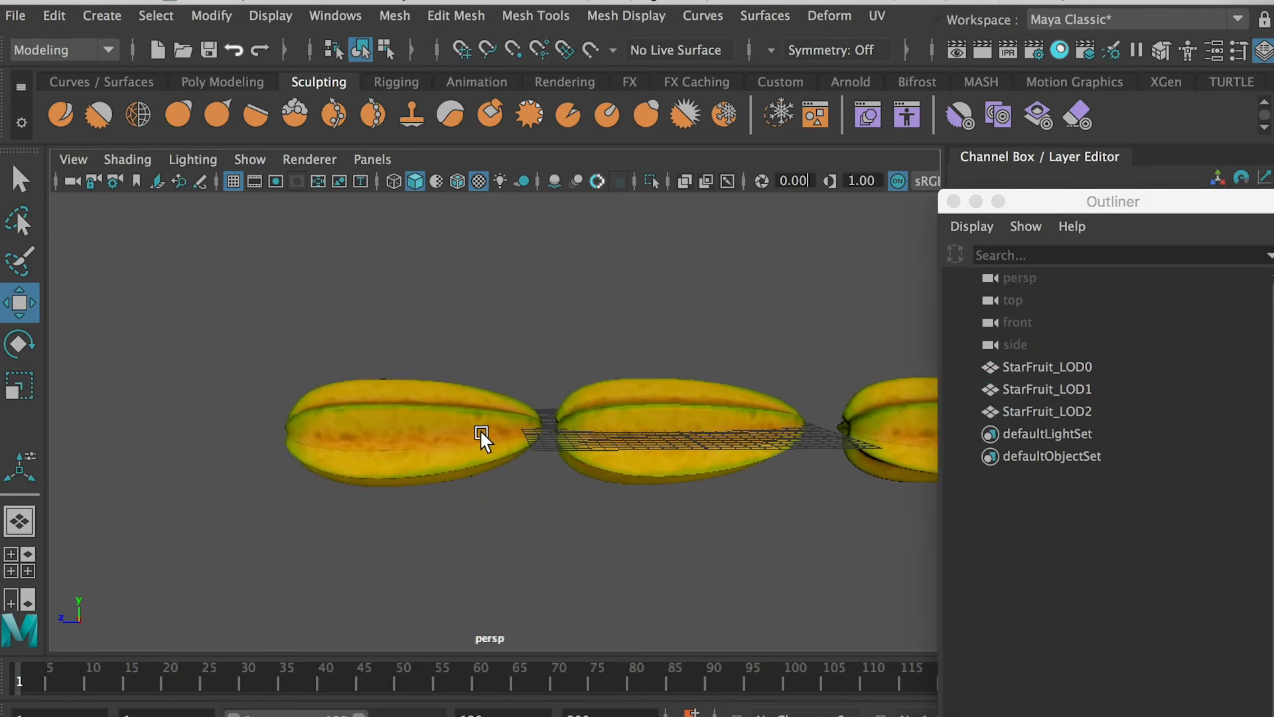
left_click(1063, 389)
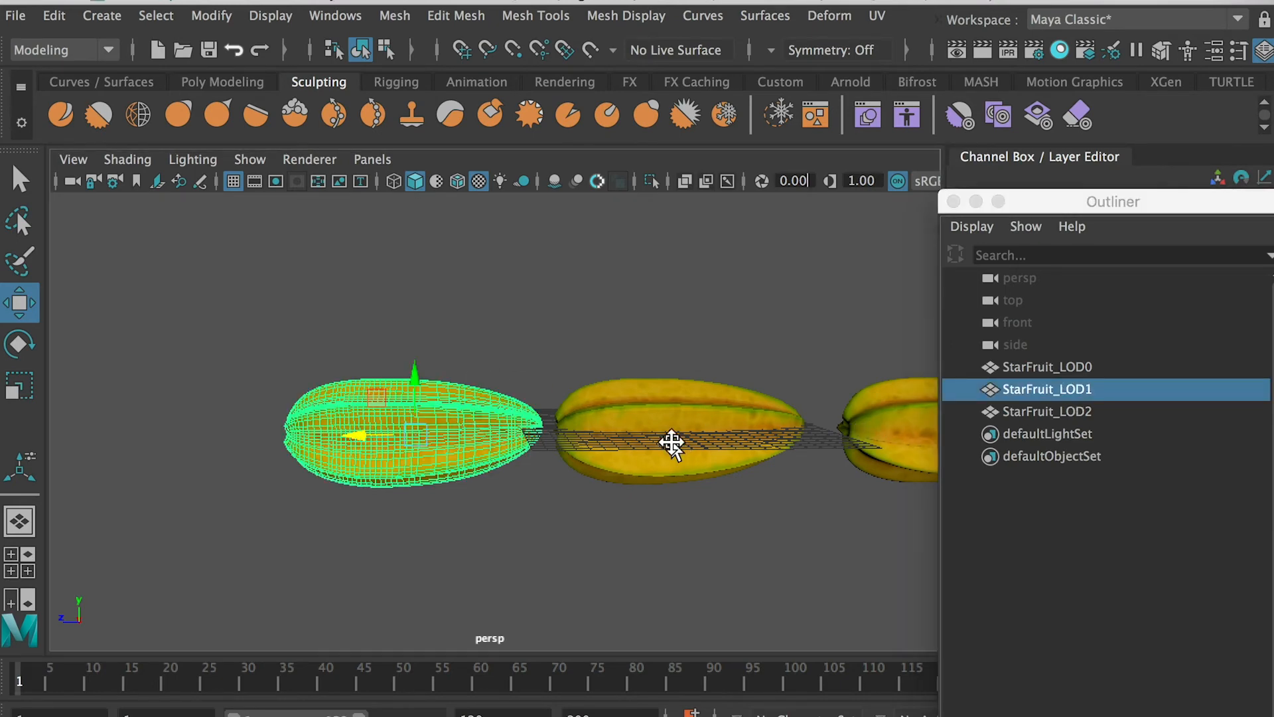
middle_click_drag(674, 441, 597, 455, "alt")
left_click(608, 451)
Undo the moves of StarFruit_LOD1 and StarFruit_LOD0, then clear the selection.
key("ctrl+z")
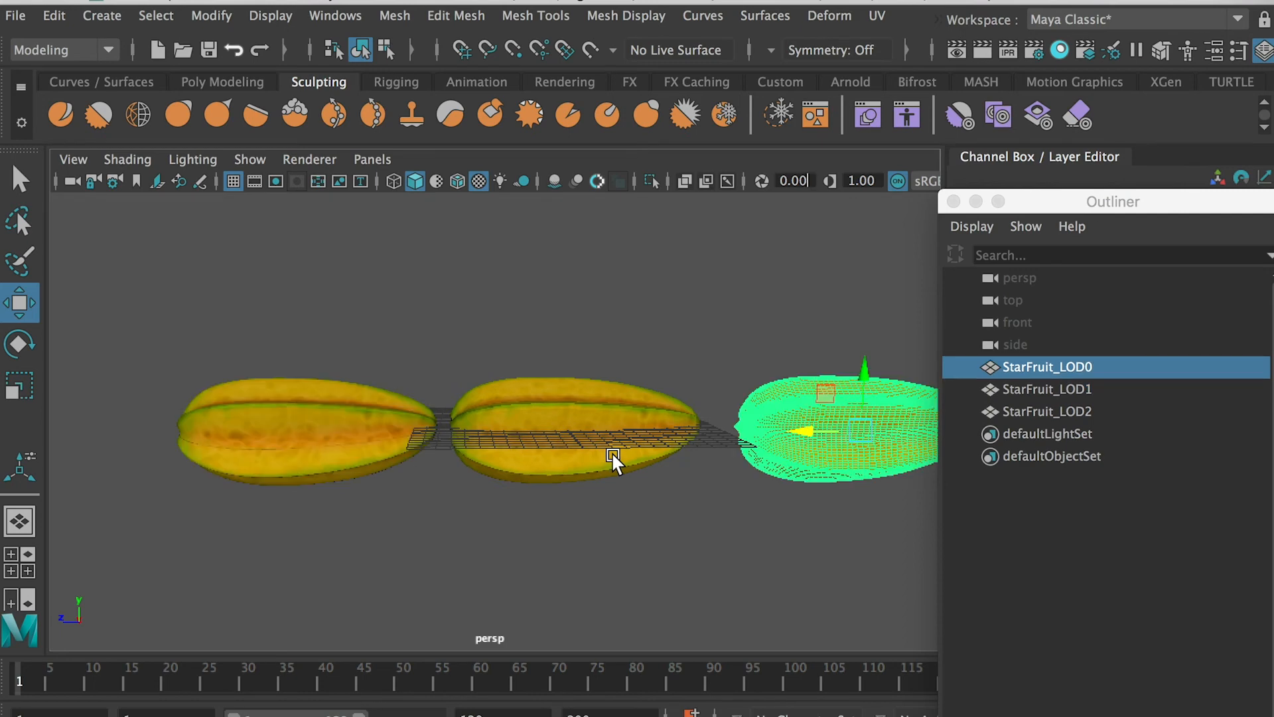
key("ctrl+z")
key("ctrl+z")
key("ctrl+z")
key("ctrl+z")
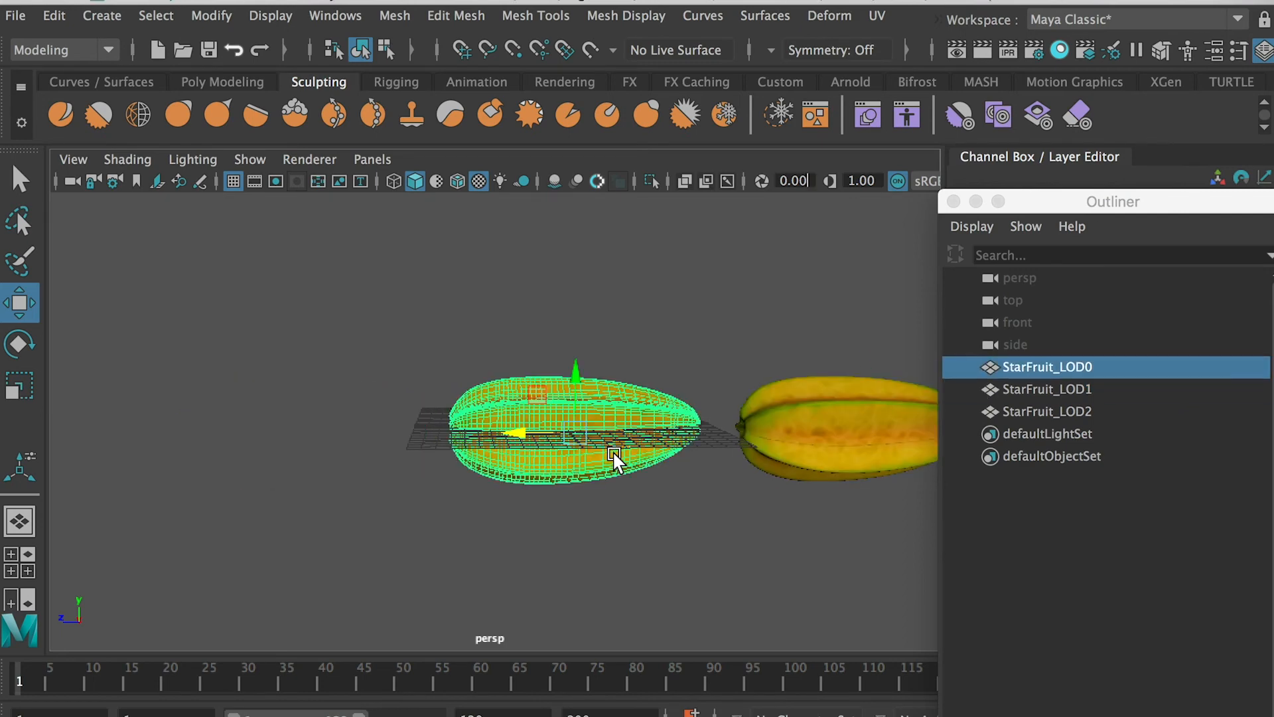
key("ctrl+z")
left_click(755, 485)
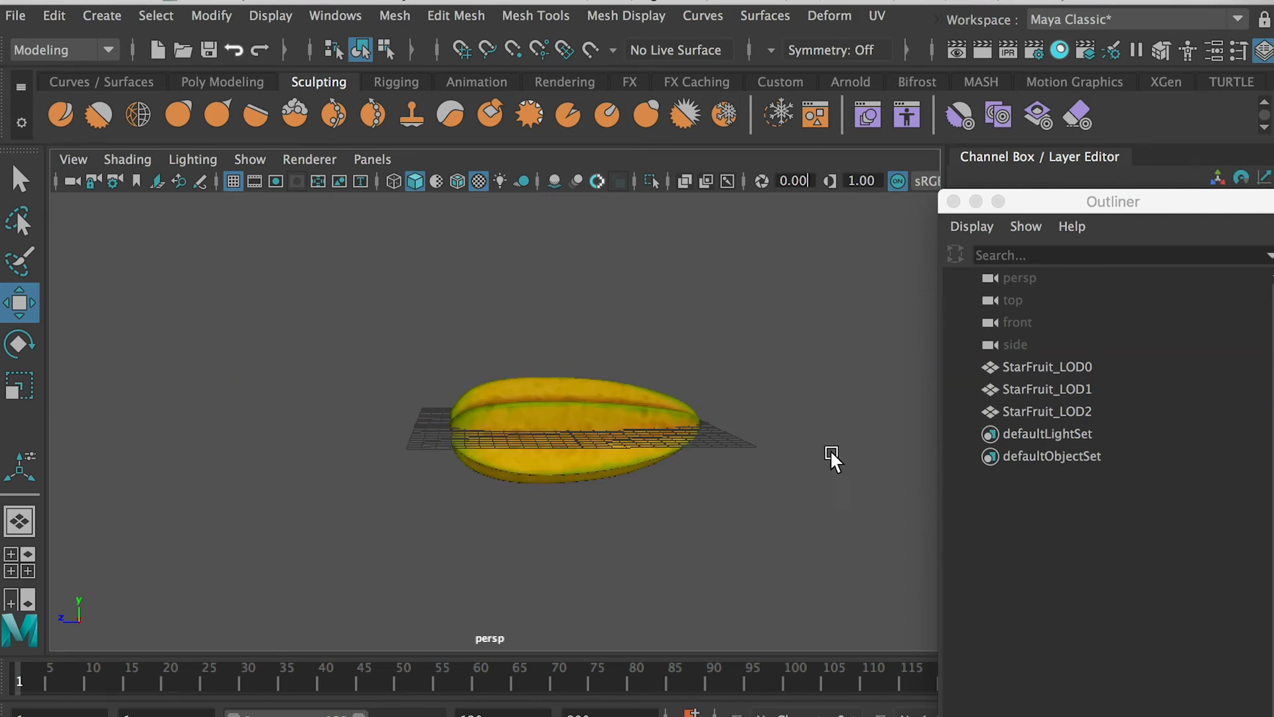
Freeze the transformations of StarFruit_LOD0, StarFruit_LOD1 and StarFruit_LOD2 together.
left_click(1041, 368)
left_click(1033, 410, "shift")
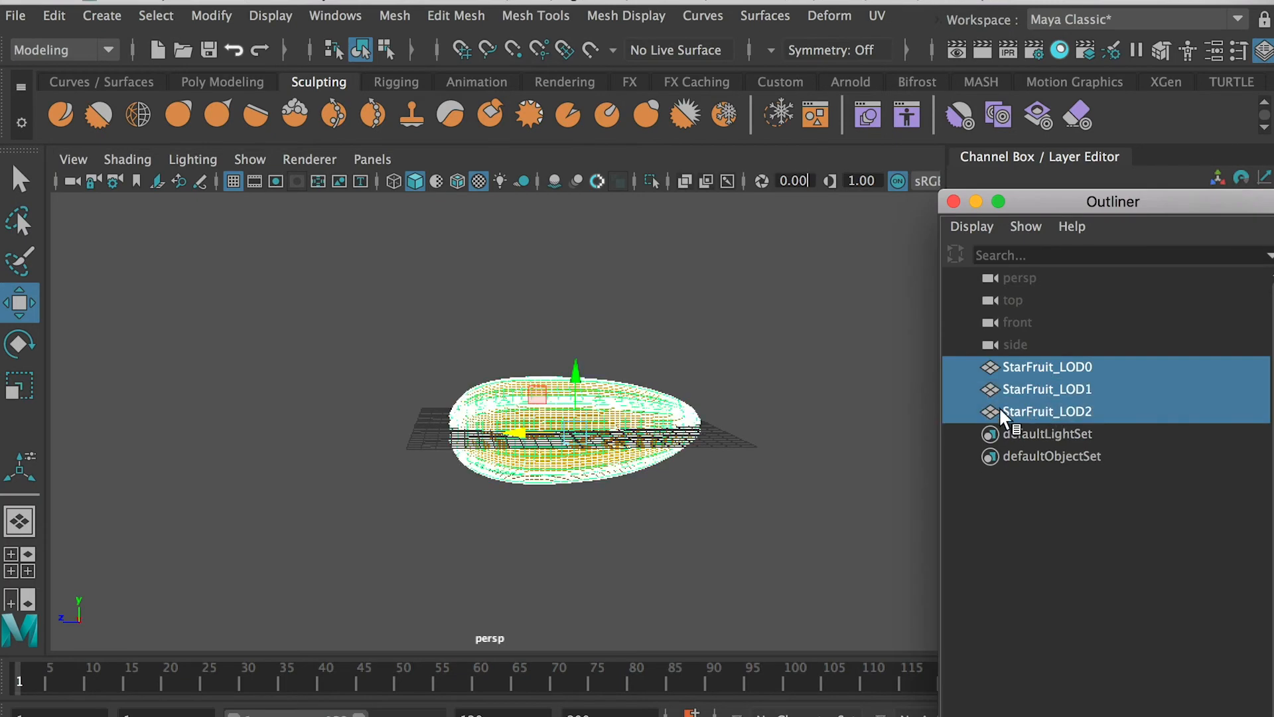
left_click(219, 17)
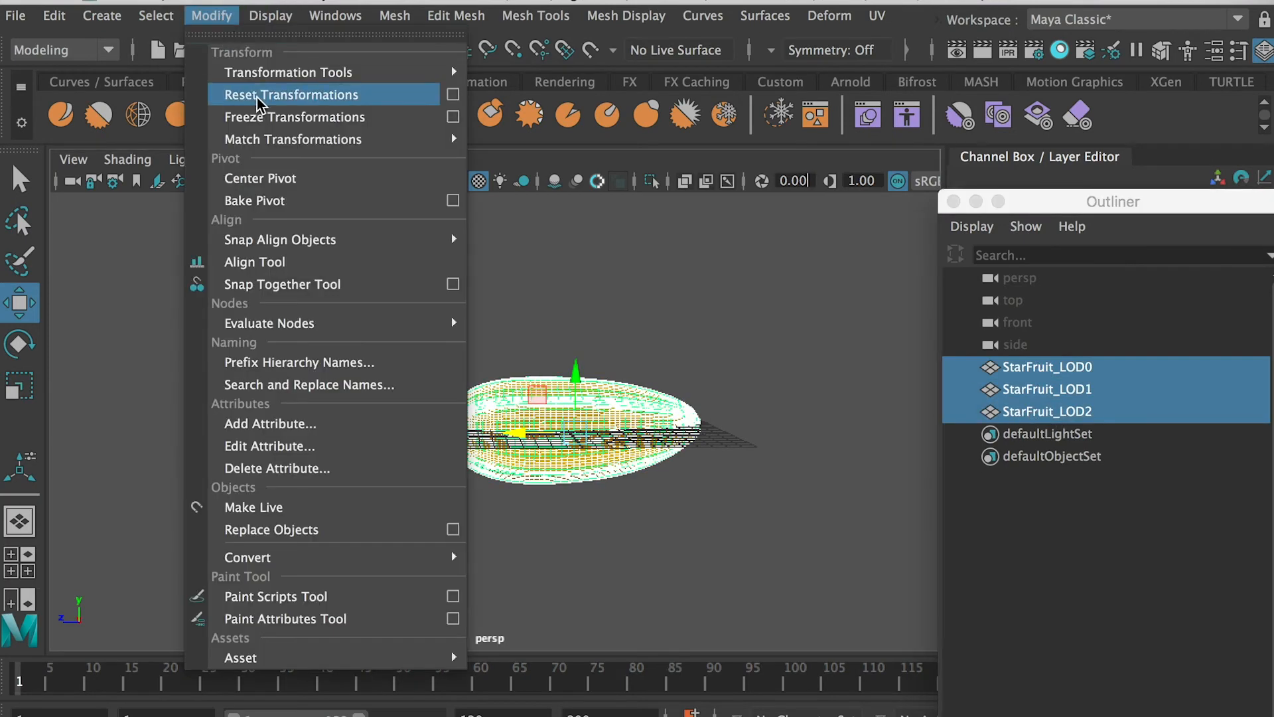
left_click(263, 118)
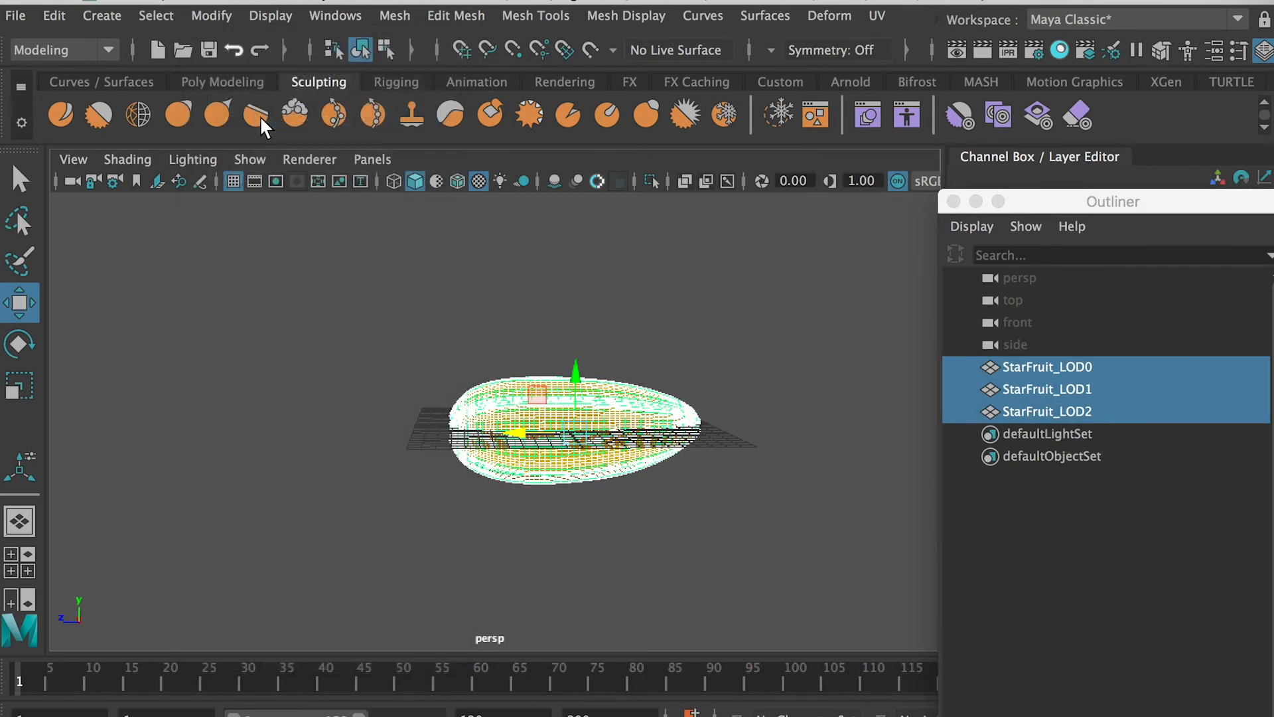
Delete the construction history of the three StarFruit LOD meshes and deselect them.
left_click(53, 16)
mouse_move(279, 279)
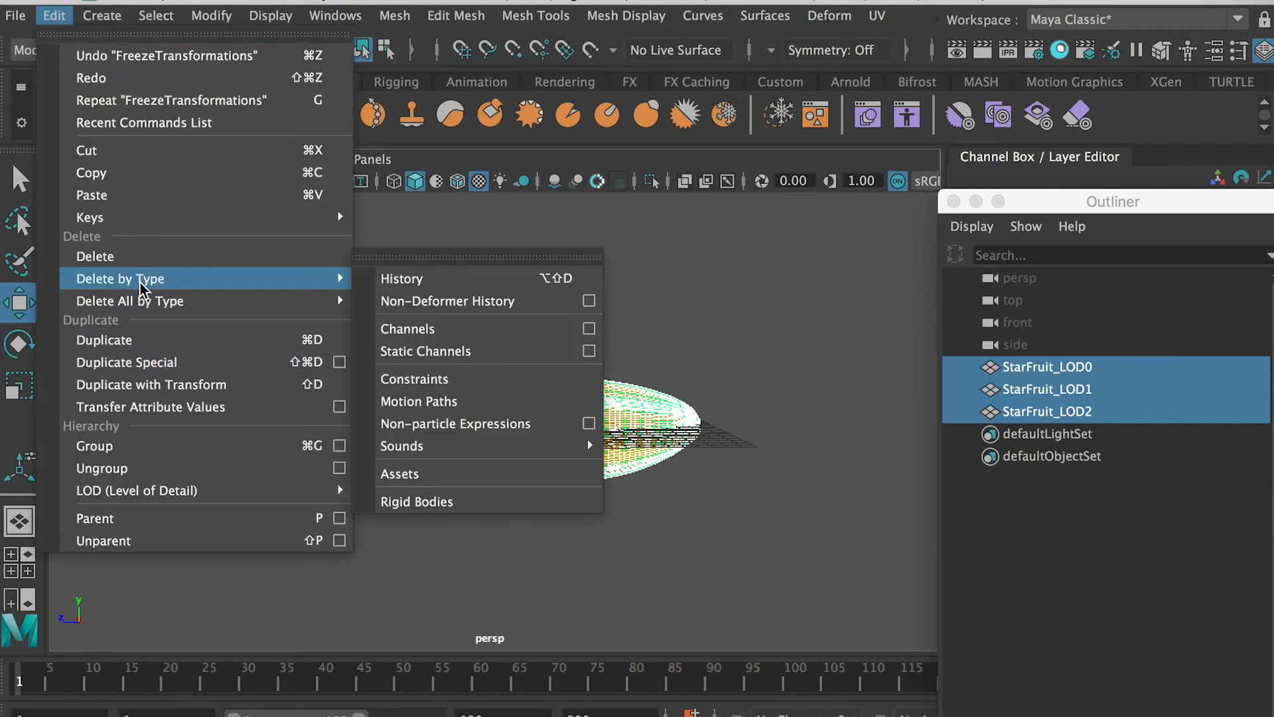
left_click(447, 287)
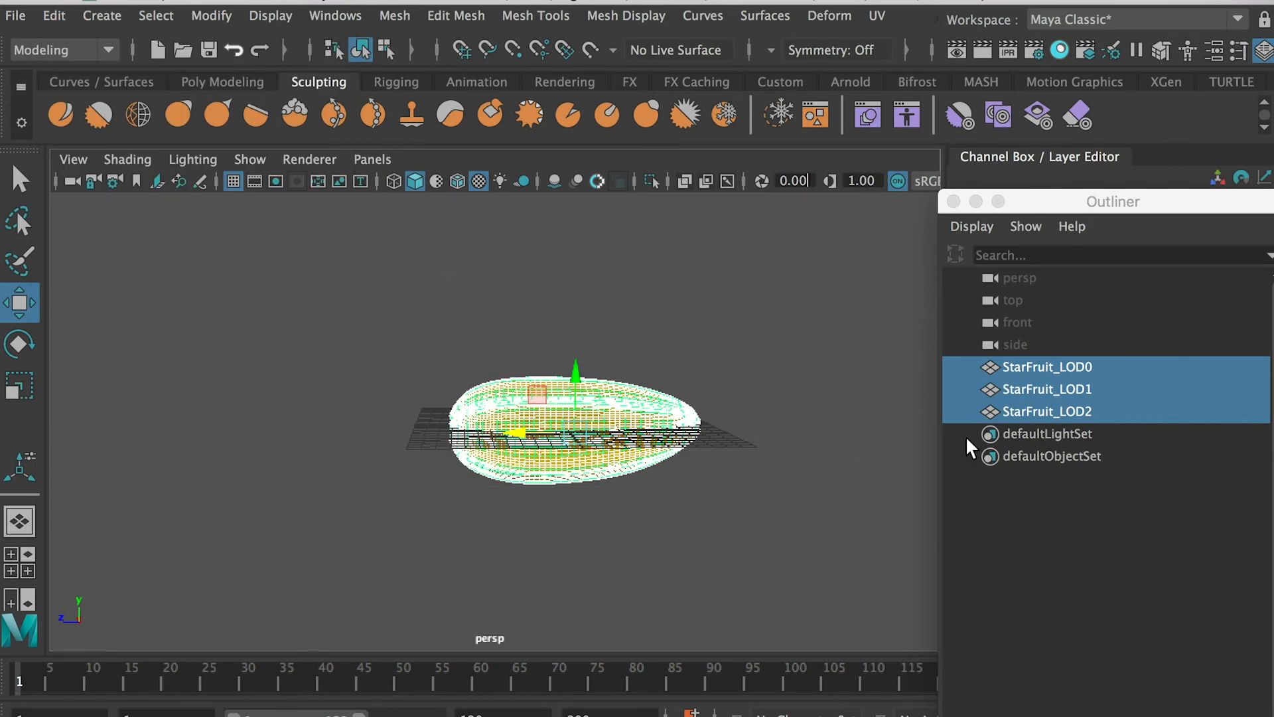
left_click(1015, 491)
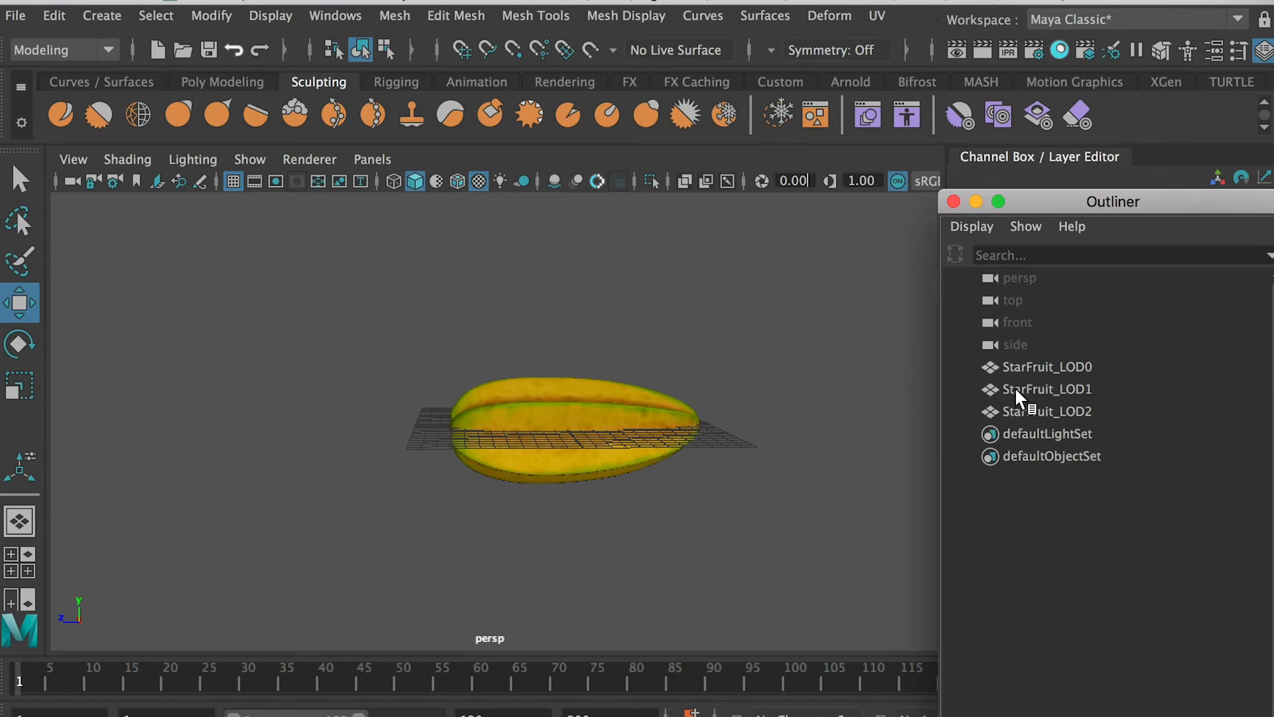
Move the Outliner aside to uncover the Channel Box and leave the three LOD meshes deselected.
left_click(1034, 367)
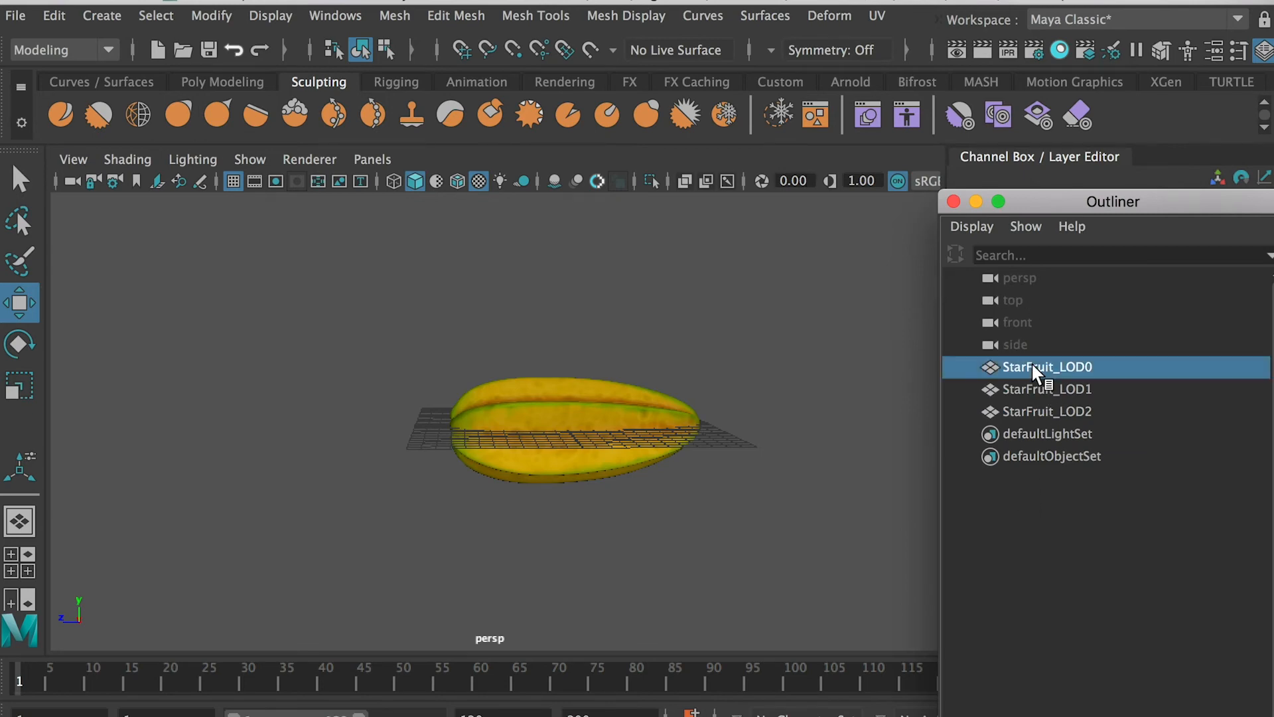
left_click(1029, 408, "shift")
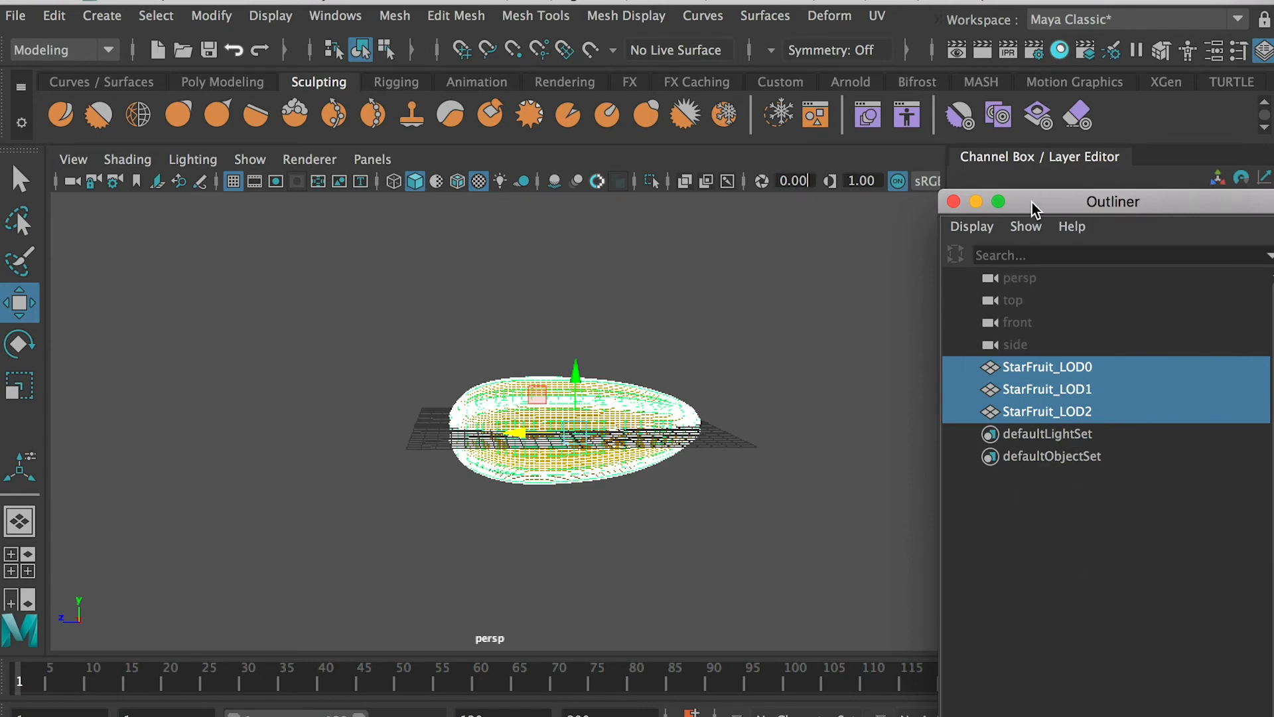
left_click_drag(1032, 202, 1273, 205)
left_click(727, 320)
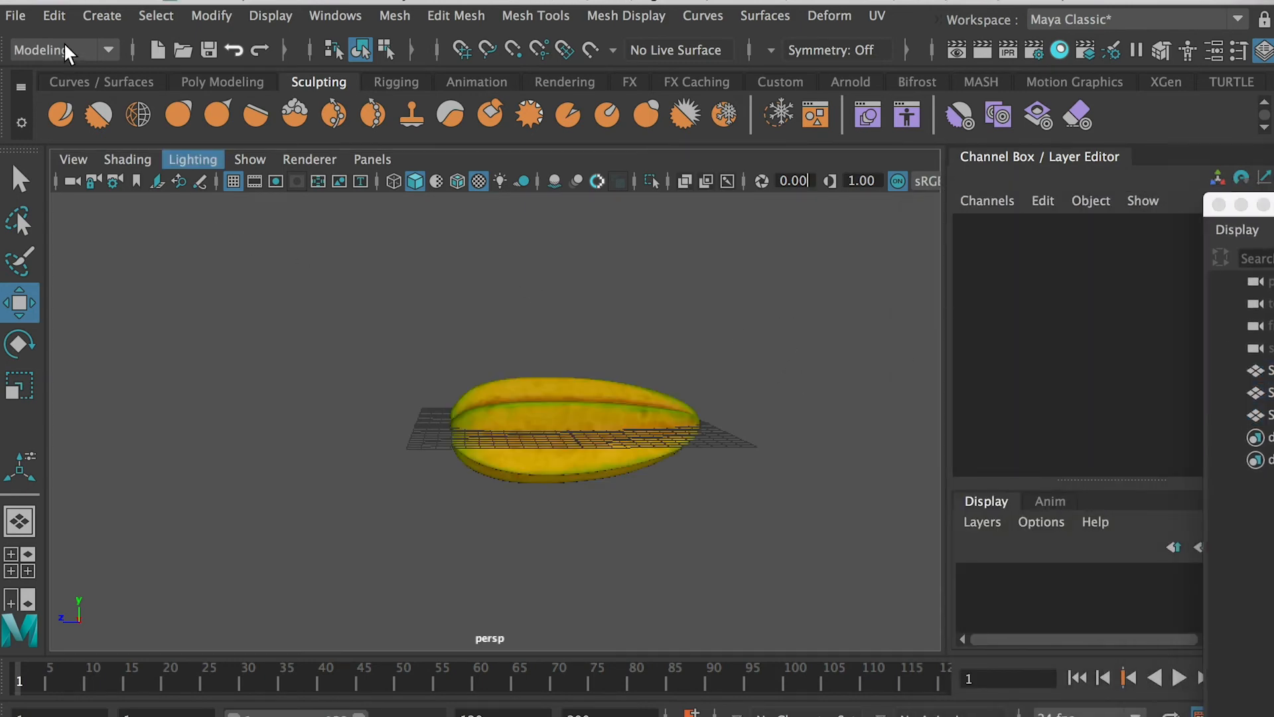
Export the whole scene as an FBX file named StarfruitLOD into the 04LOD project's scenes folder.
left_click(16, 14)
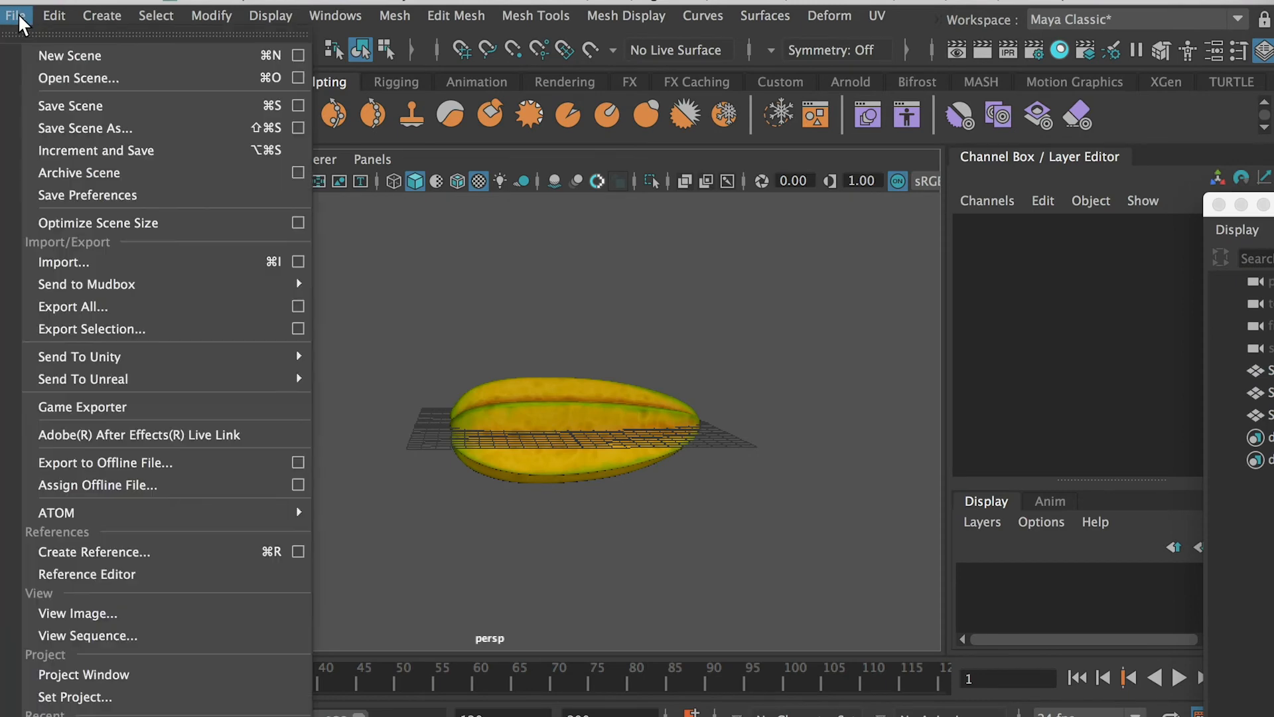
left_click(108, 309)
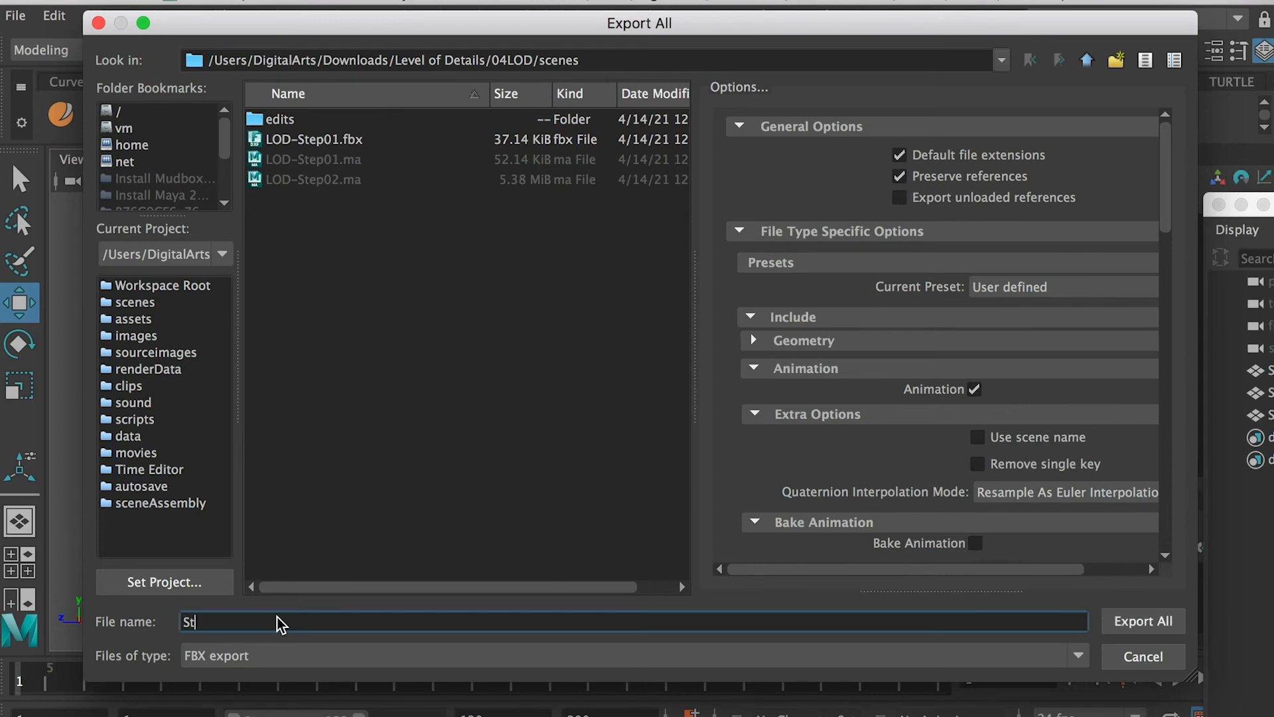
type("ruitLOD")
left_click(1144, 620)
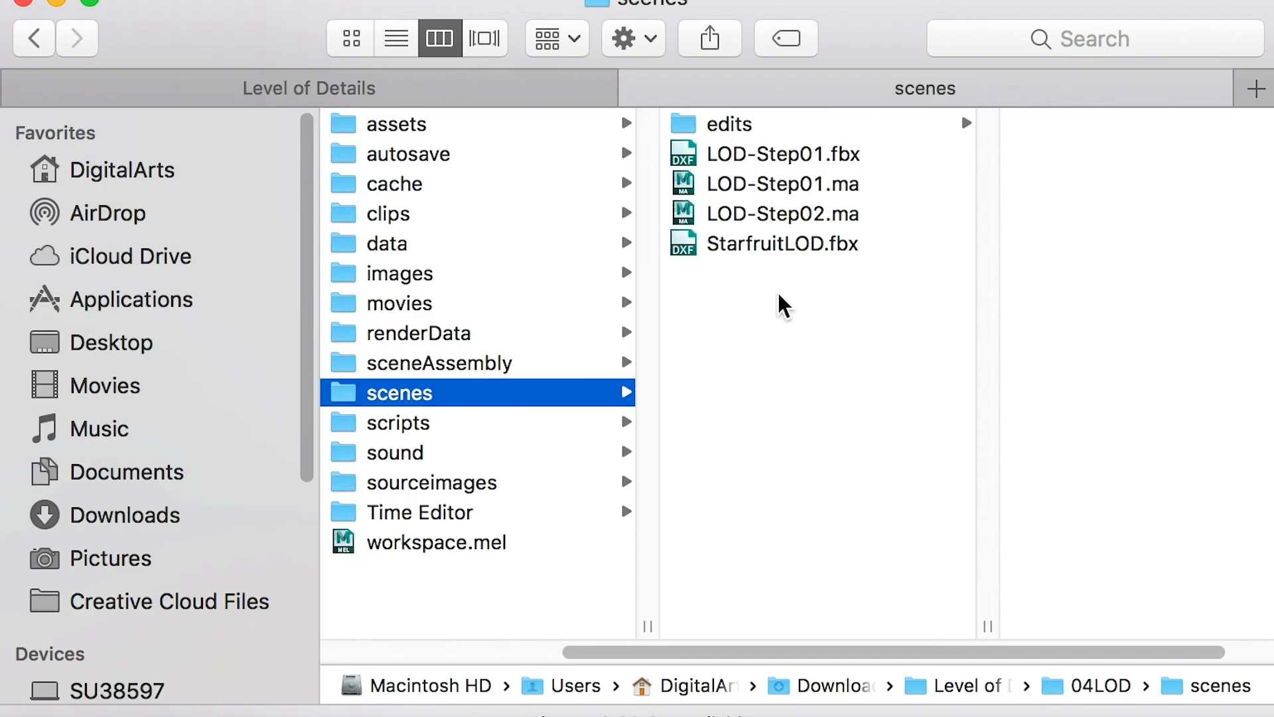
In Finder, add Starfruit_diffuse.JPG beside StarfruitLOD.fbx in the scenes folder and group both files in a new folder named StarfruitLOD.
left_click(709, 244)
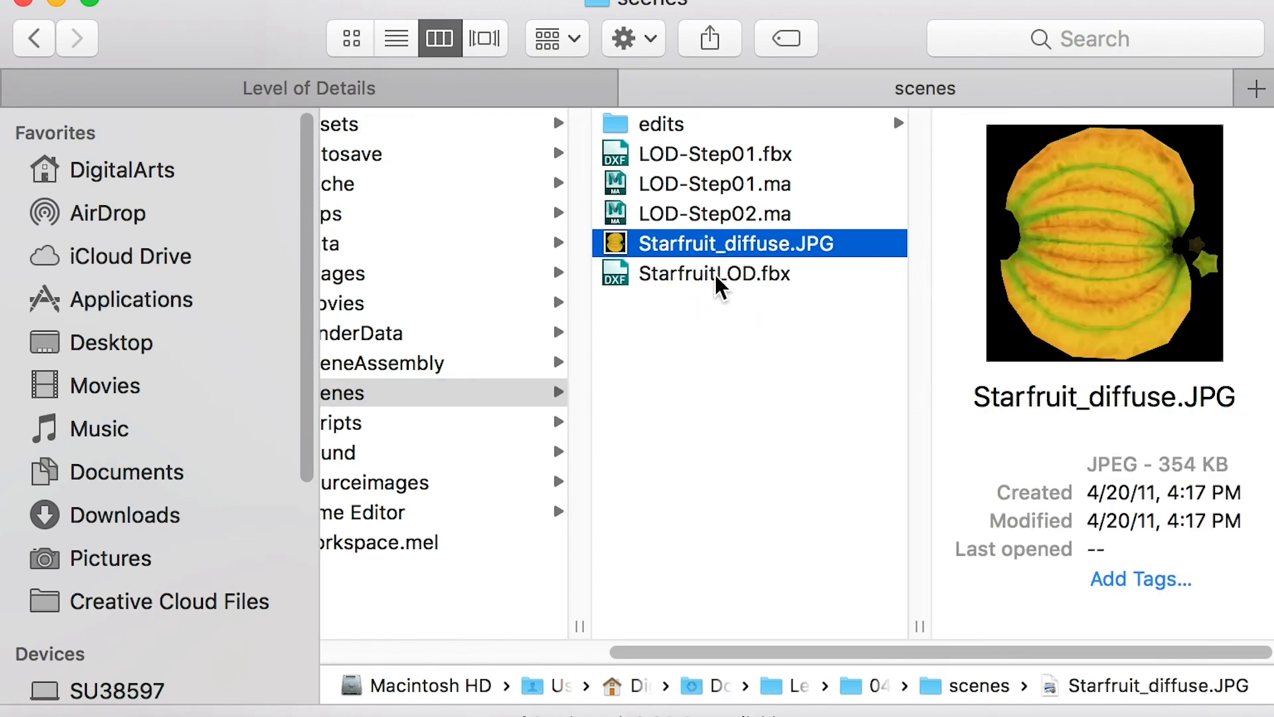
left_click(720, 280)
left_click(708, 255, "shift")
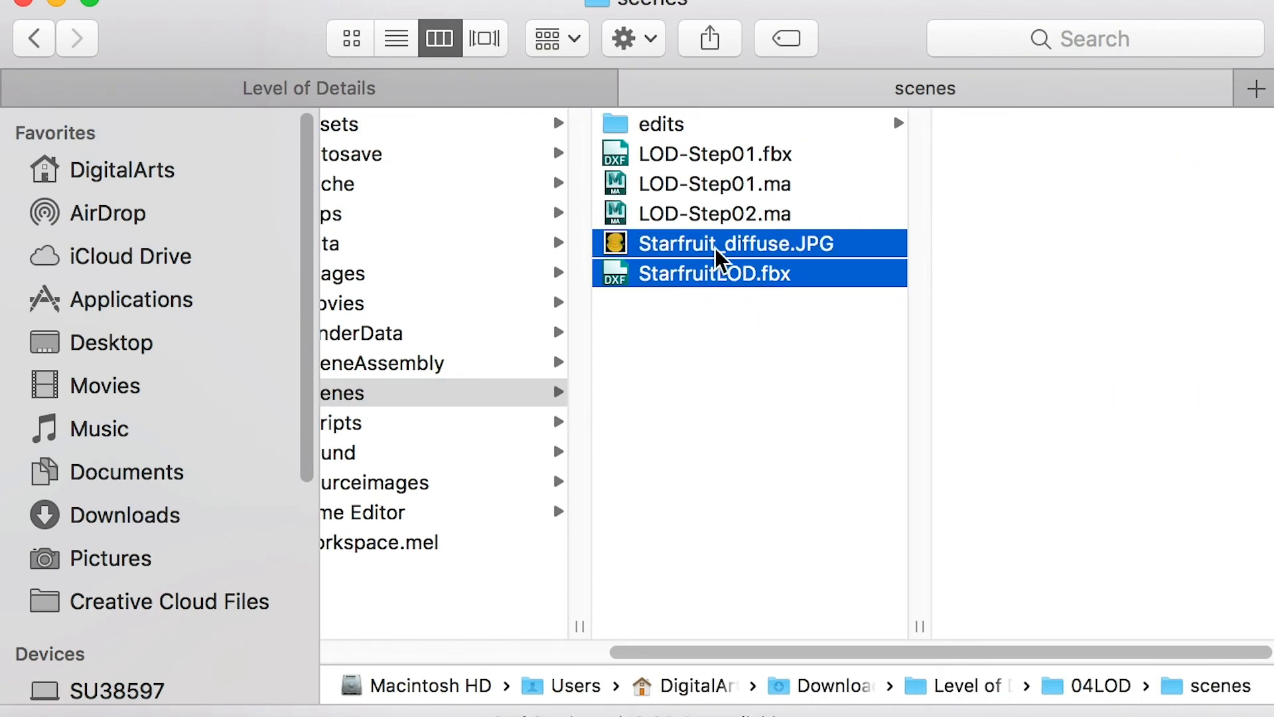
right_click(714, 247)
left_click(750, 264)
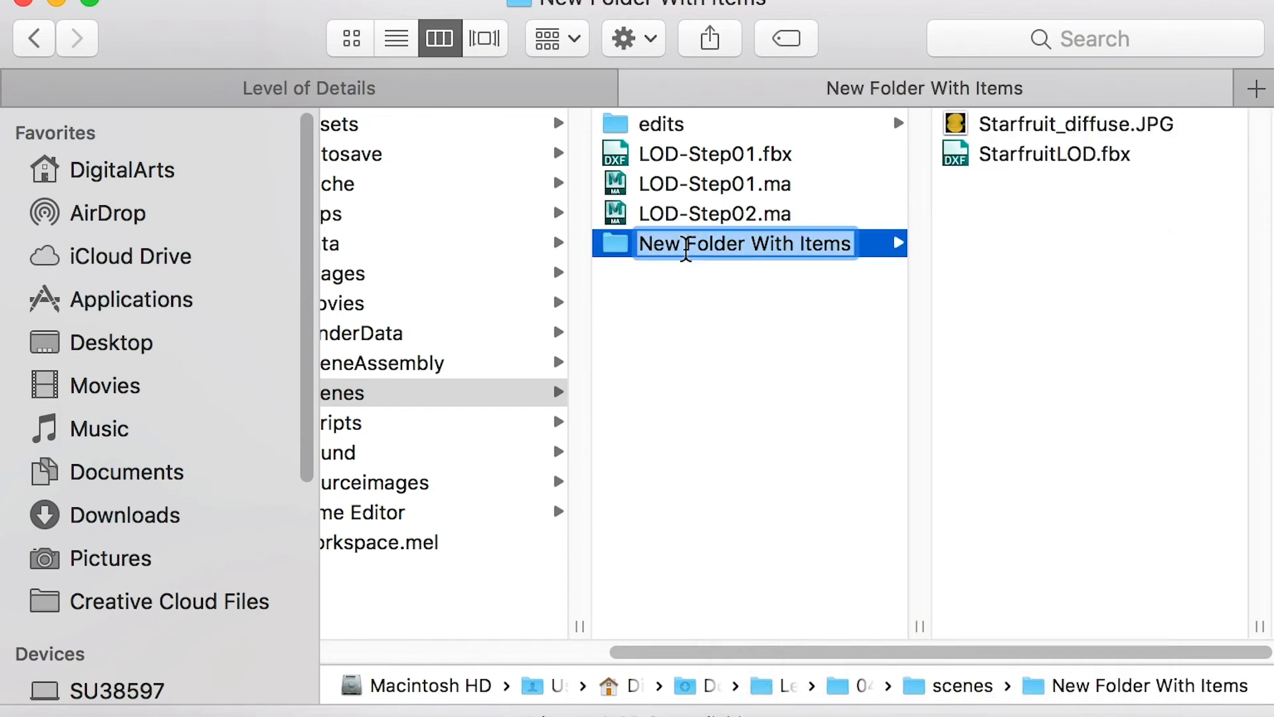
type("Star")
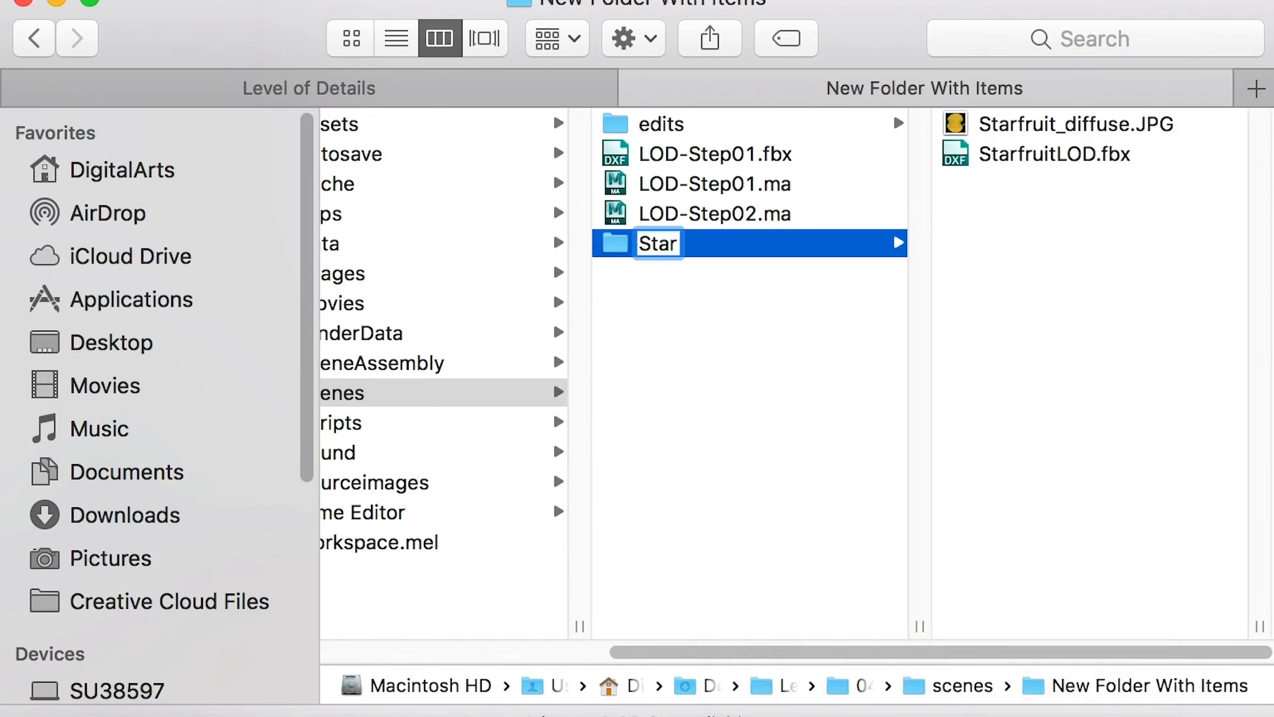
type("F")
key("BackSpace")
type("fruitLOD")
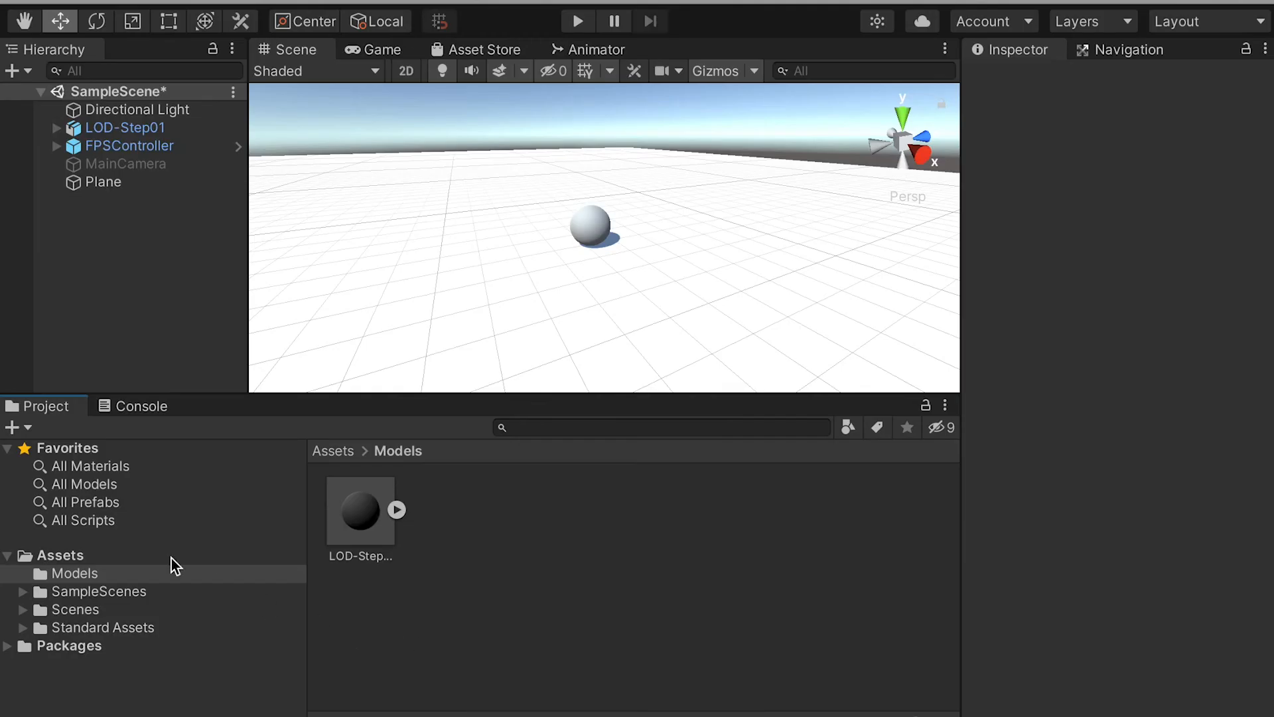
Import the StarfruitLOD folder from Finder into the Models folder of the Unity project's Assets.
left_click(89, 572)
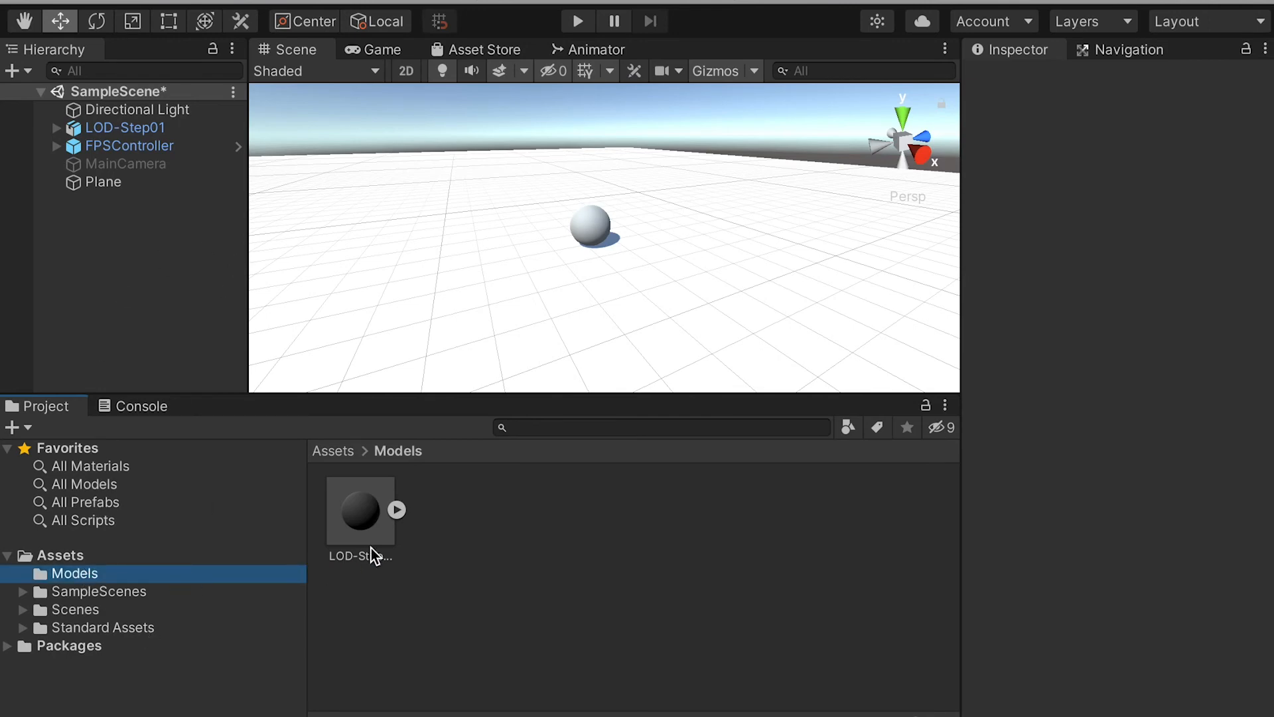
key("super+Tab")
key("super+Tab")
left_click_drag(881, 281, 358, 604)
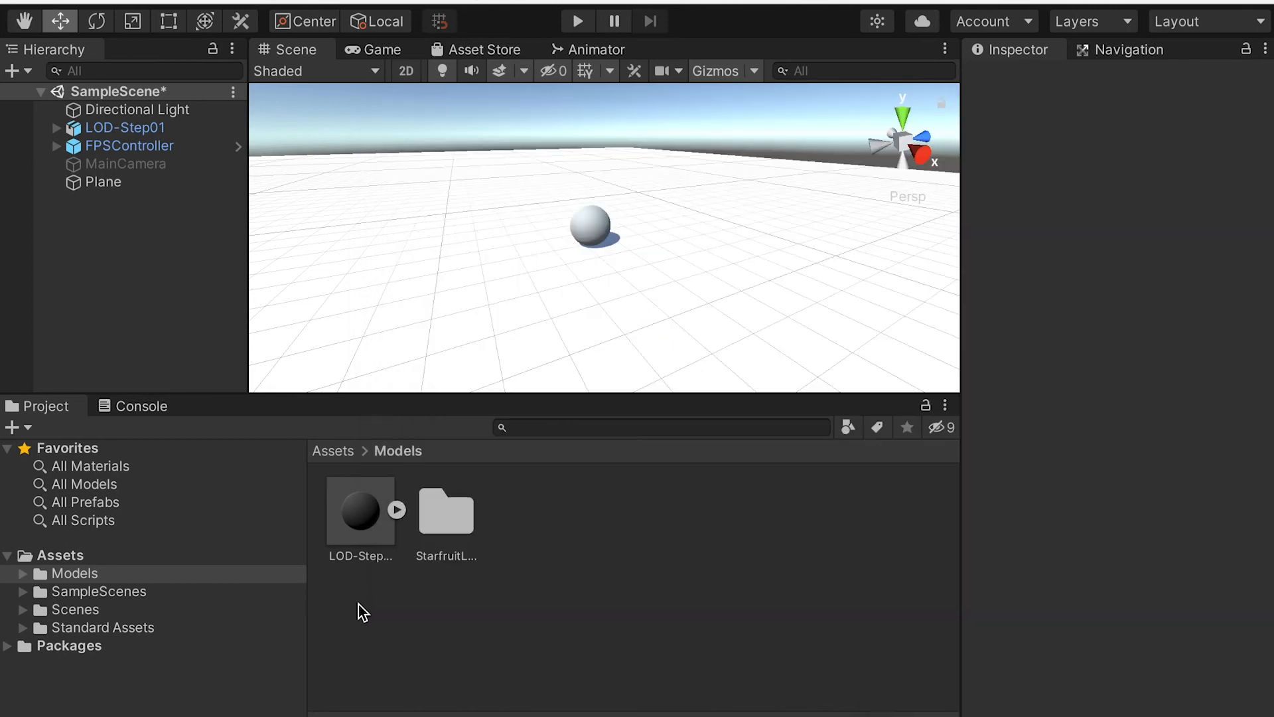
Place the StarfruitLOD model from its imported folder on the plane beside the sphere and scale it uniformly to about 10.19.
double_click(449, 531)
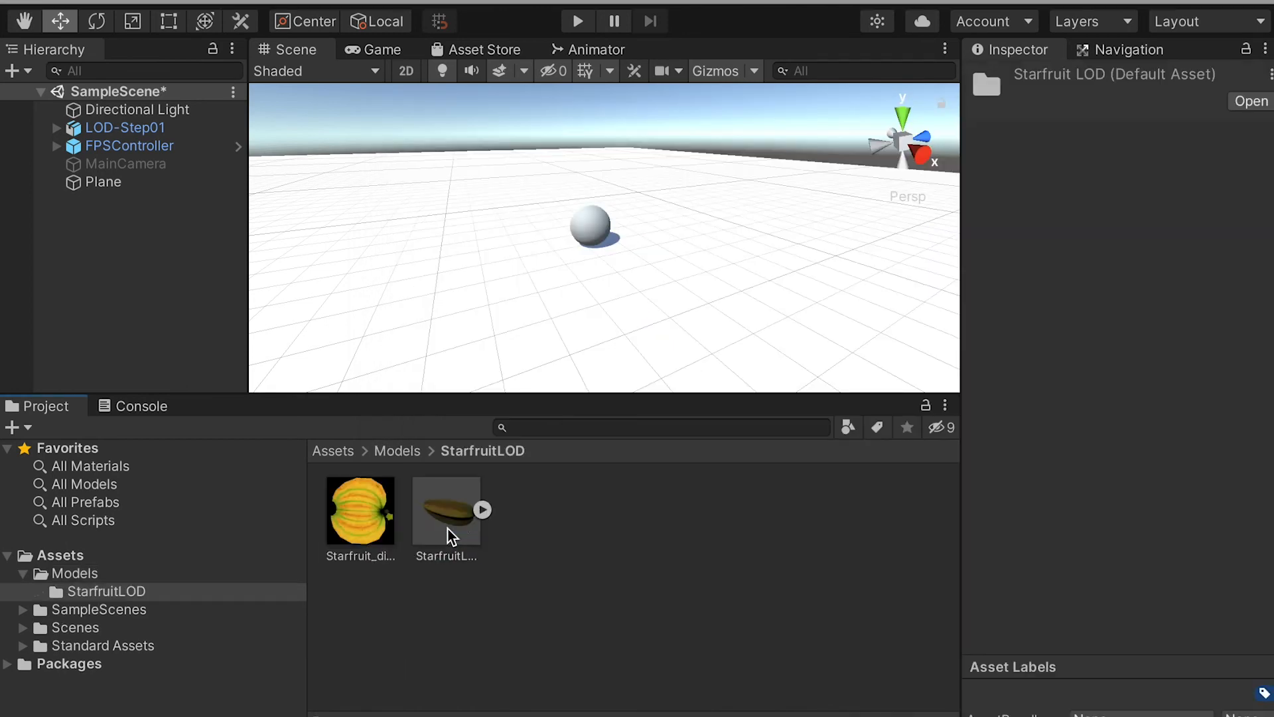
left_click_drag(452, 512, 699, 238)
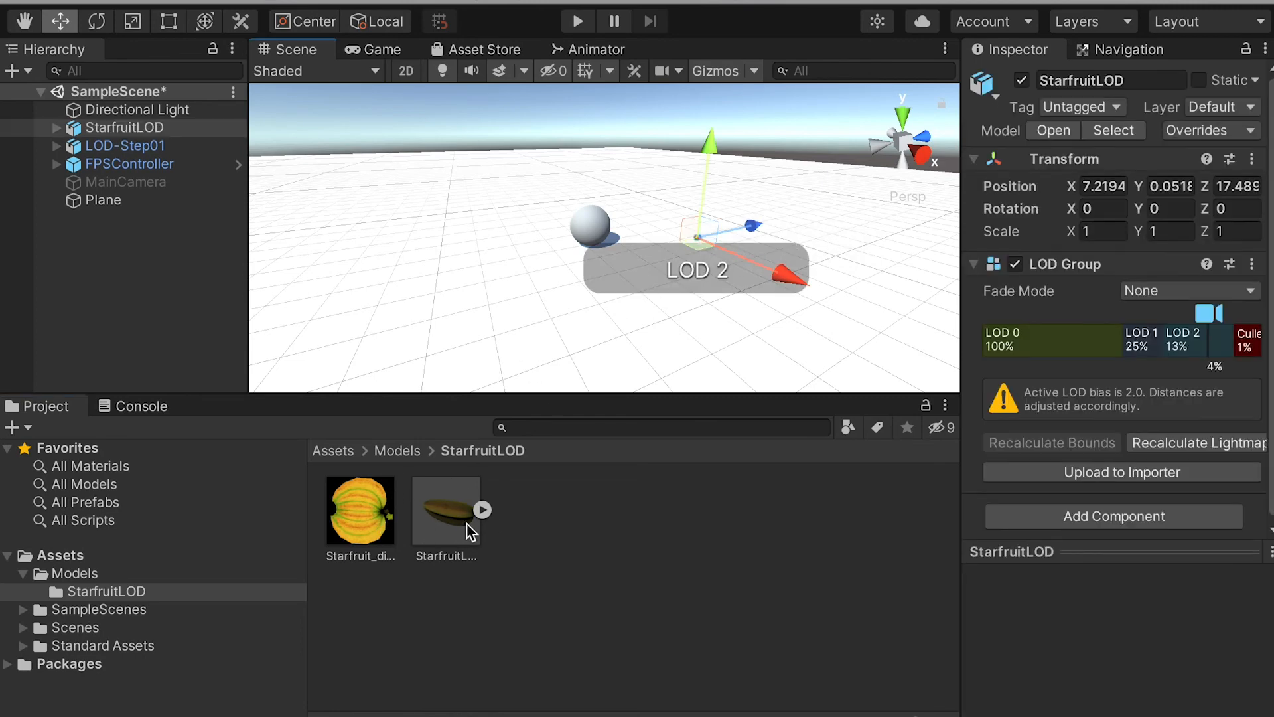
key("r")
left_click_drag(699, 241, 797, 219)
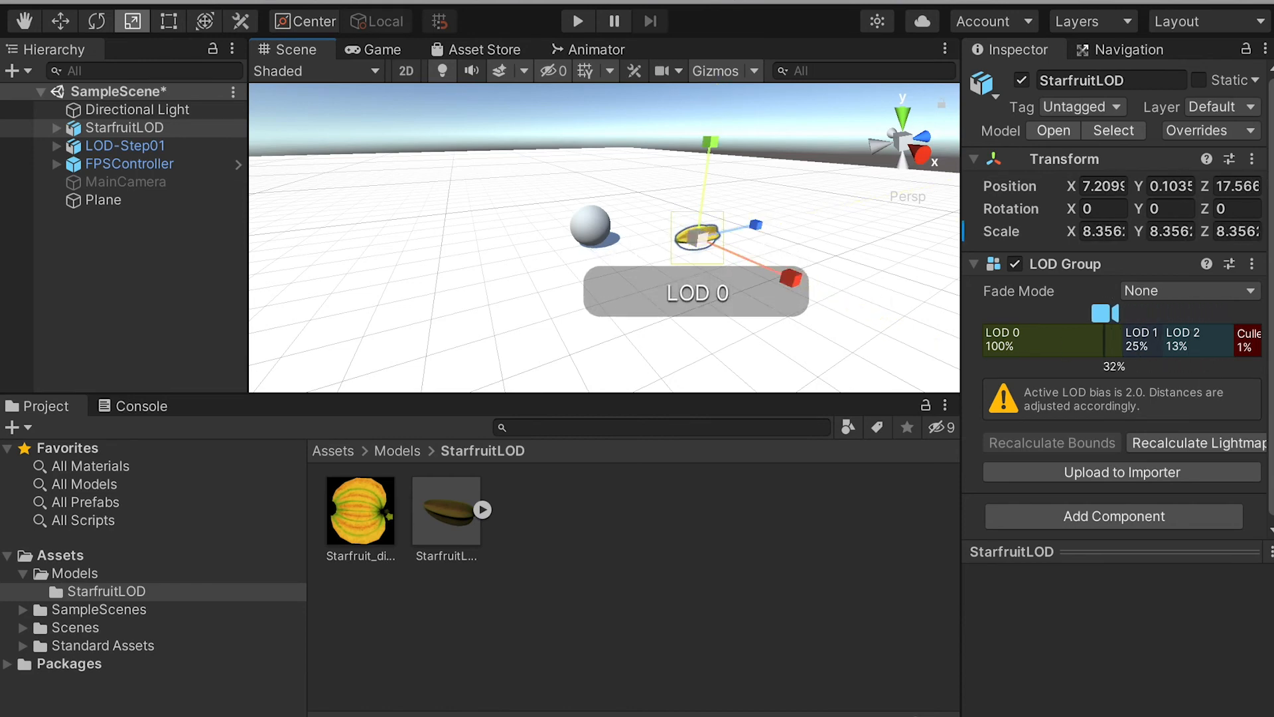
left_click_drag(695, 237, 826, 203)
Move the starfruit farther back and up off the plane to about Y 0.63 and Z 20.88.
key("w")
left_click_drag(782, 114, 782, 124)
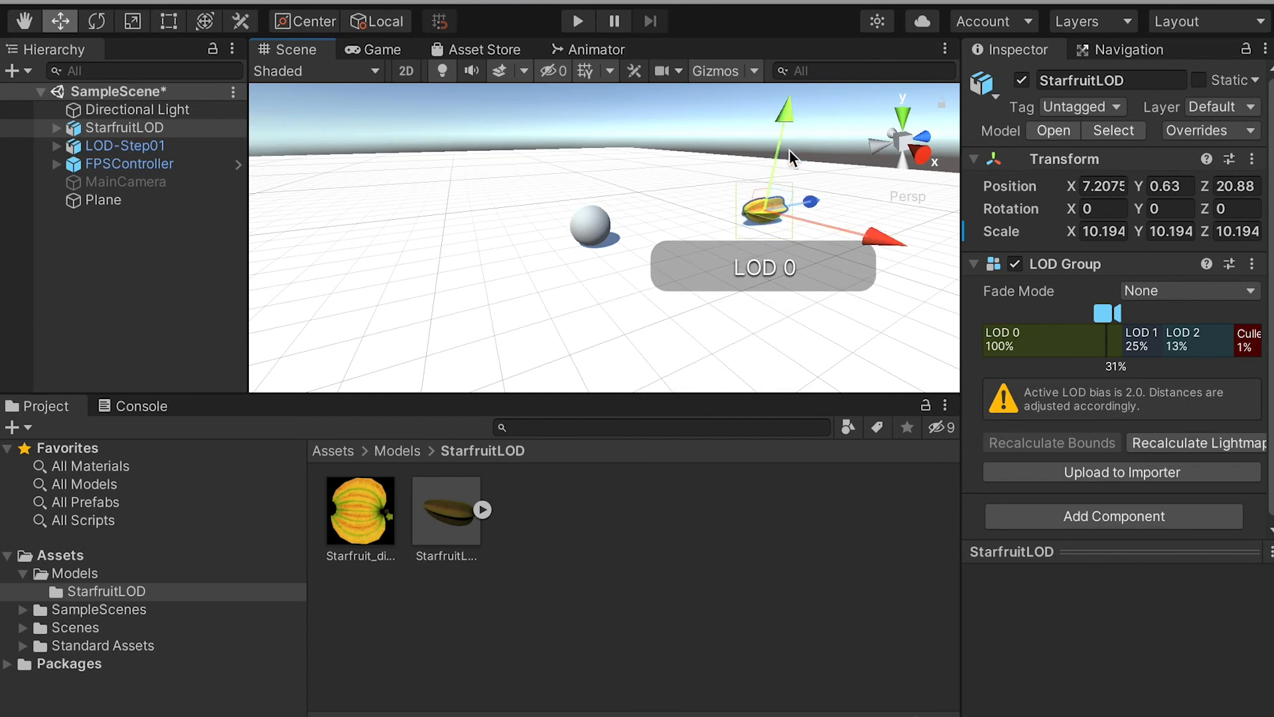
scroll(778, 204, "up", 3)
middle_click_drag(770, 219, 723, 231)
key("f")
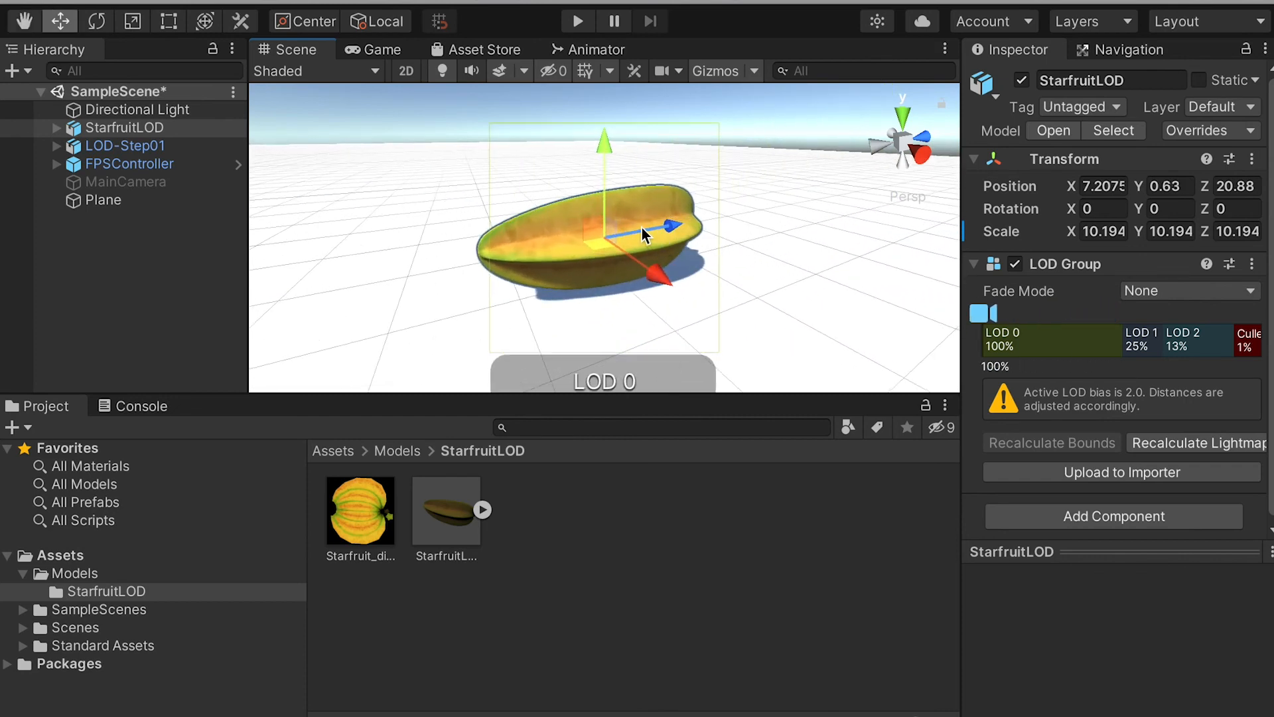
Check how the starfruit's LOD Group switches levels with viewing distance in the scene, clearing the selection.
scroll(607, 244, "down", 3)
scroll(606, 251, "down", 6)
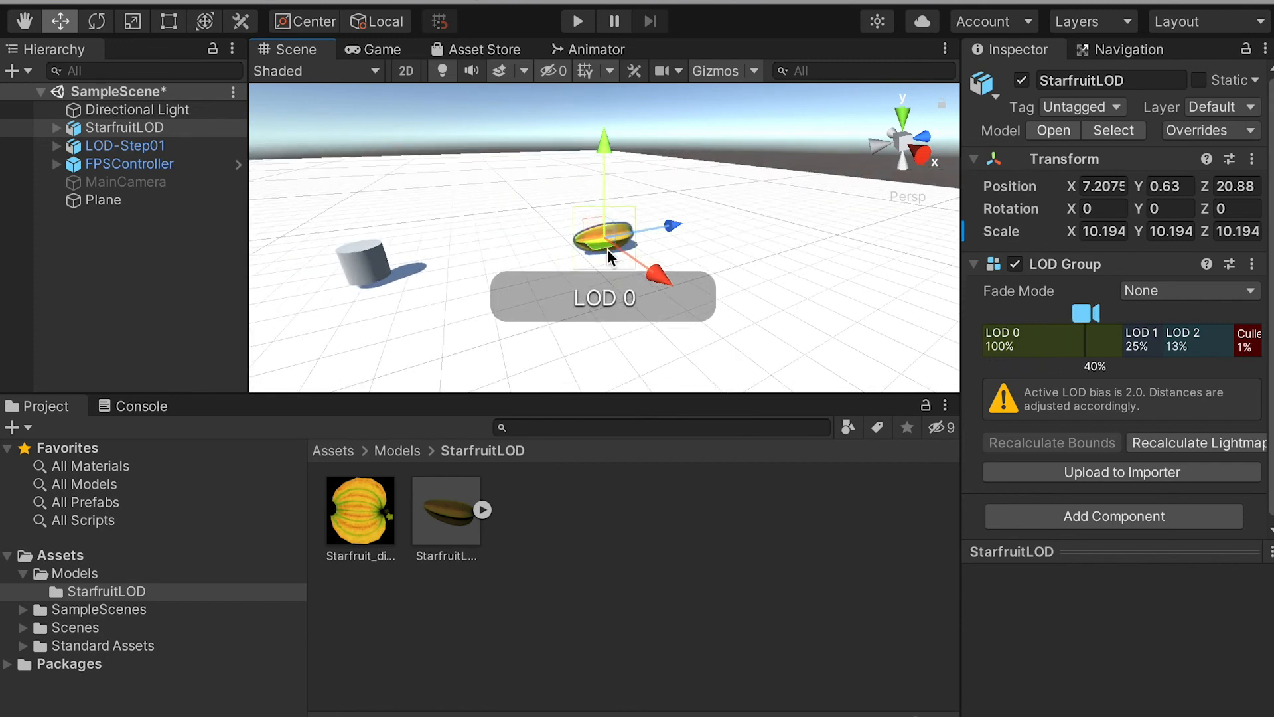
scroll(609, 256, "down", 5)
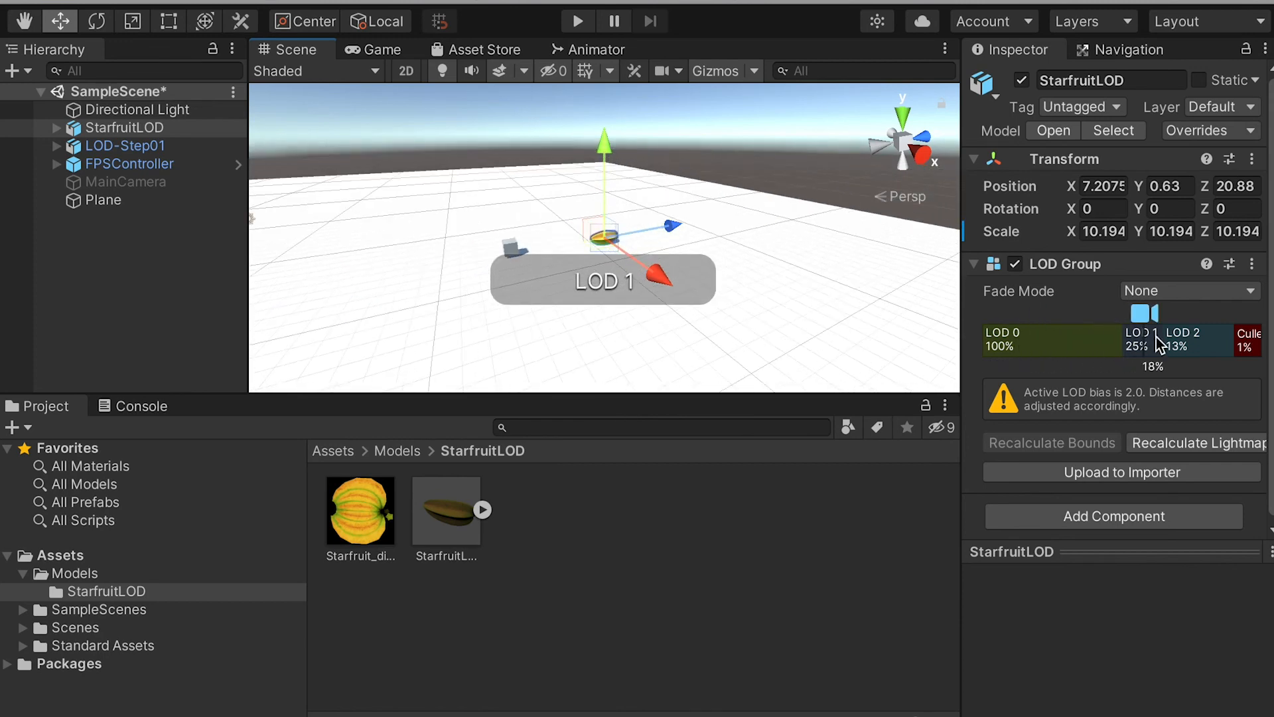
left_click(780, 164)
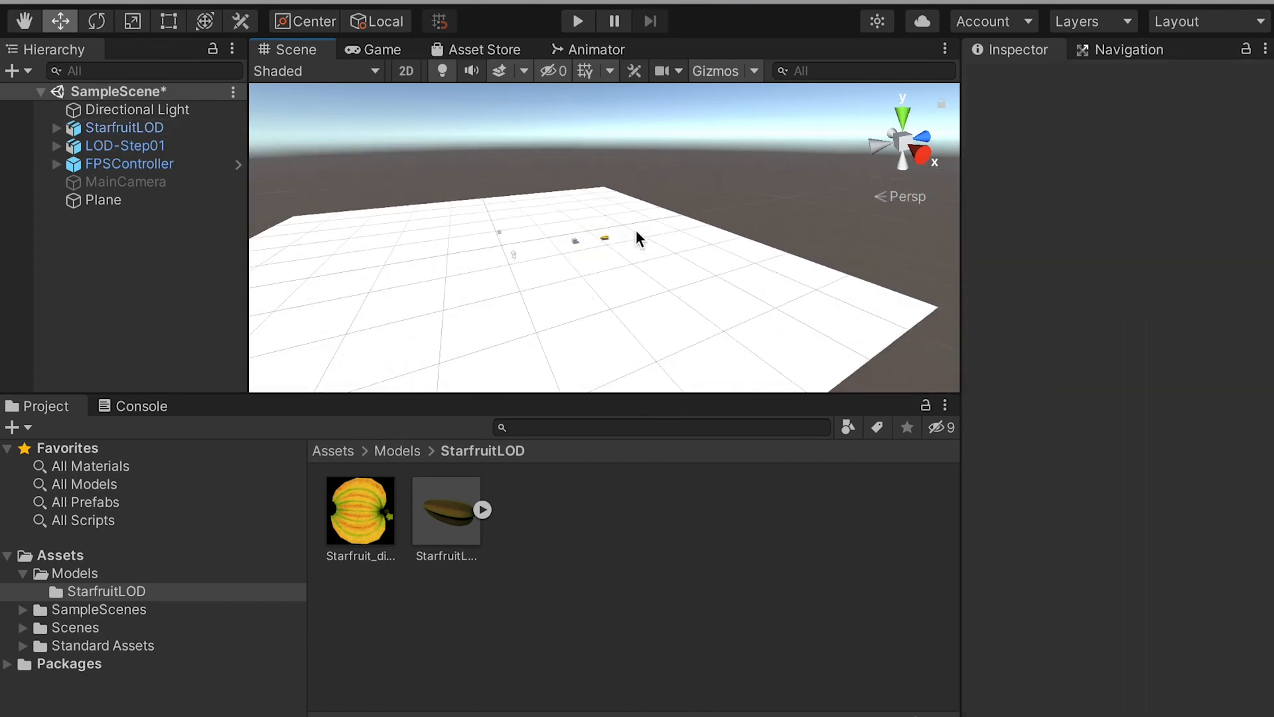
scroll(631, 230, "up", 10)
scroll(607, 242, "up", 6)
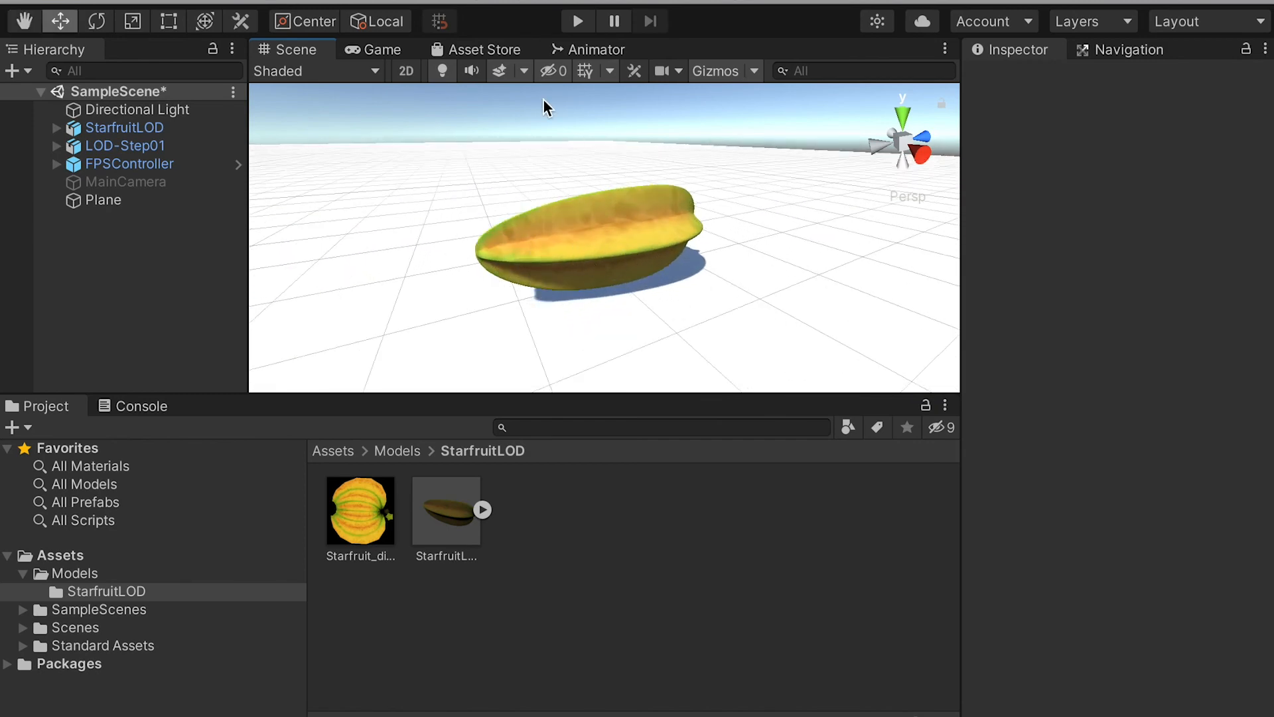
Play-test the scene, walking toward and away from the starfruit to examine its LOD transitions, and end play mode.
left_click(577, 22)
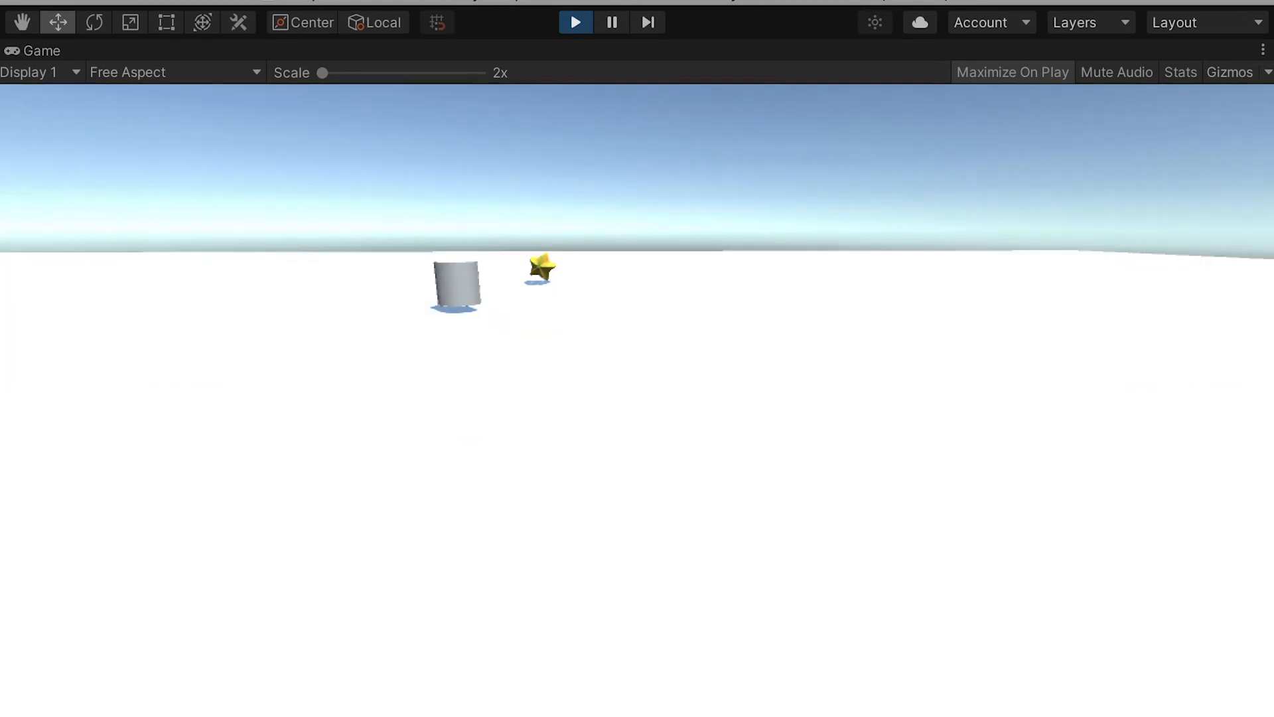
key("w")
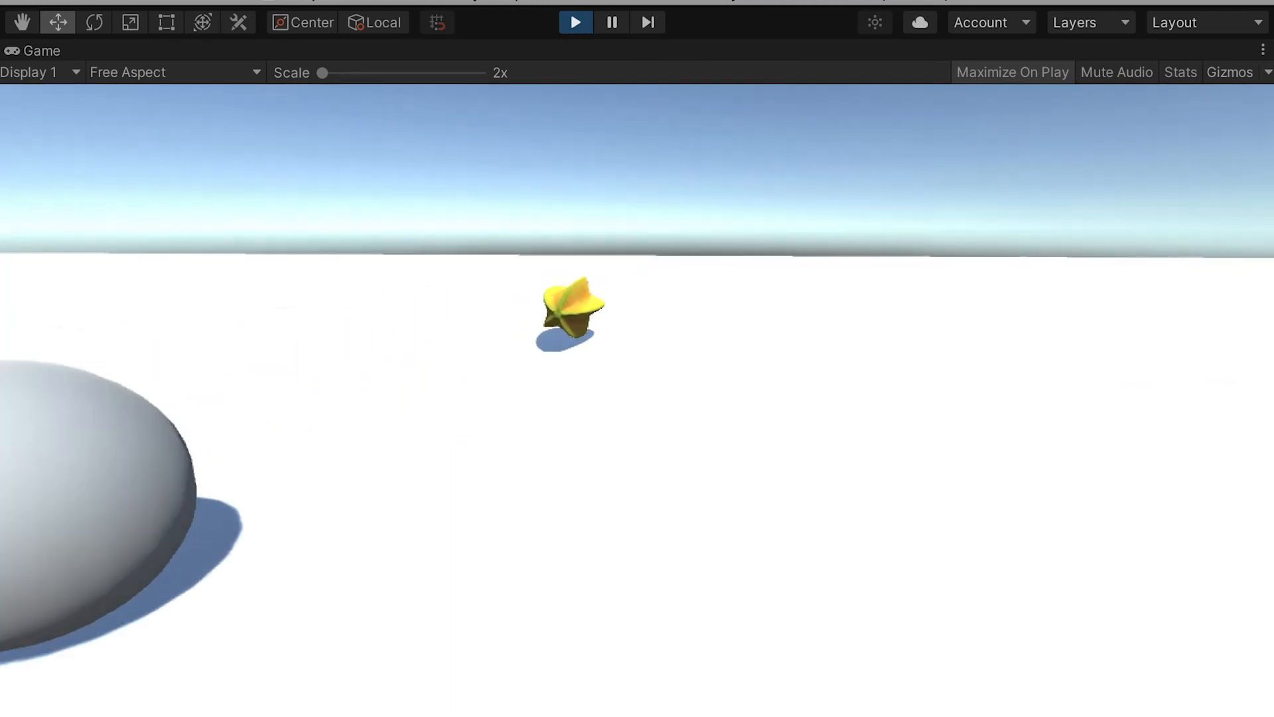
key("s")
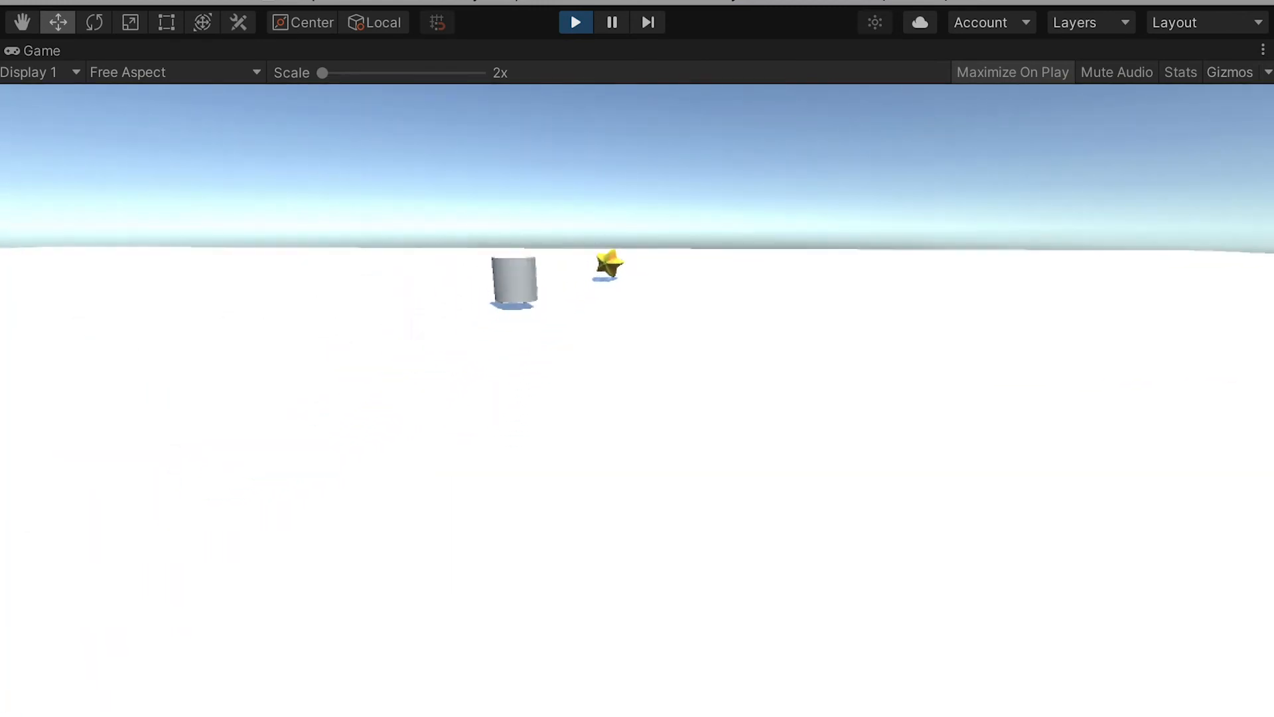
key("s")
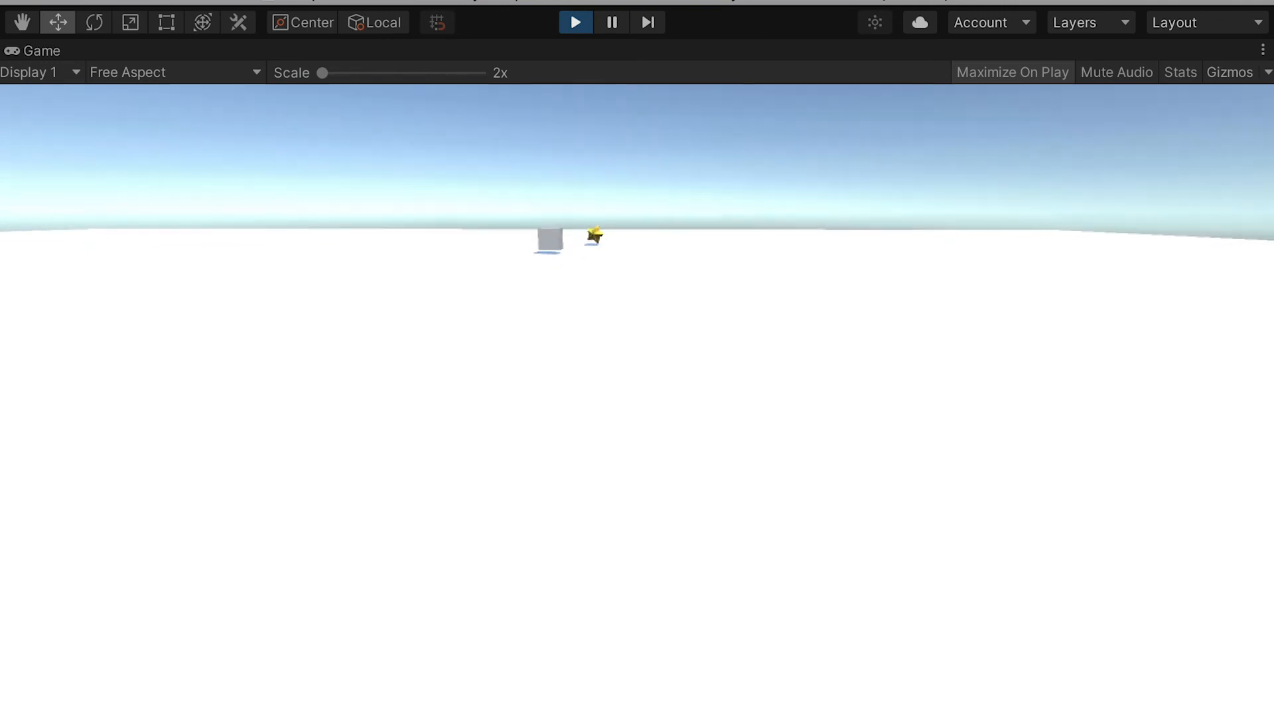
key("w")
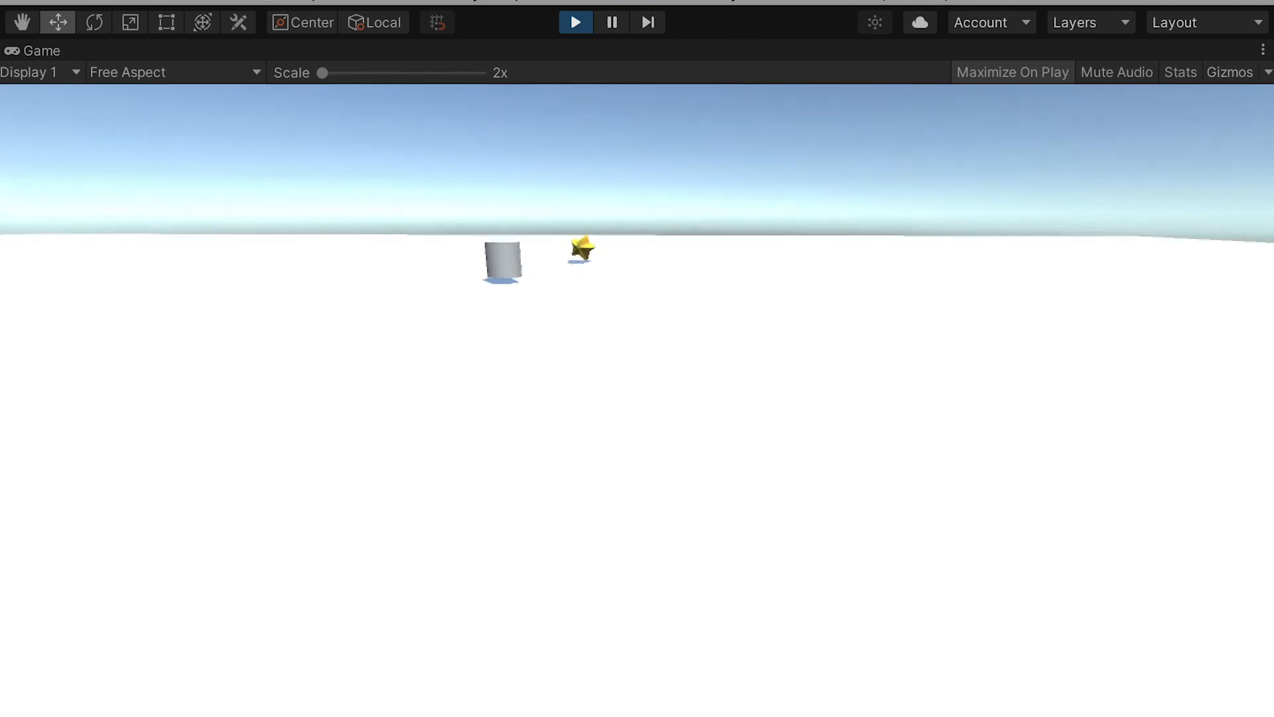
key("w")
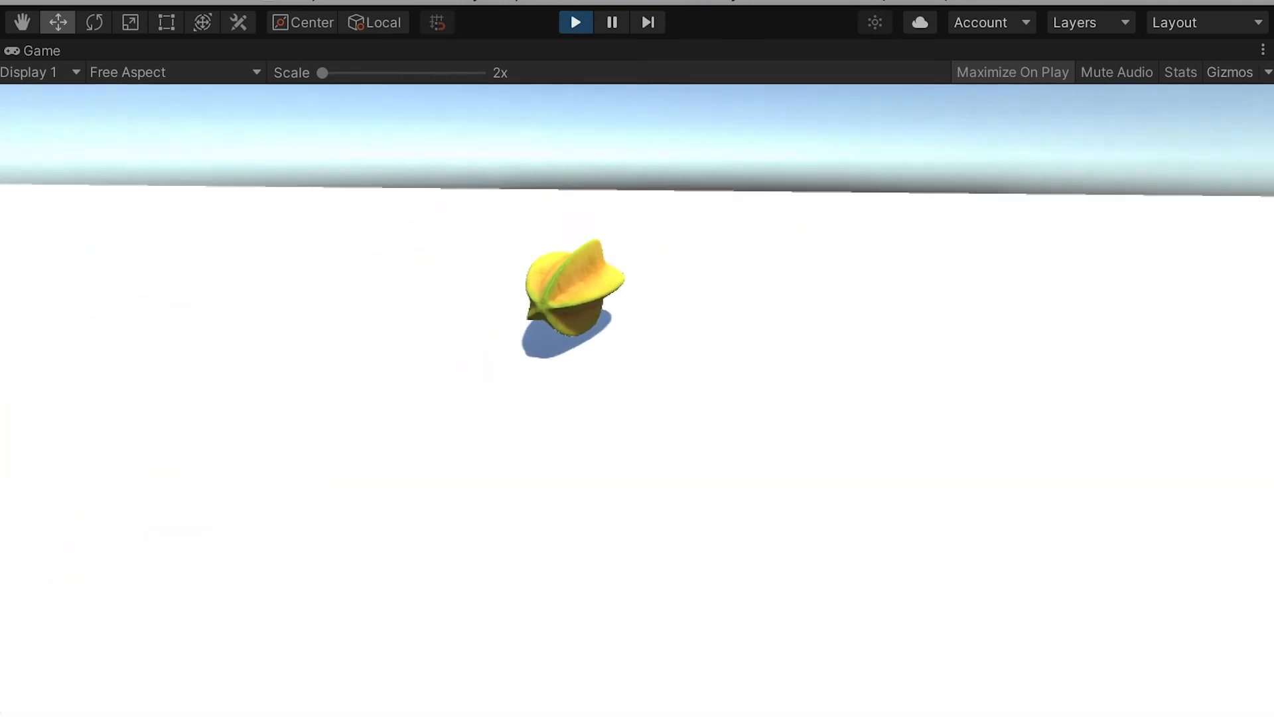
key("w")
key("s")
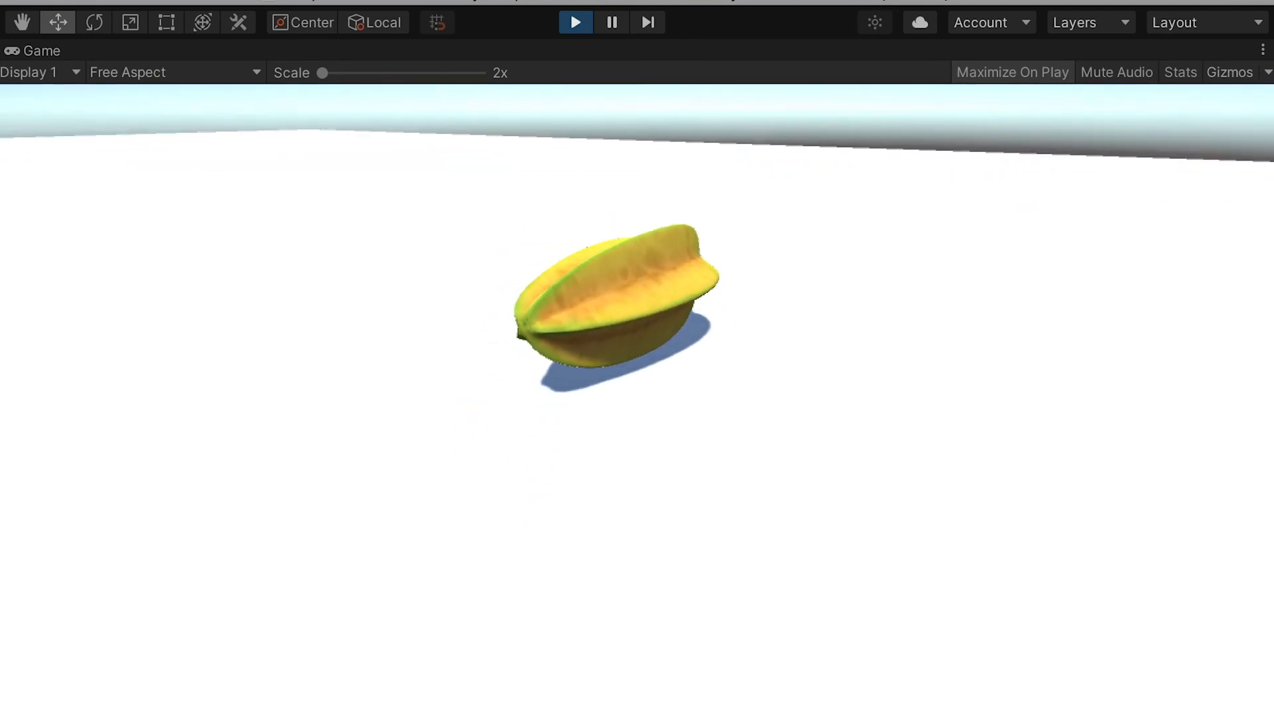
key("s")
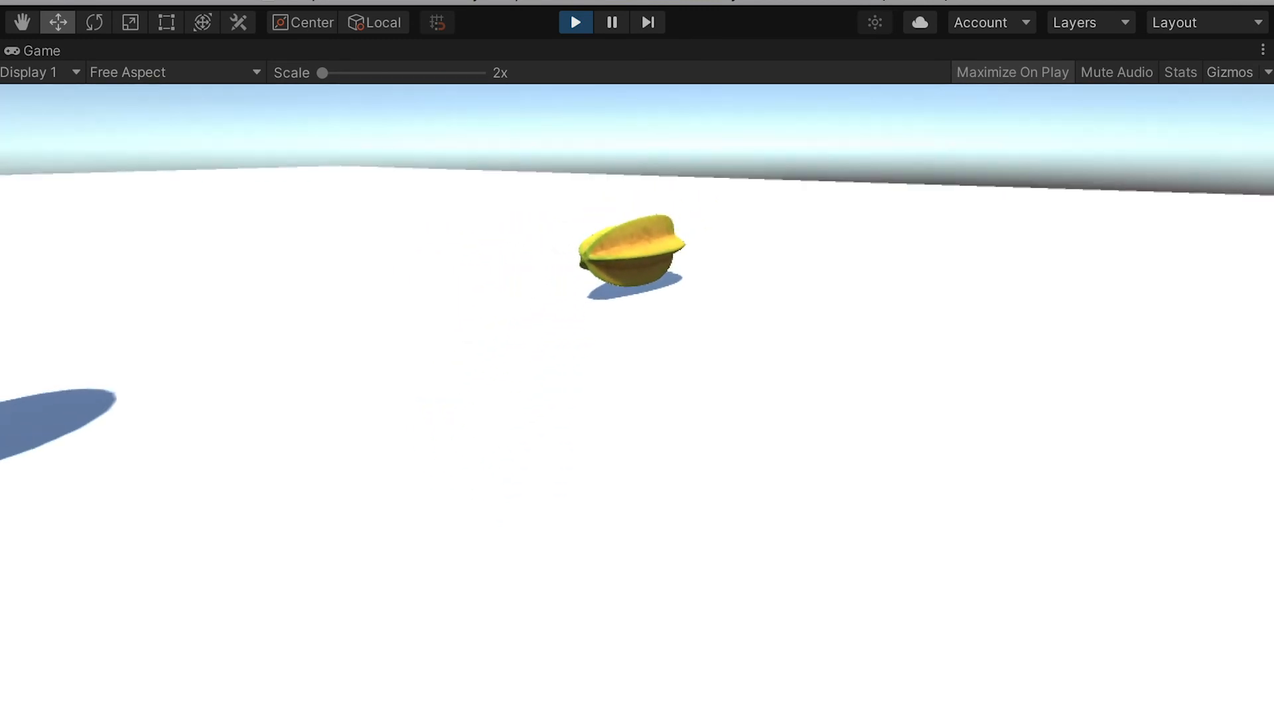
key("w")
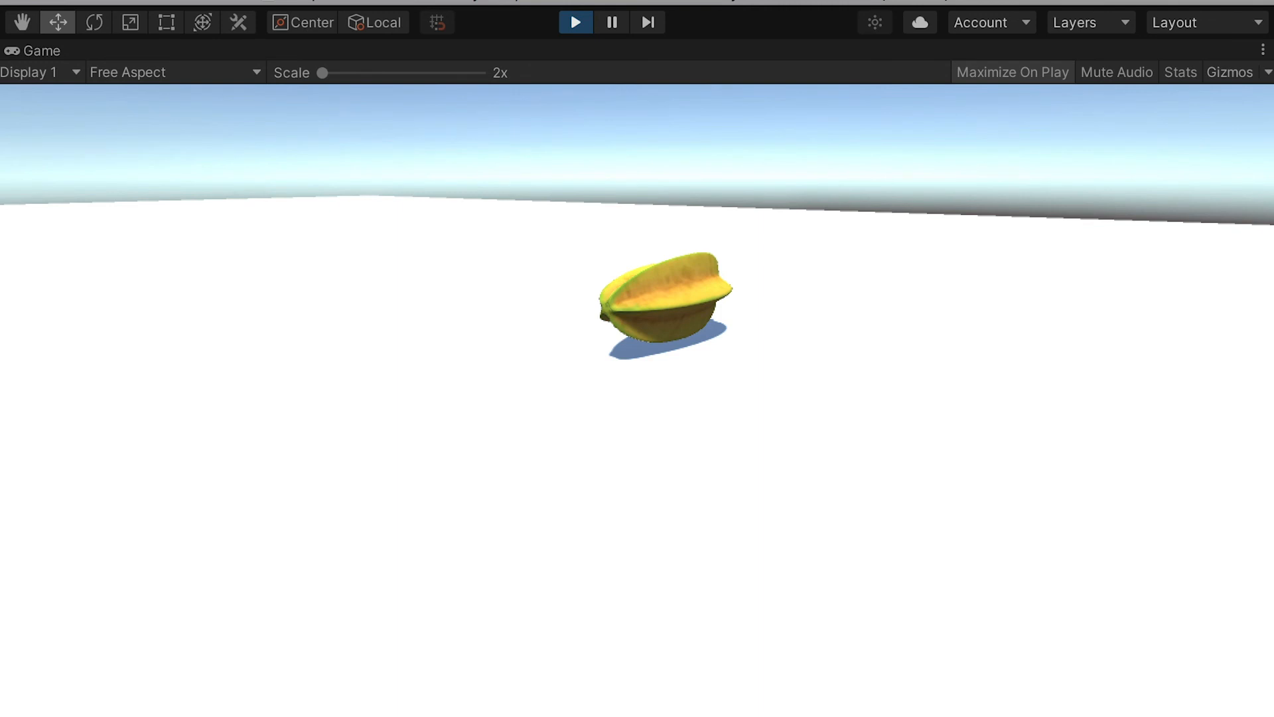
key("ctrl+p")
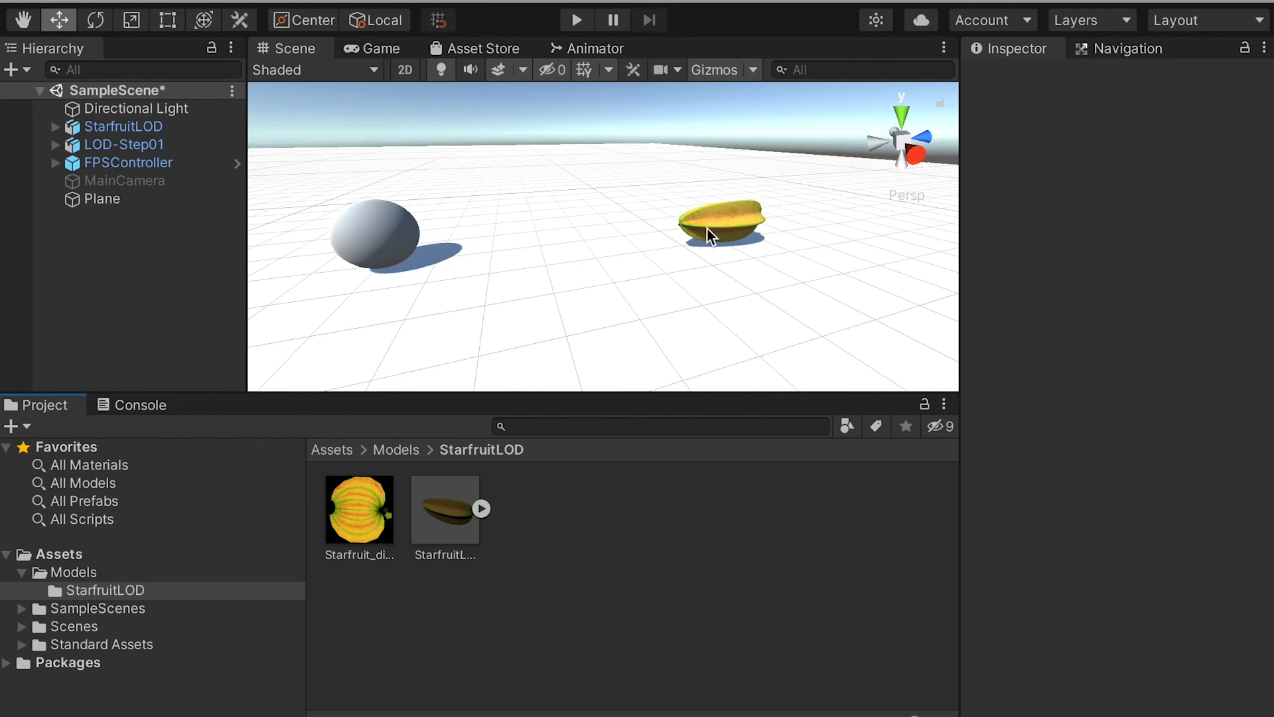
Look at the Pumpkin asset folder in Finder and return to Unity.
key("super+Tab")
key("super+Tab")
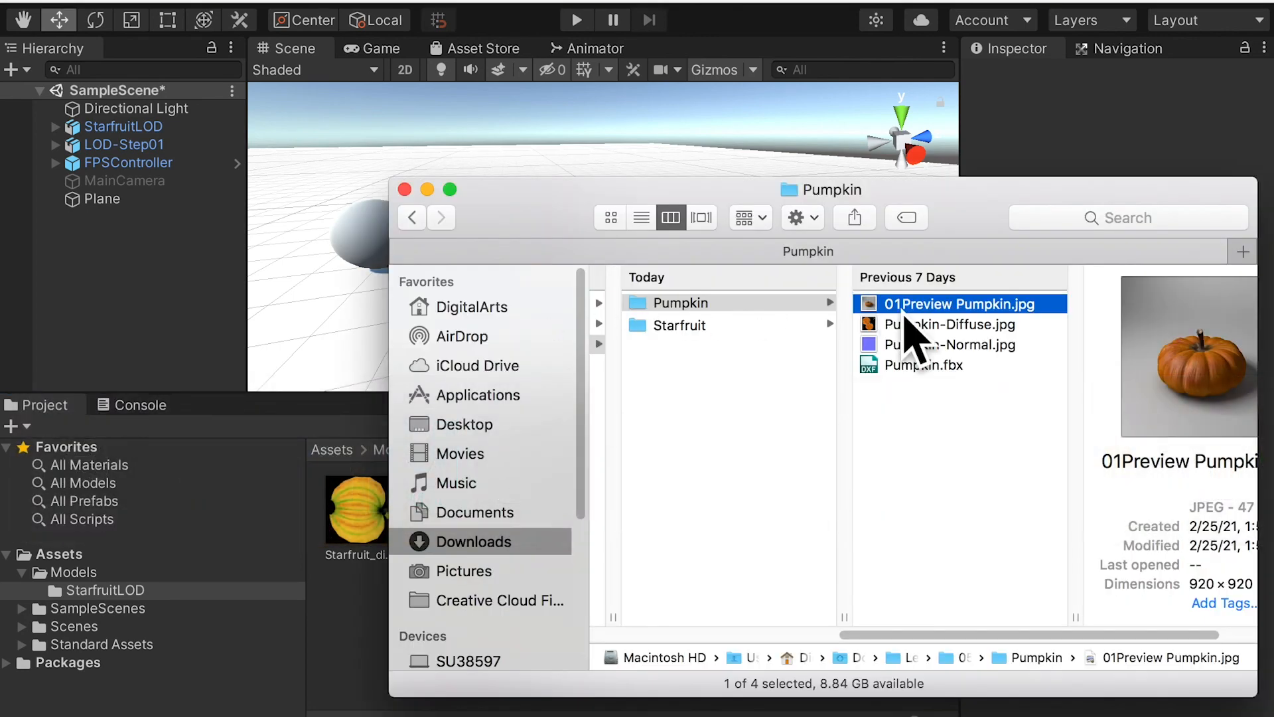
key("super+Tab")
Examine the LOD changes of the LOD-Step01 object and the starfruit together at far and near viewing distances.
scroll(595, 264, "down", 6)
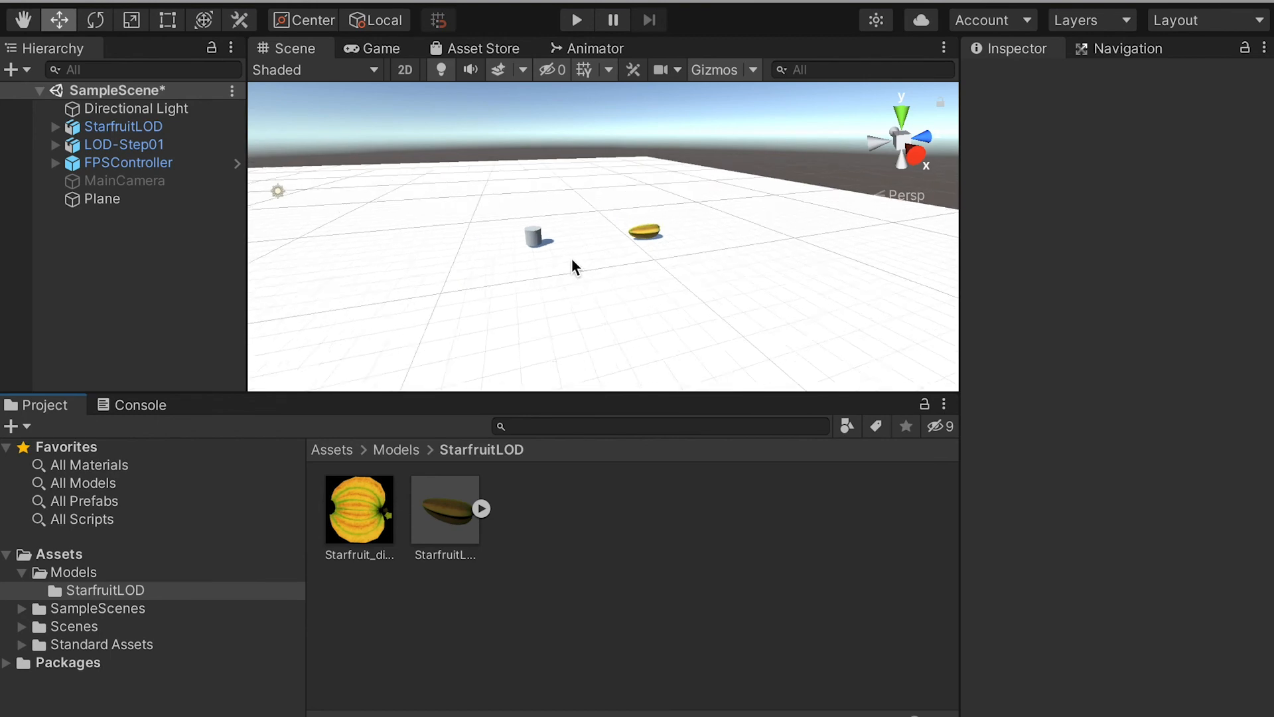
scroll(568, 258, "up", 8)
scroll(551, 260, "down", 3)
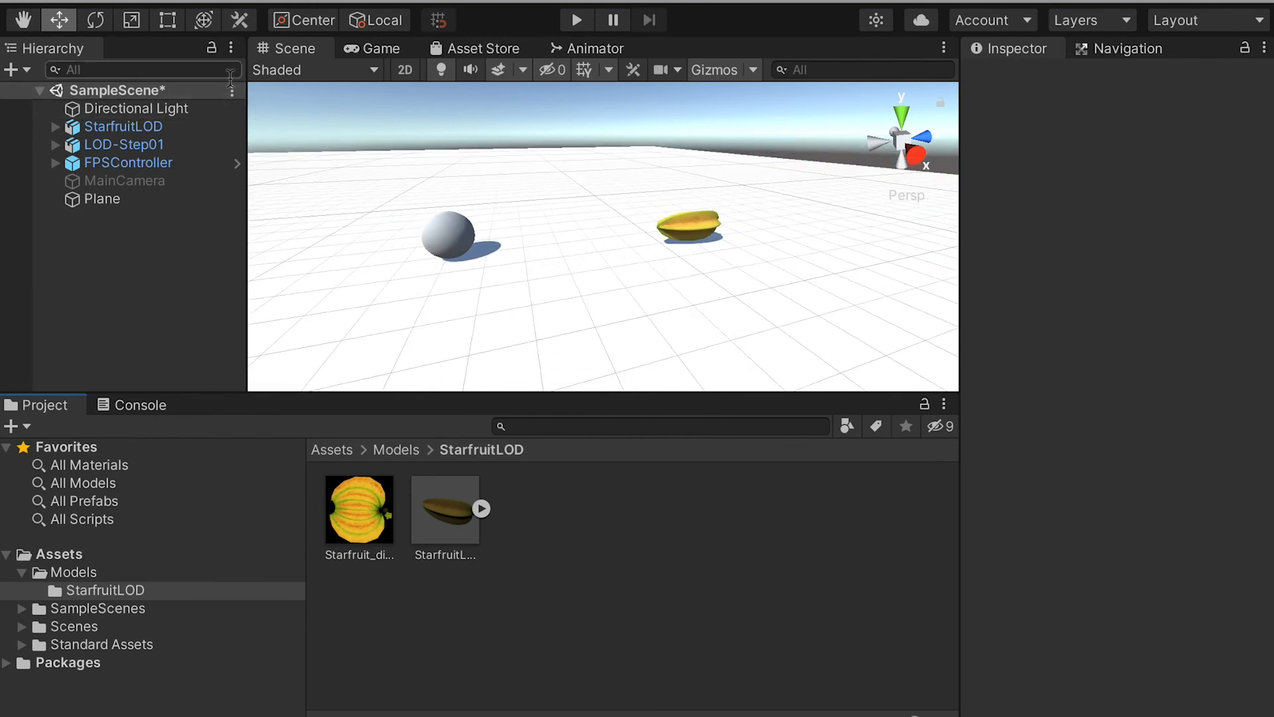